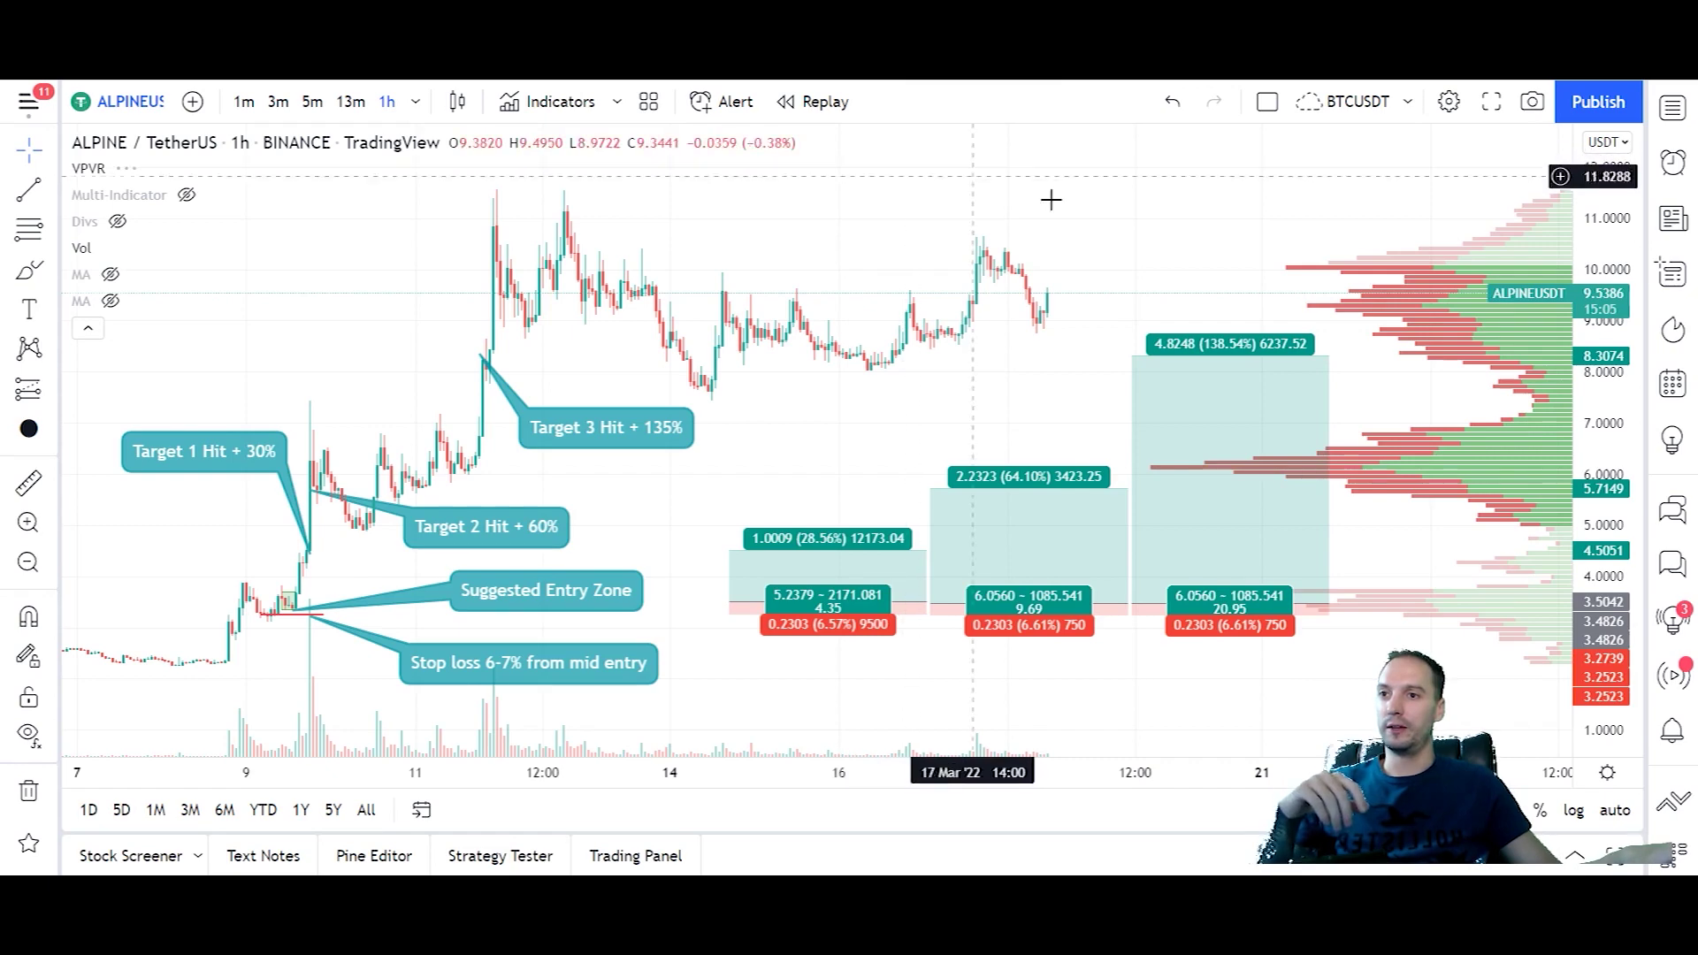
Examine the suggested entry zone and the stop loss line around 9 March on the ALPINE/USDT chart.
scroll(1050, 189, down, 2)
scroll(1095, 194, up, 2)
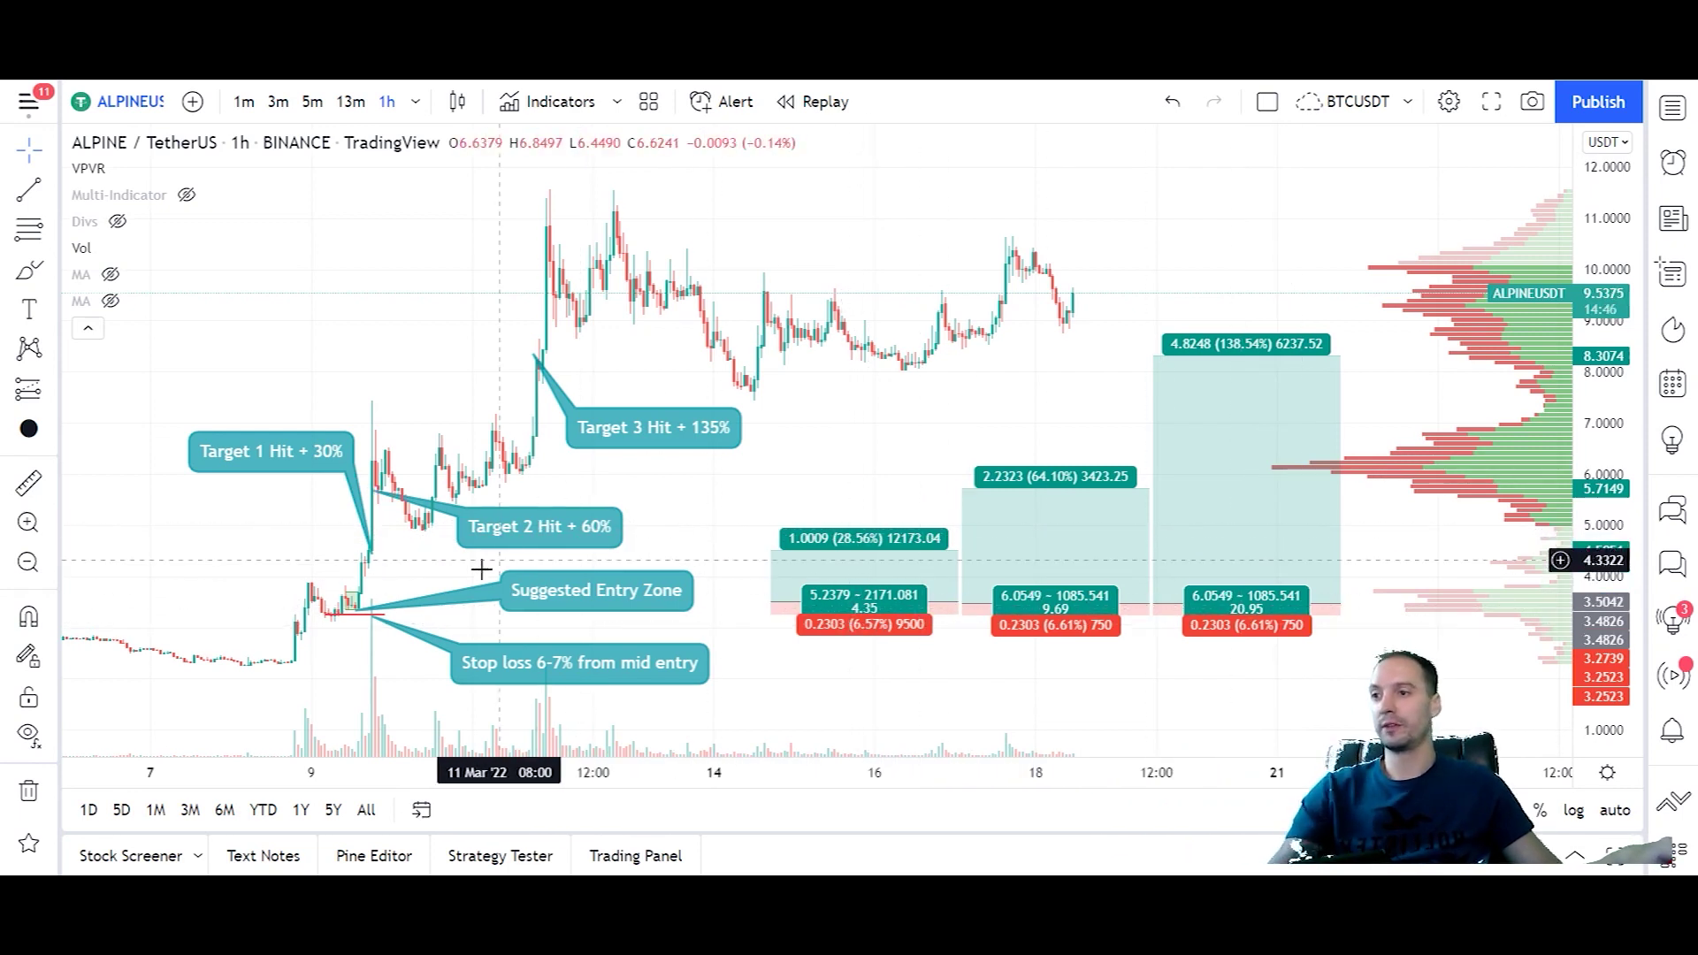
click(29, 521)
drag(196, 448, 644, 685)
scroll(762, 467, up, 3)
scroll(986, 428, down, 2)
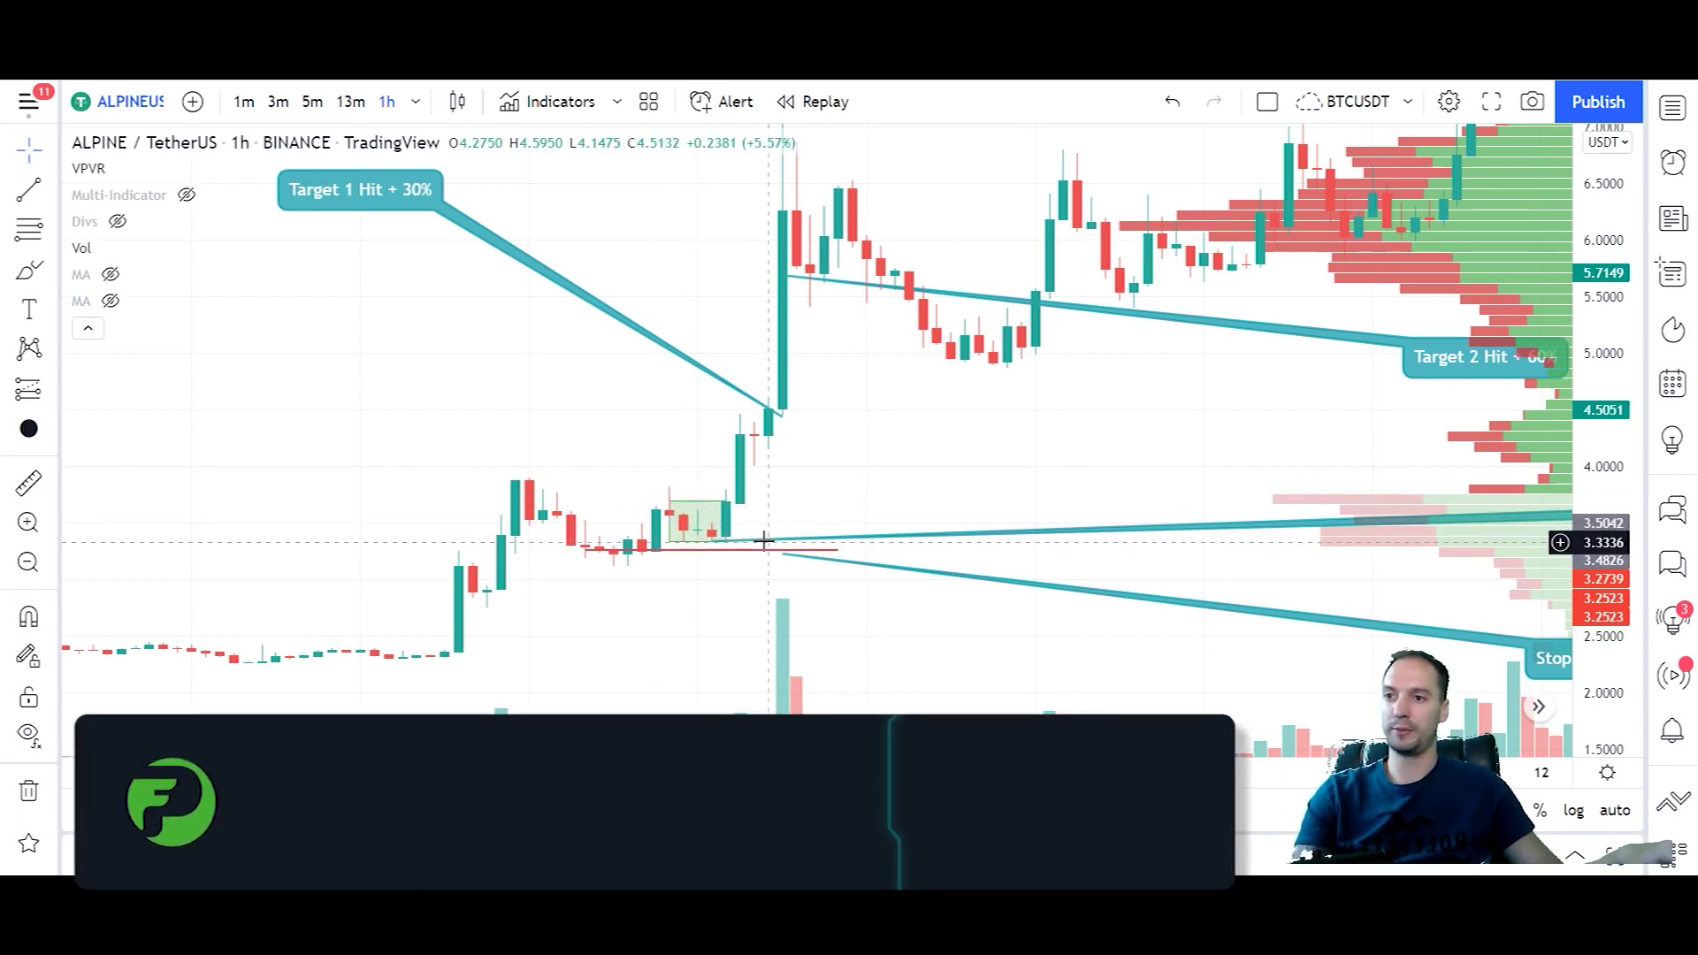
drag(907, 482, 824, 497)
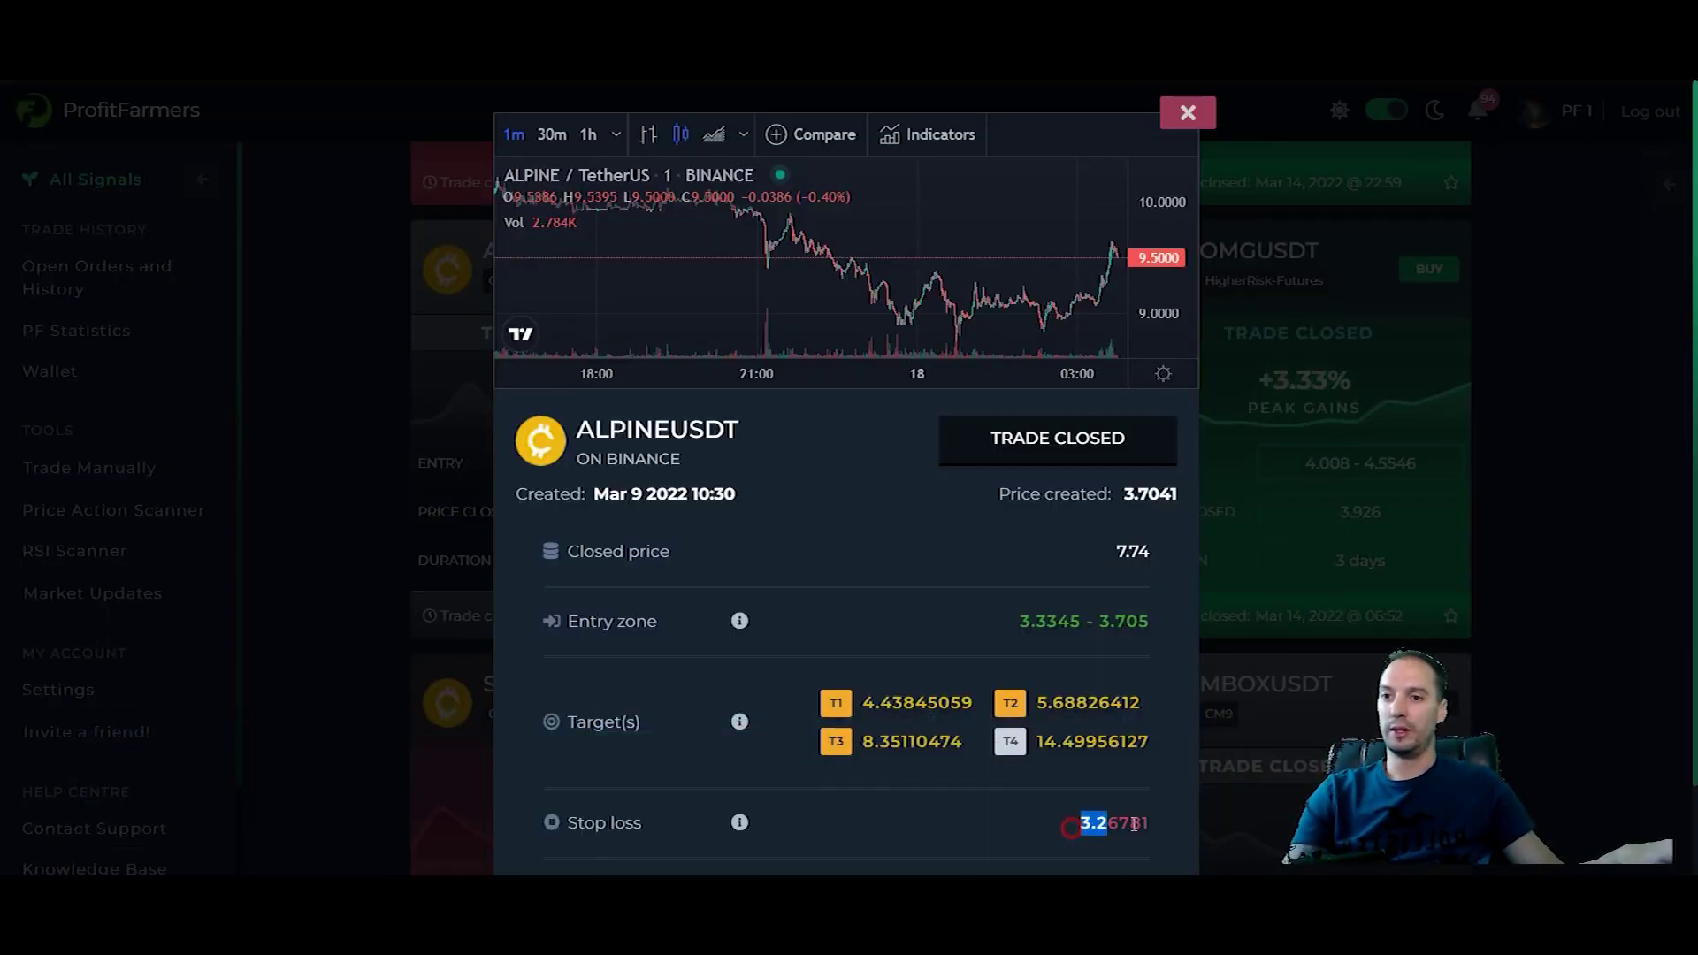
Review the entry zone, targets and stop loss of the ALPINEUSDT signal on the ProfitFarmers page.
drag(1119, 612, 1150, 622)
click(1072, 740)
click(963, 678)
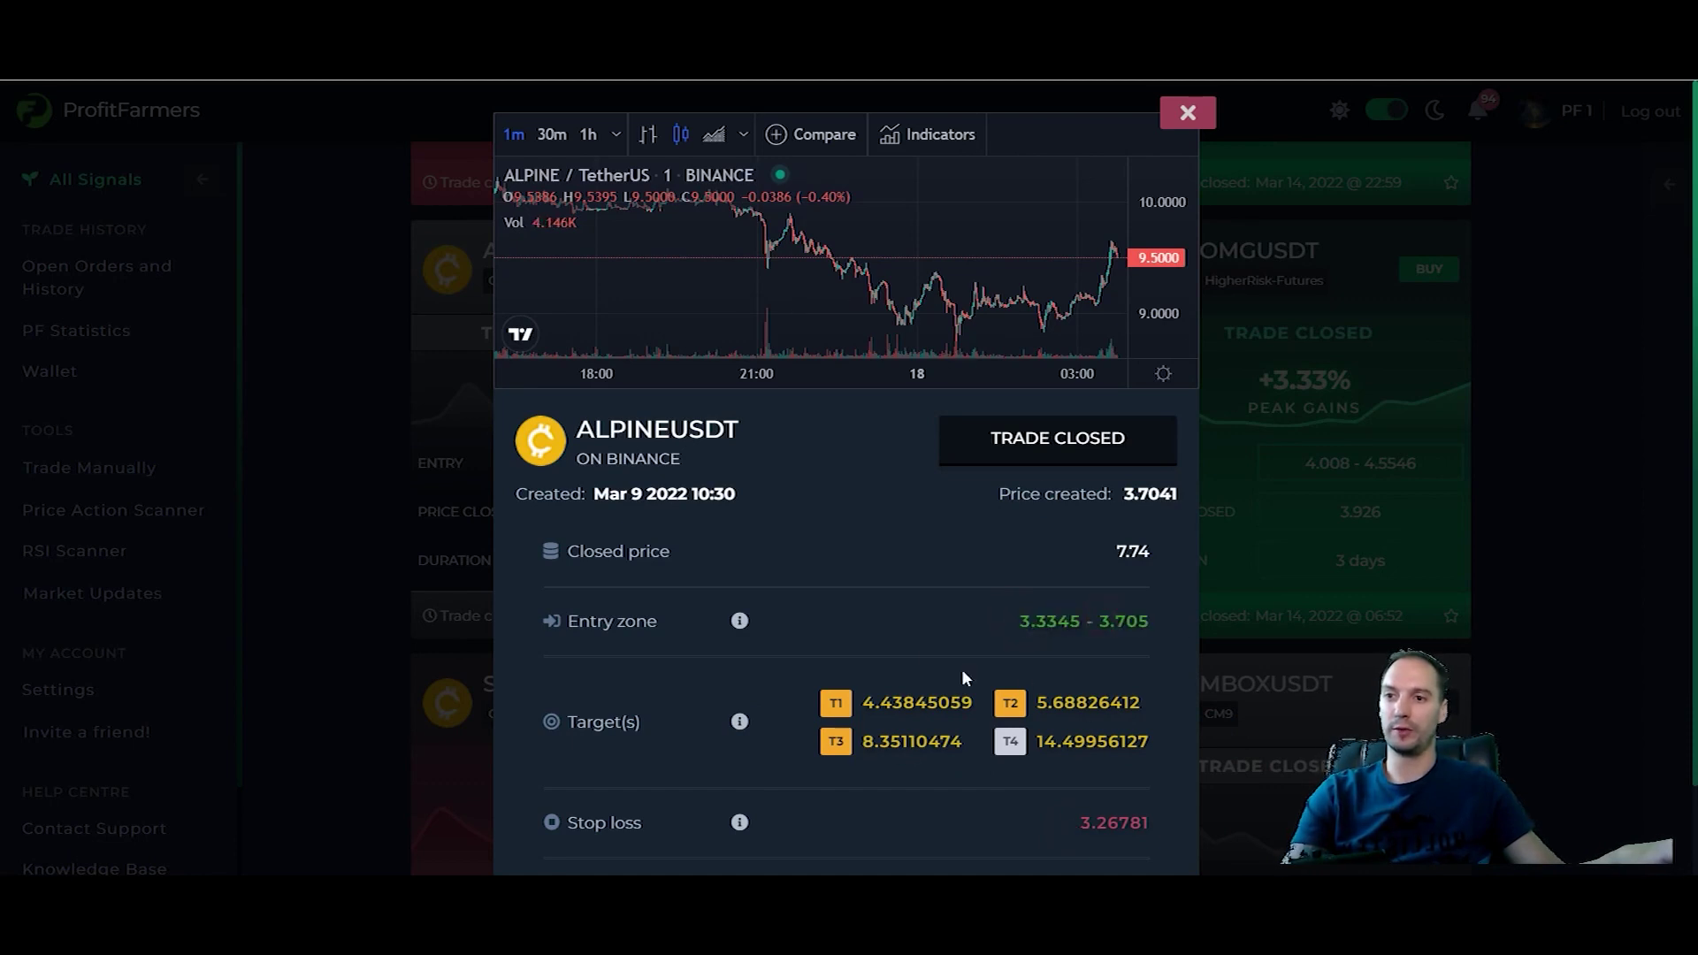
click(1078, 695)
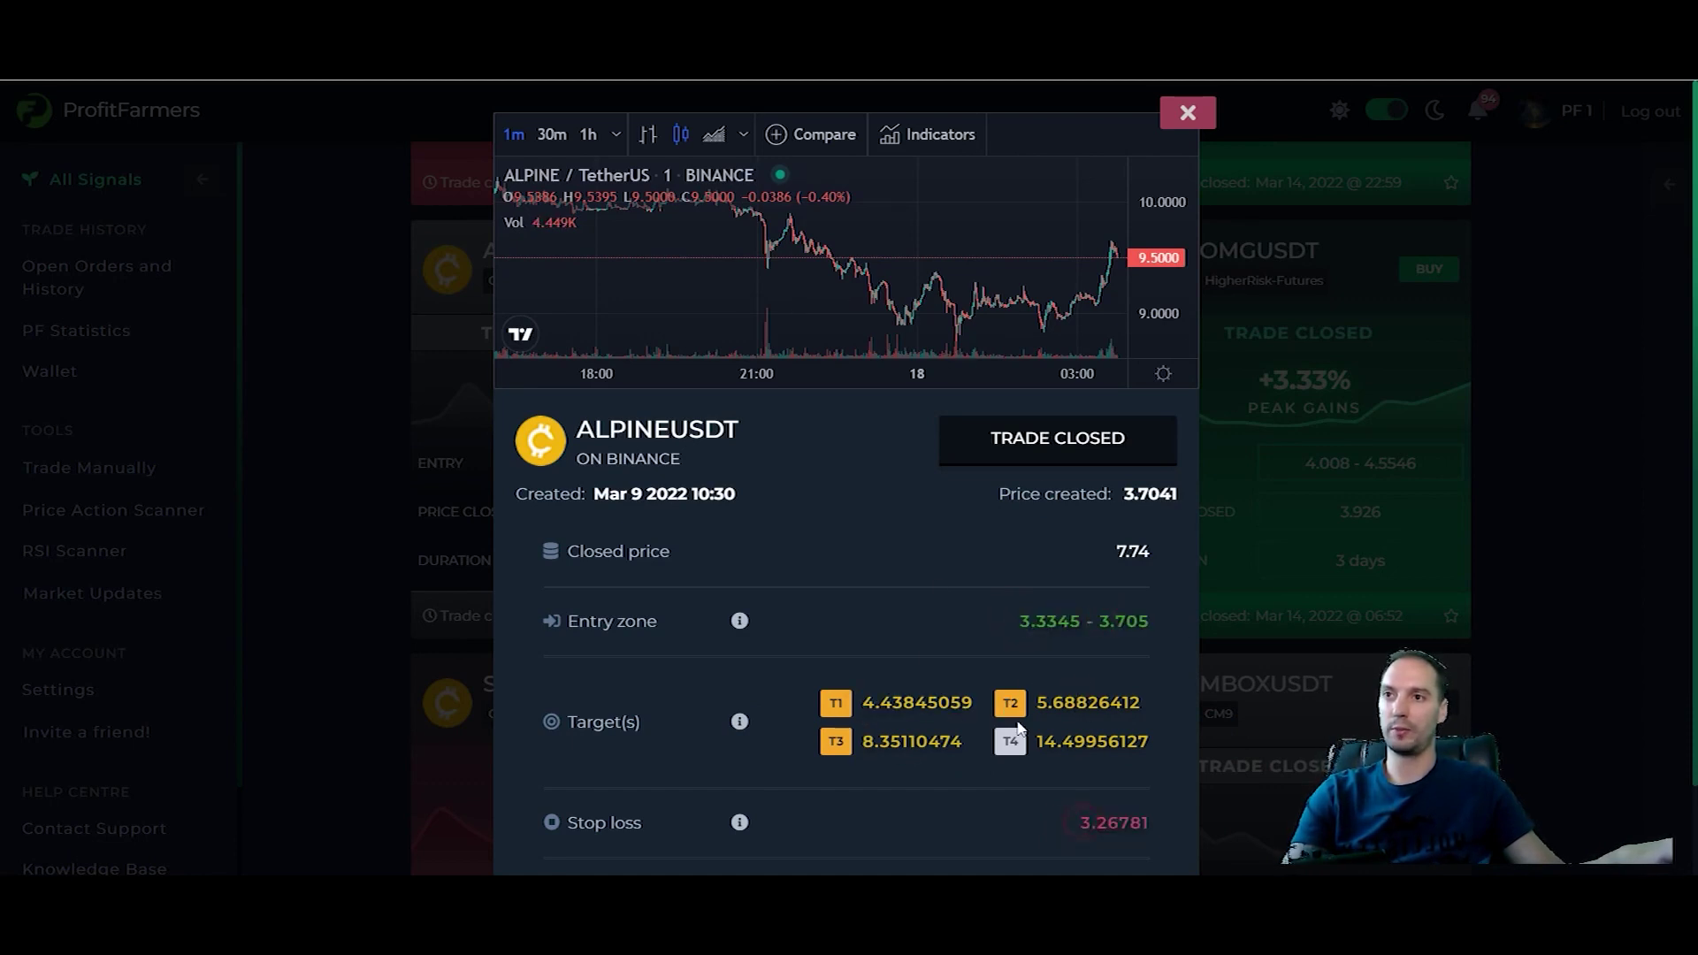
Switch back to the TradingView chart and measure the percentage drop from the middle of the entry zone to the stop loss line.
key(alt+Tab)
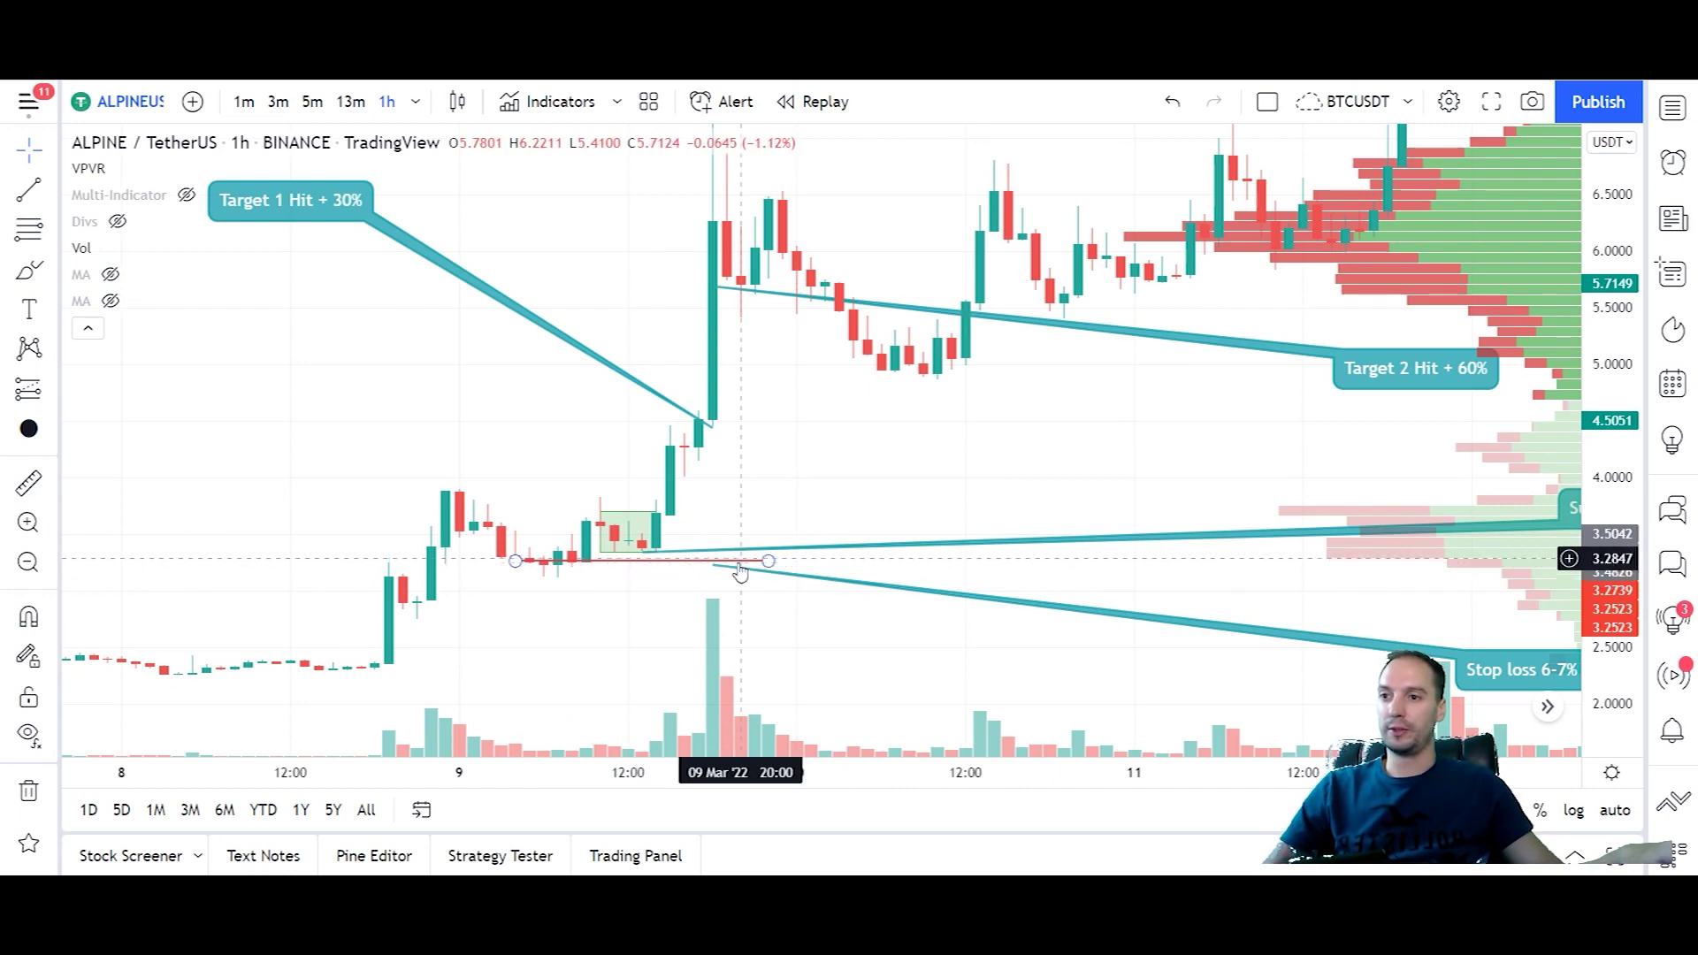
scroll(818, 525, down, 4)
click(29, 482)
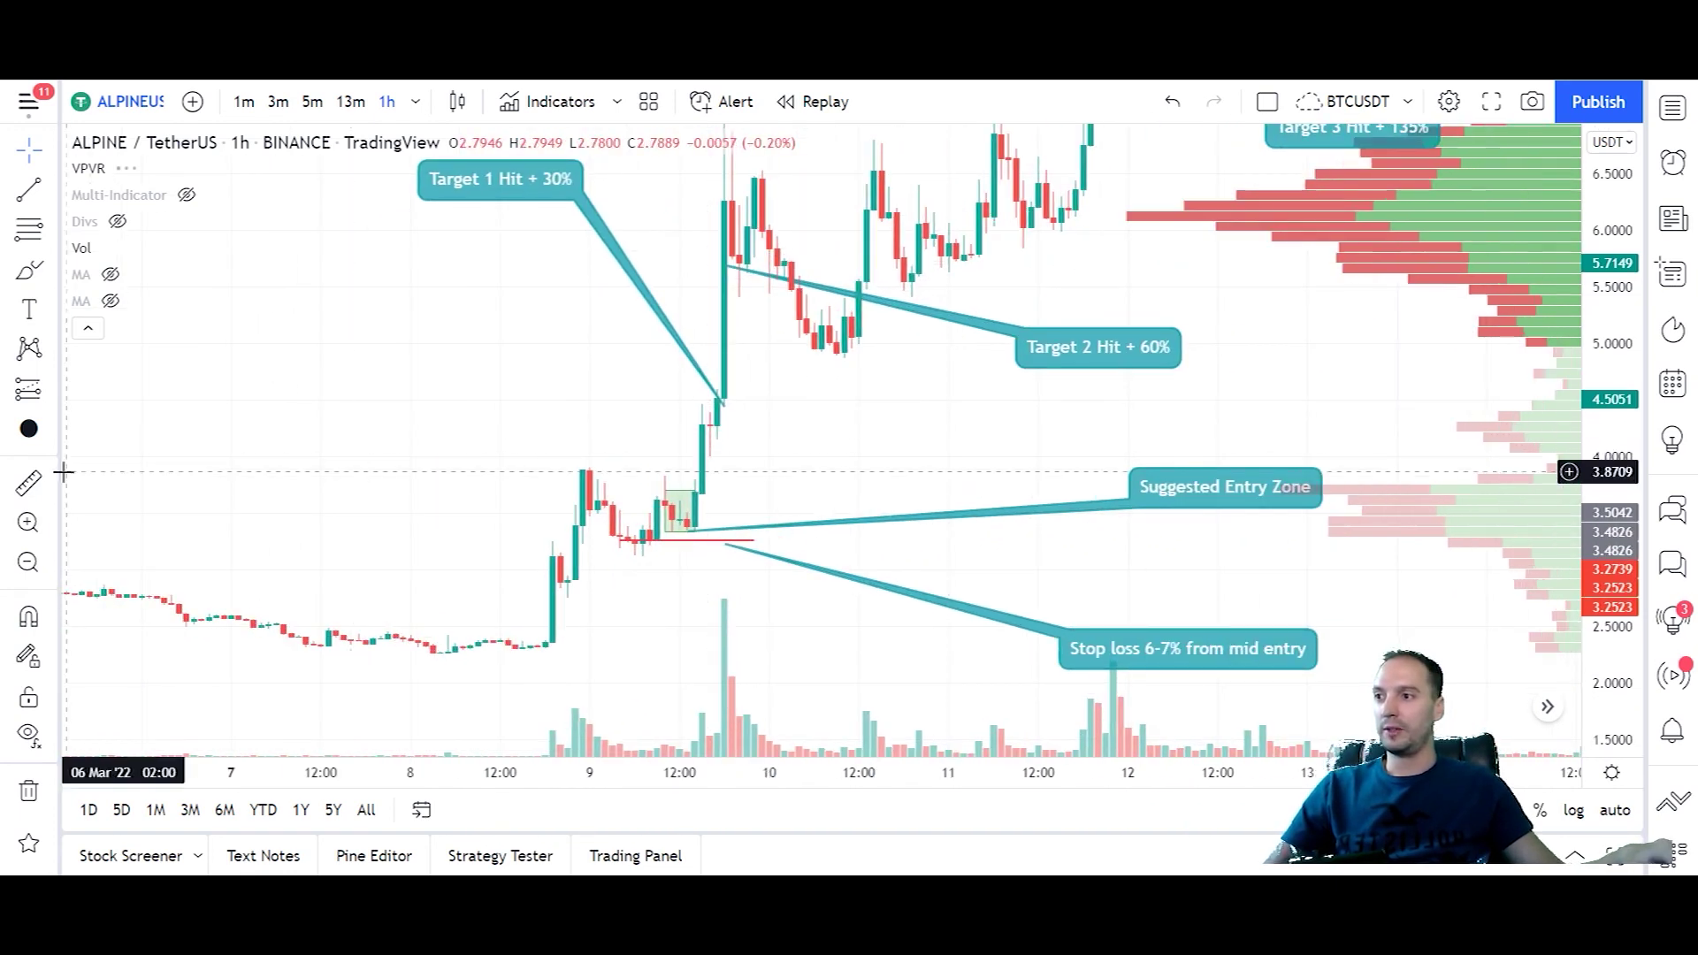
click(754, 512)
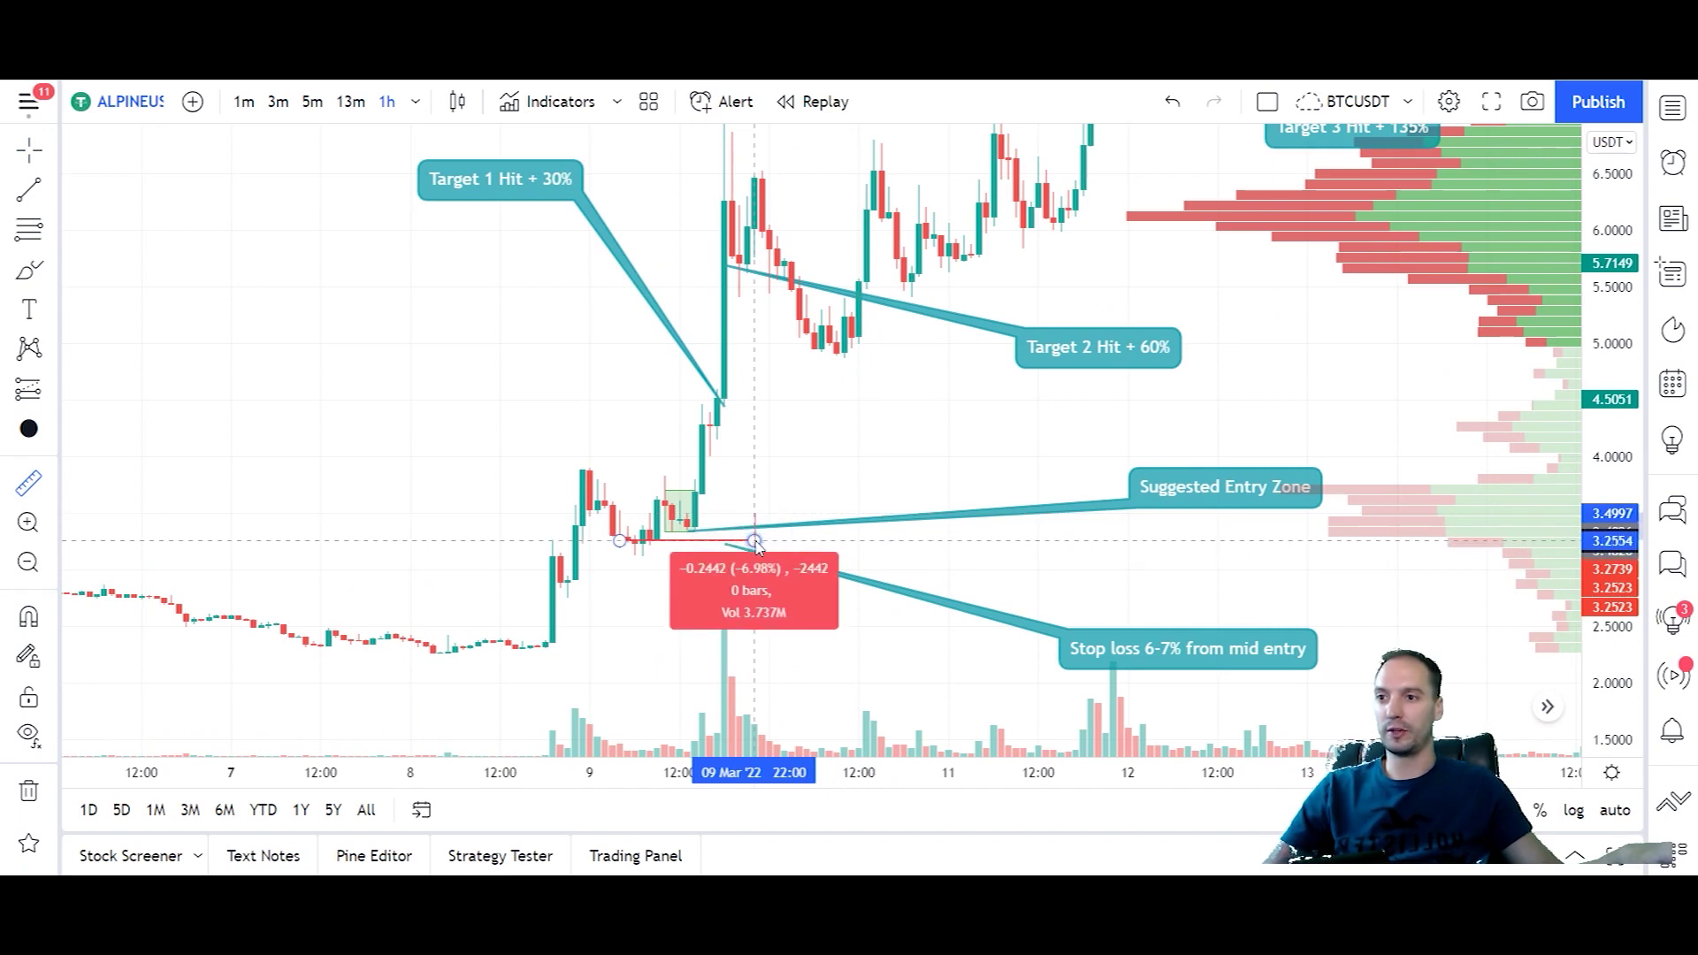
click(754, 541)
click(872, 455)
drag(872, 455, 804, 451)
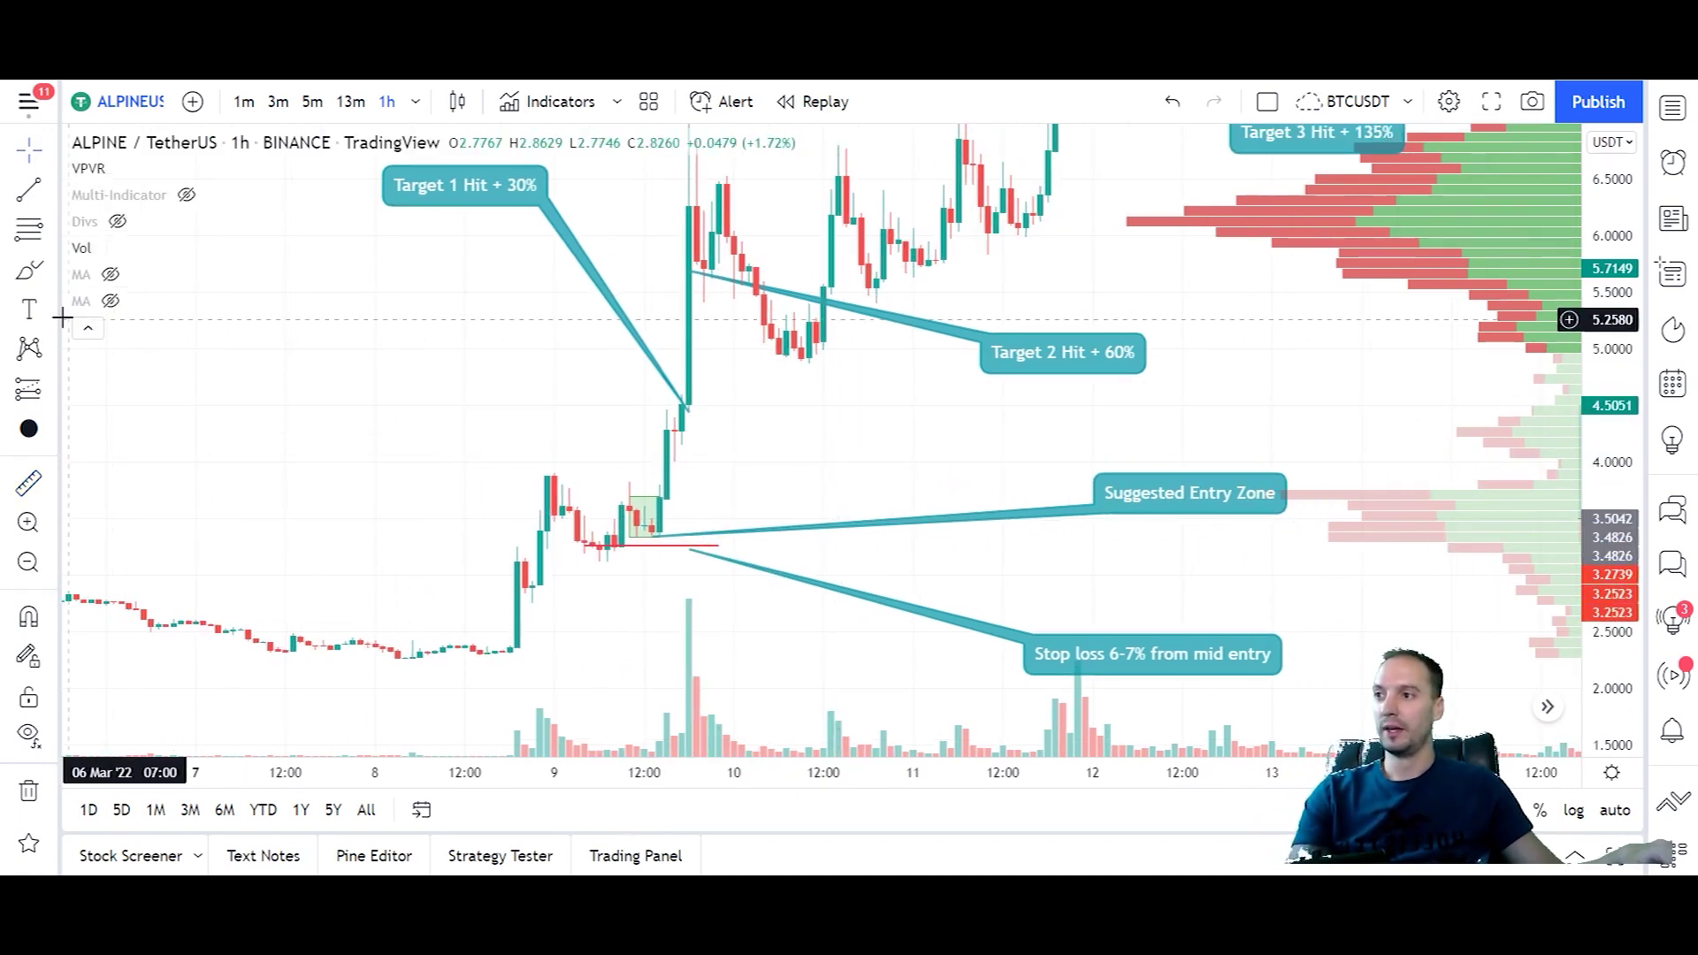
Measure the percentage gain from the middle of the entry zone up to the Target 1 level.
click(28, 482)
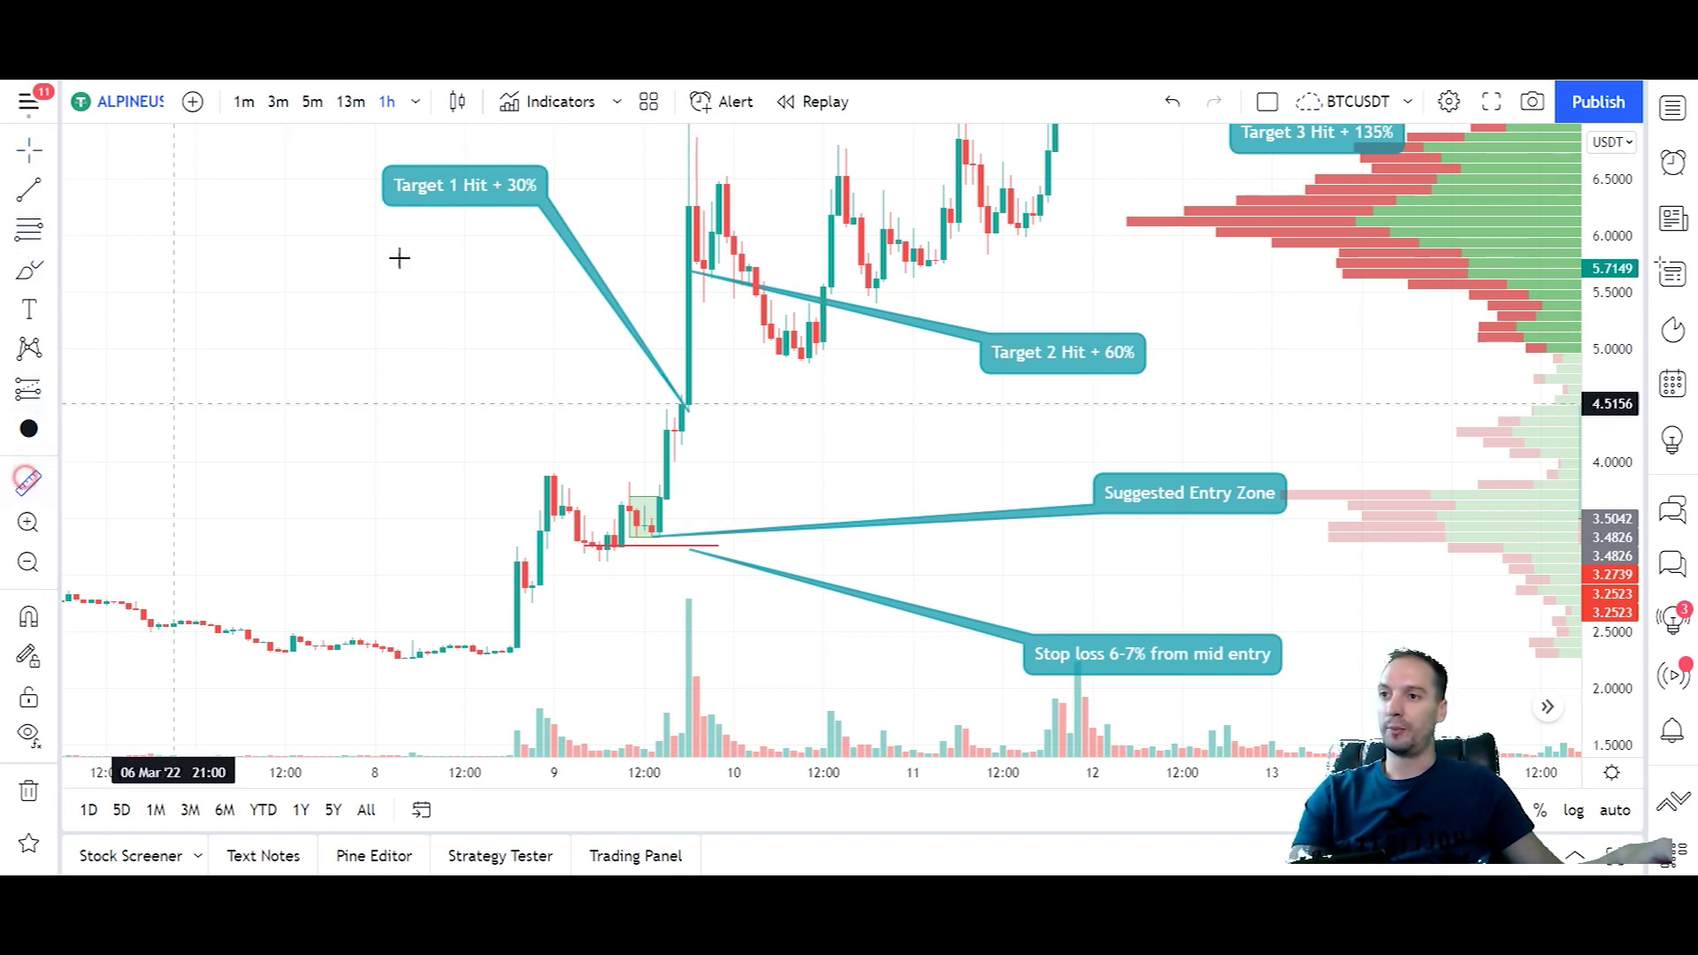
click(743, 520)
click(727, 407)
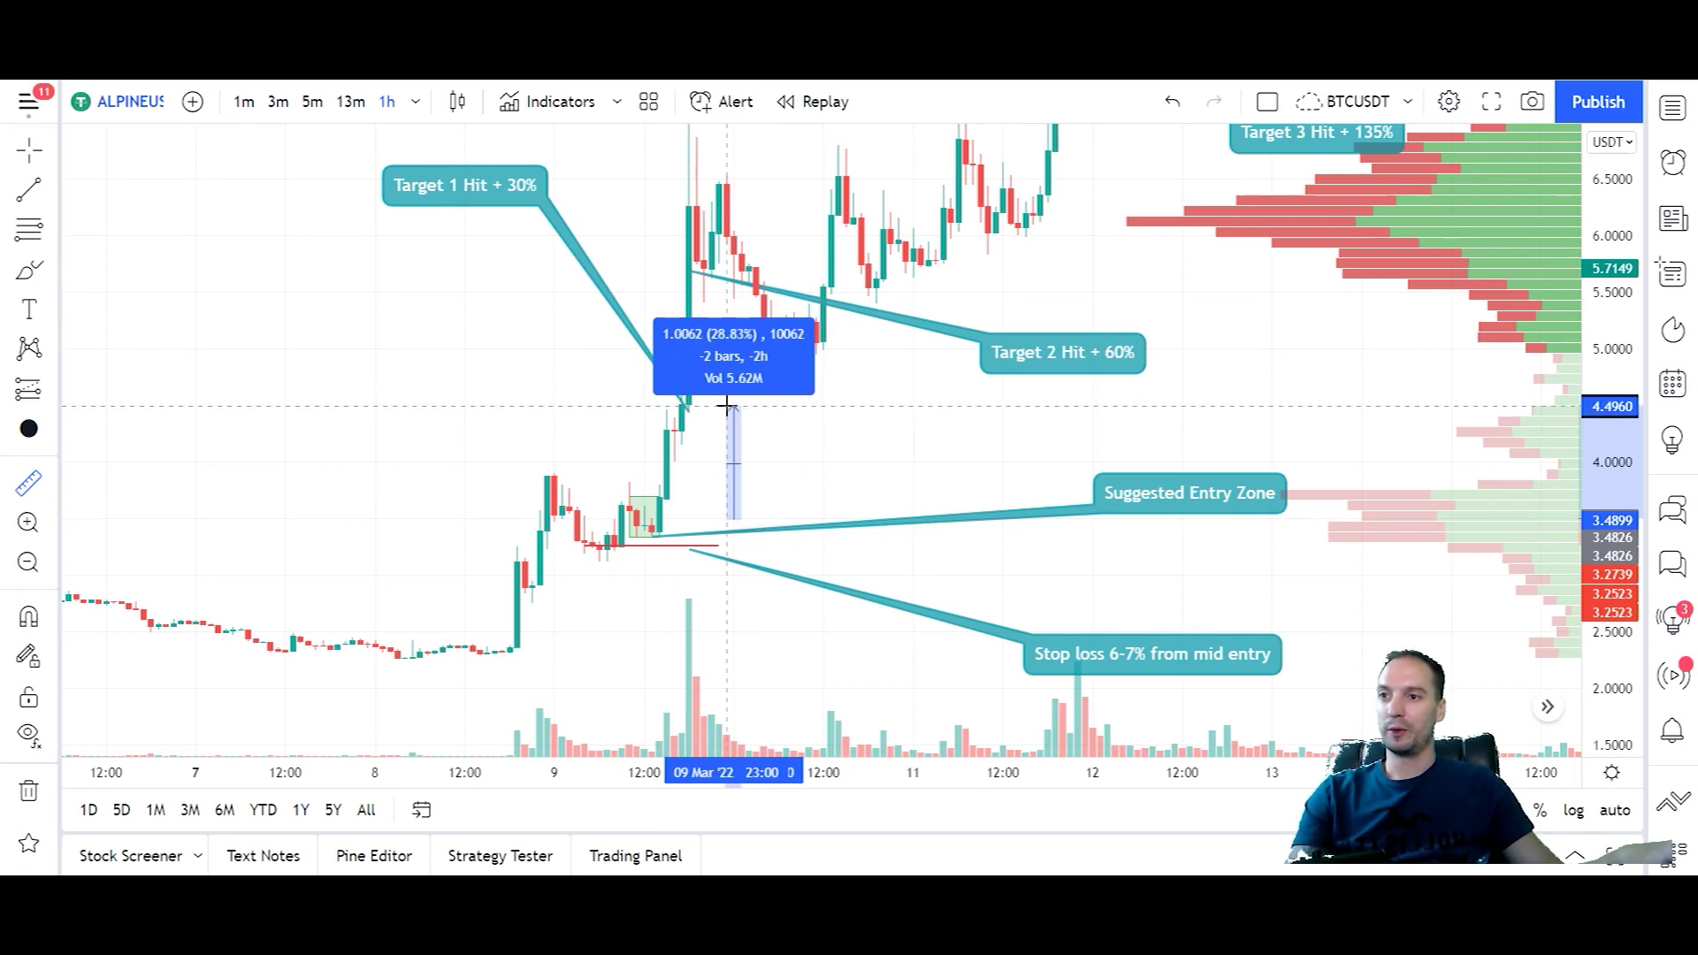
click(906, 410)
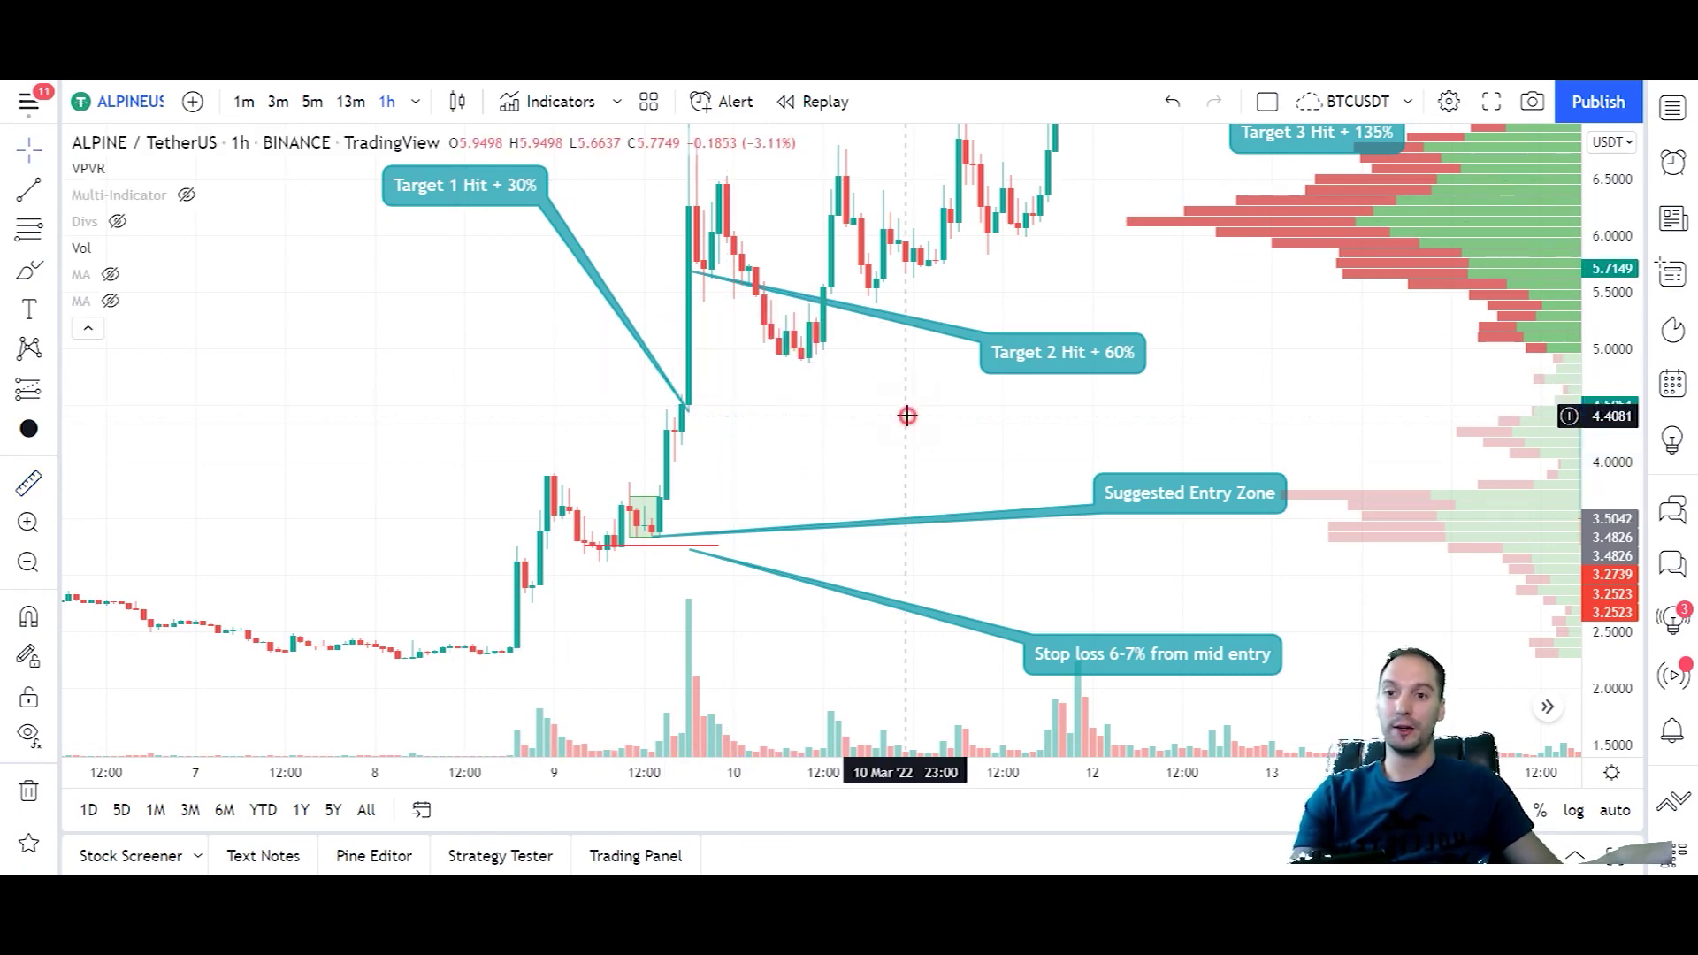
Place a trial long position at the suggested entry zone and pull its stop level up to about 9.17% below entry.
scroll(899, 437, down, 3)
drag(1032, 352, 703, 352)
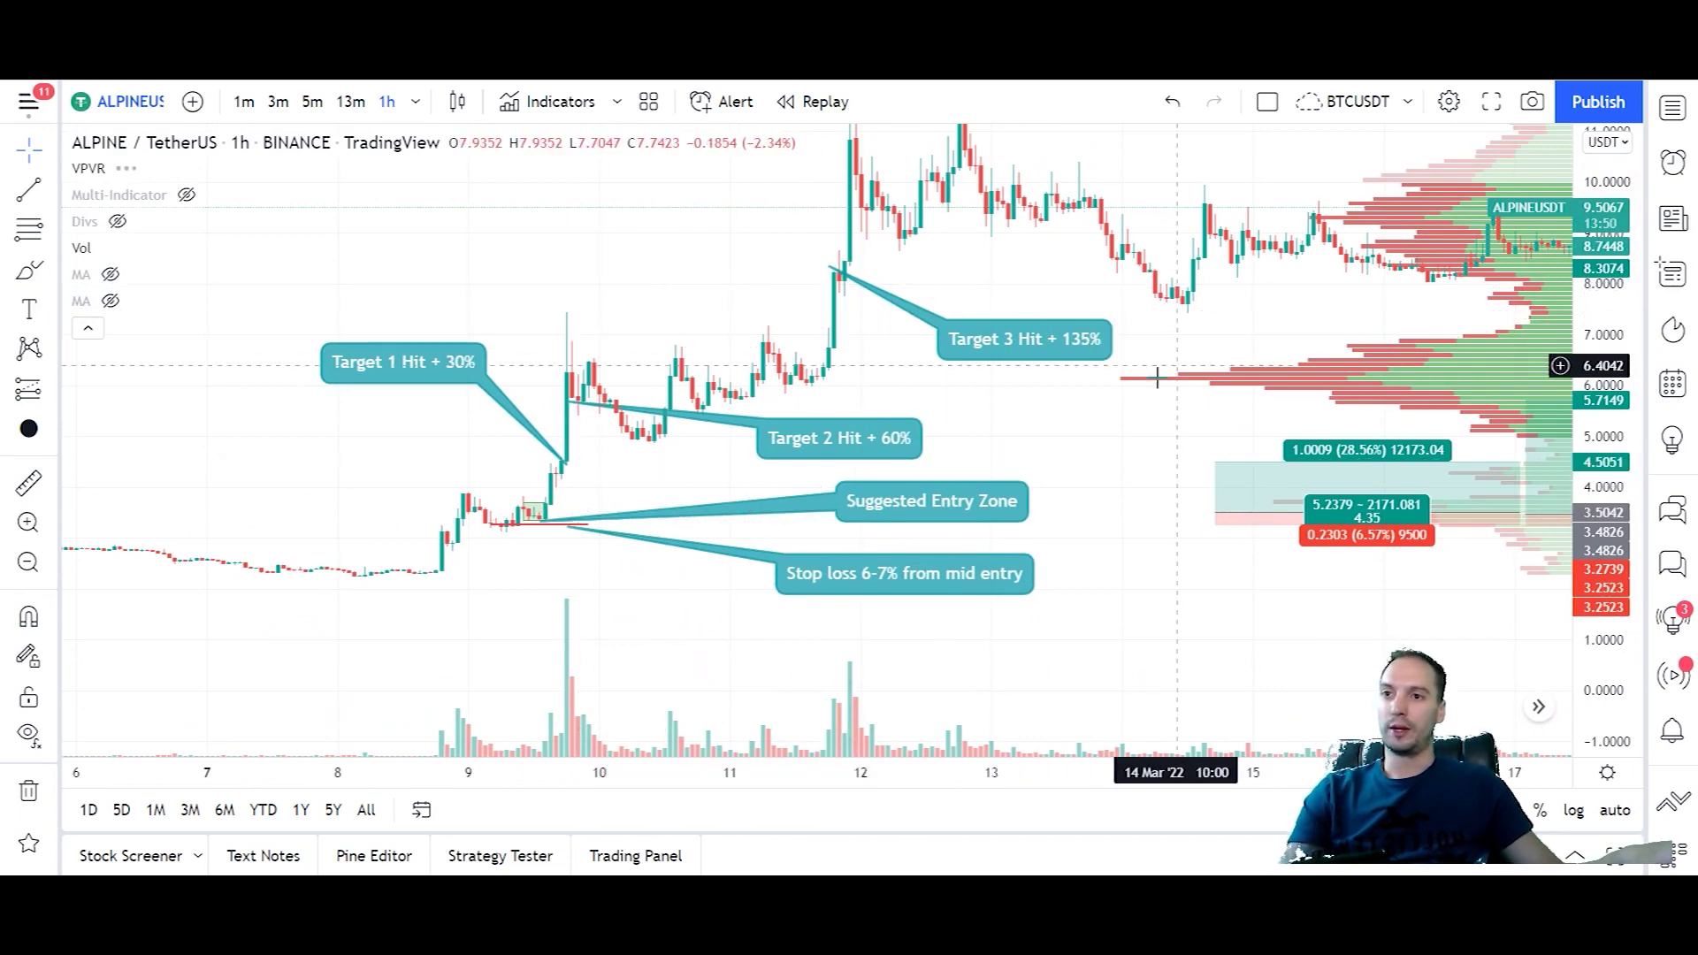
drag(1265, 429, 1100, 429)
scroll(1150, 398, down, 3)
drag(1322, 337, 793, 357)
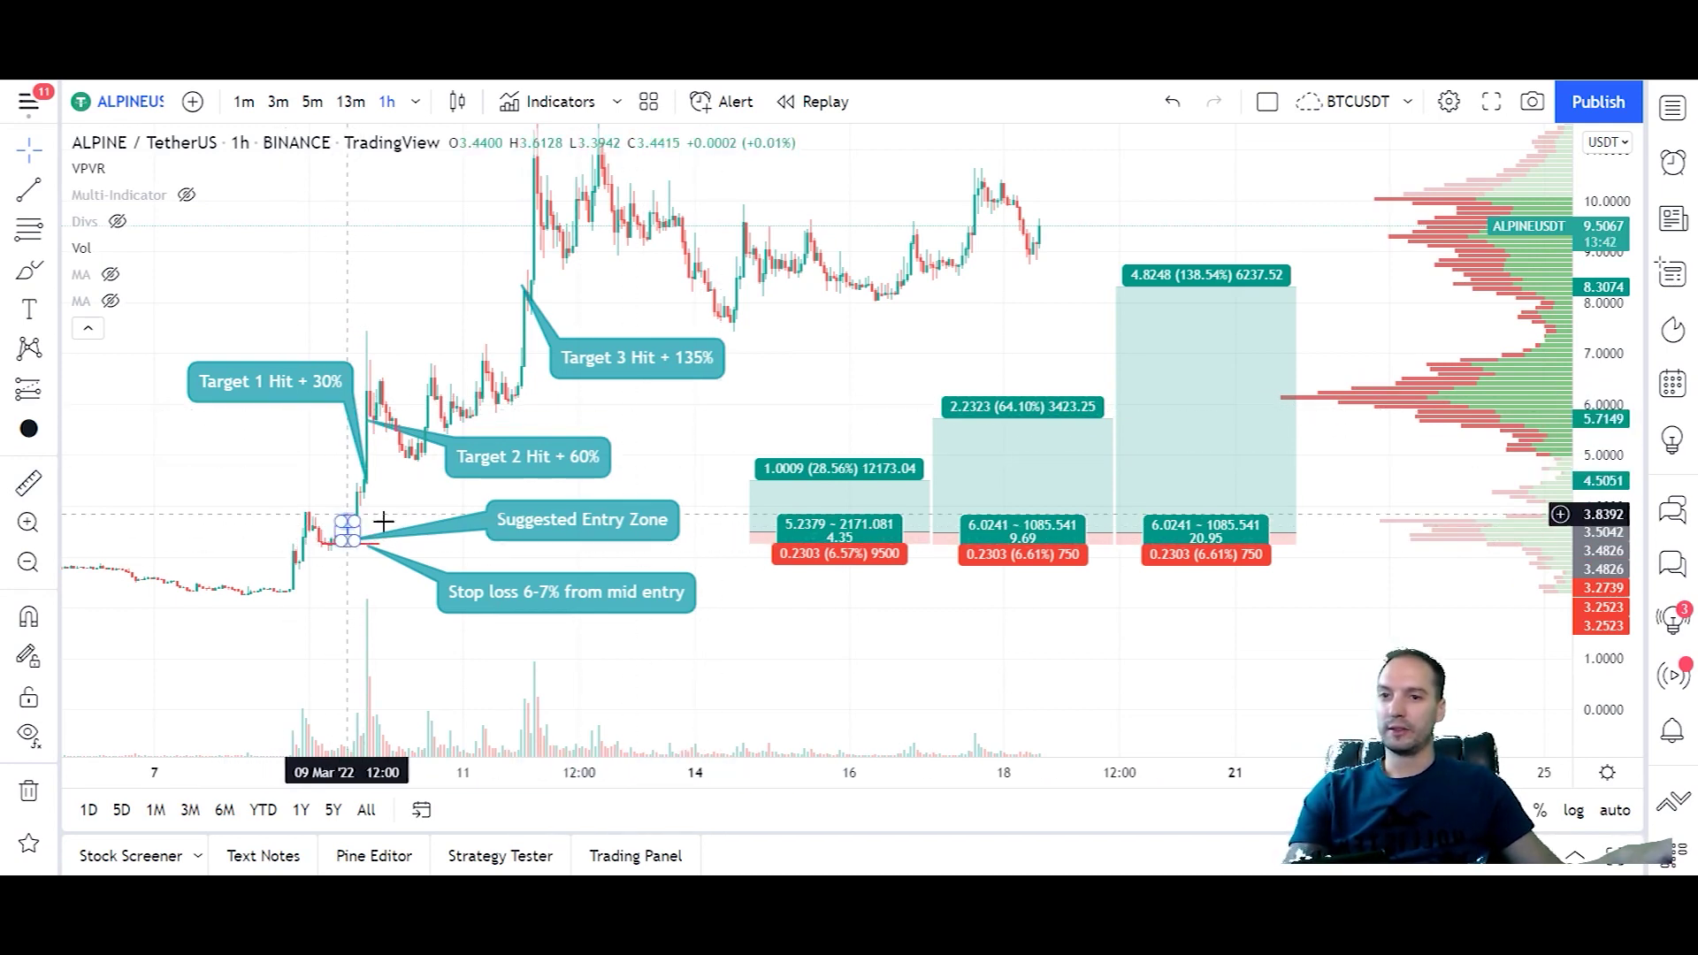
click(51, 392)
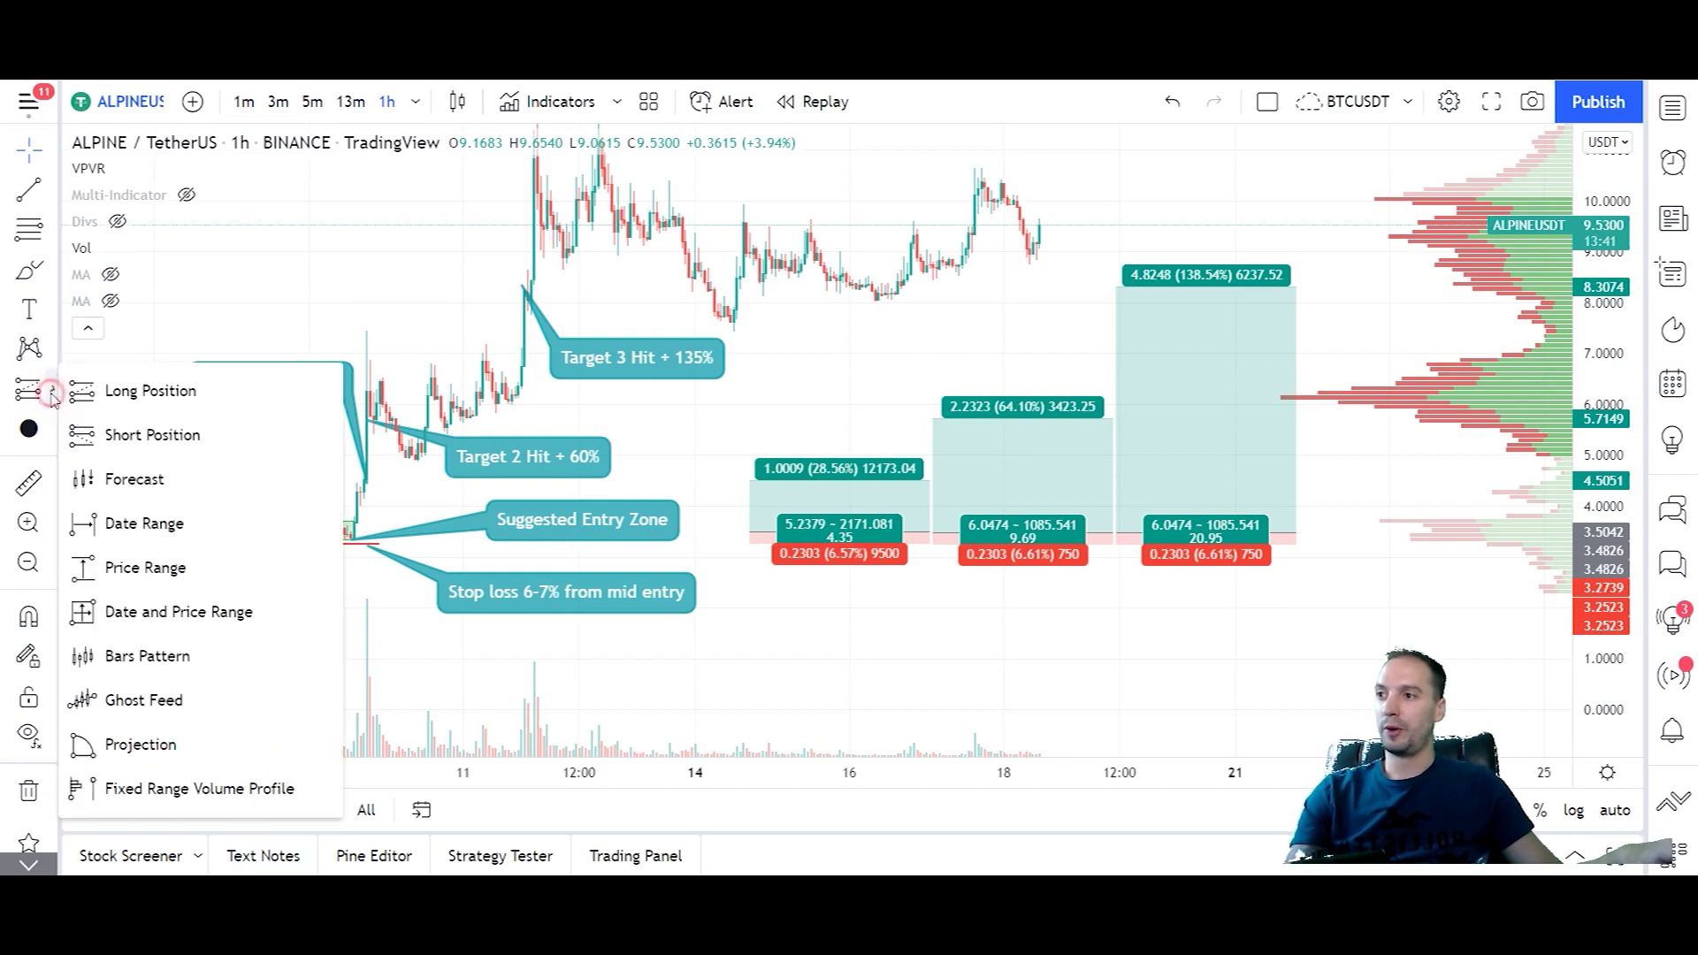
click(175, 392)
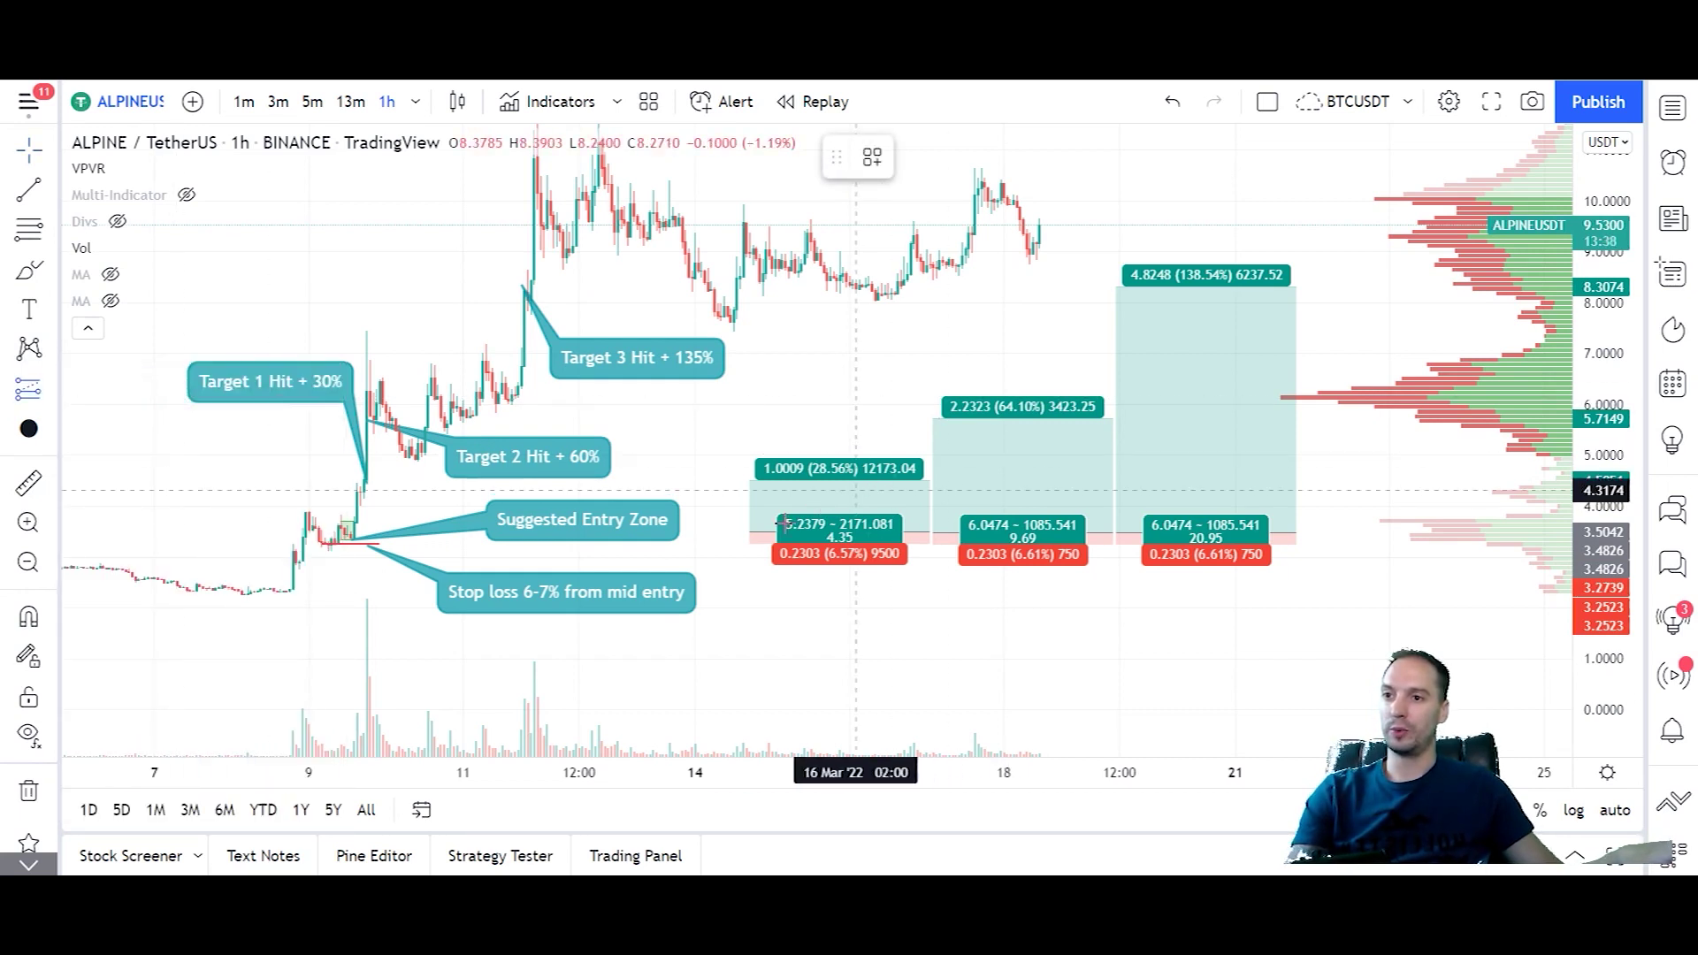
click(258, 529)
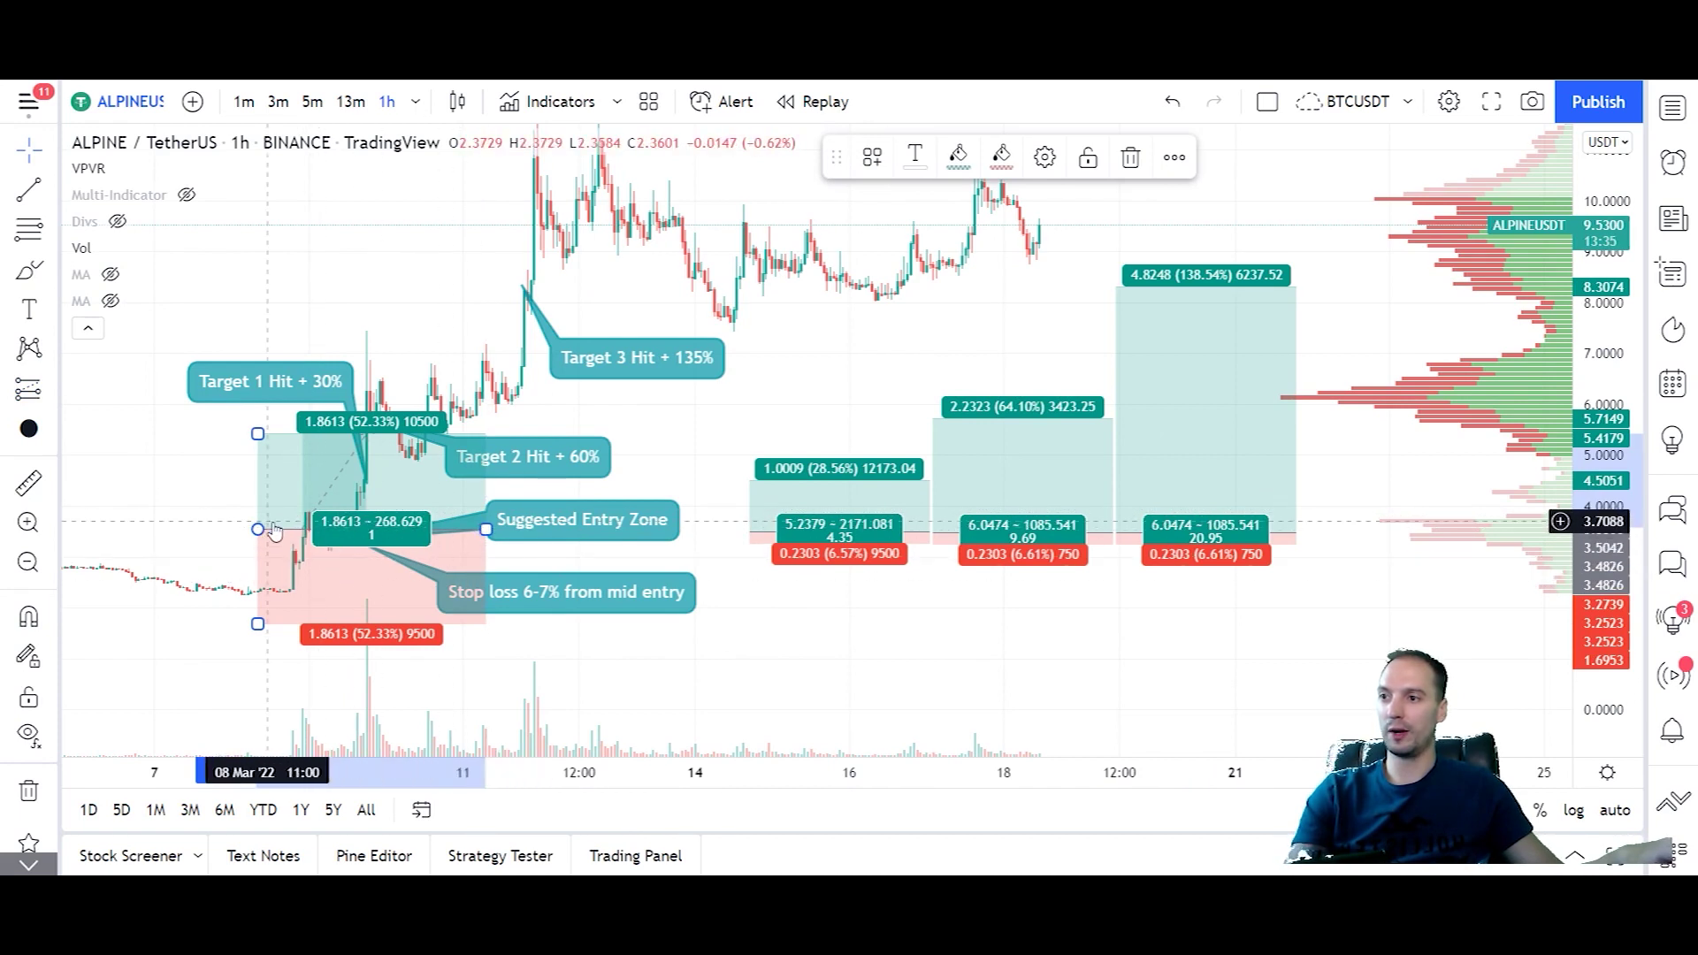
drag(258, 624, 257, 544)
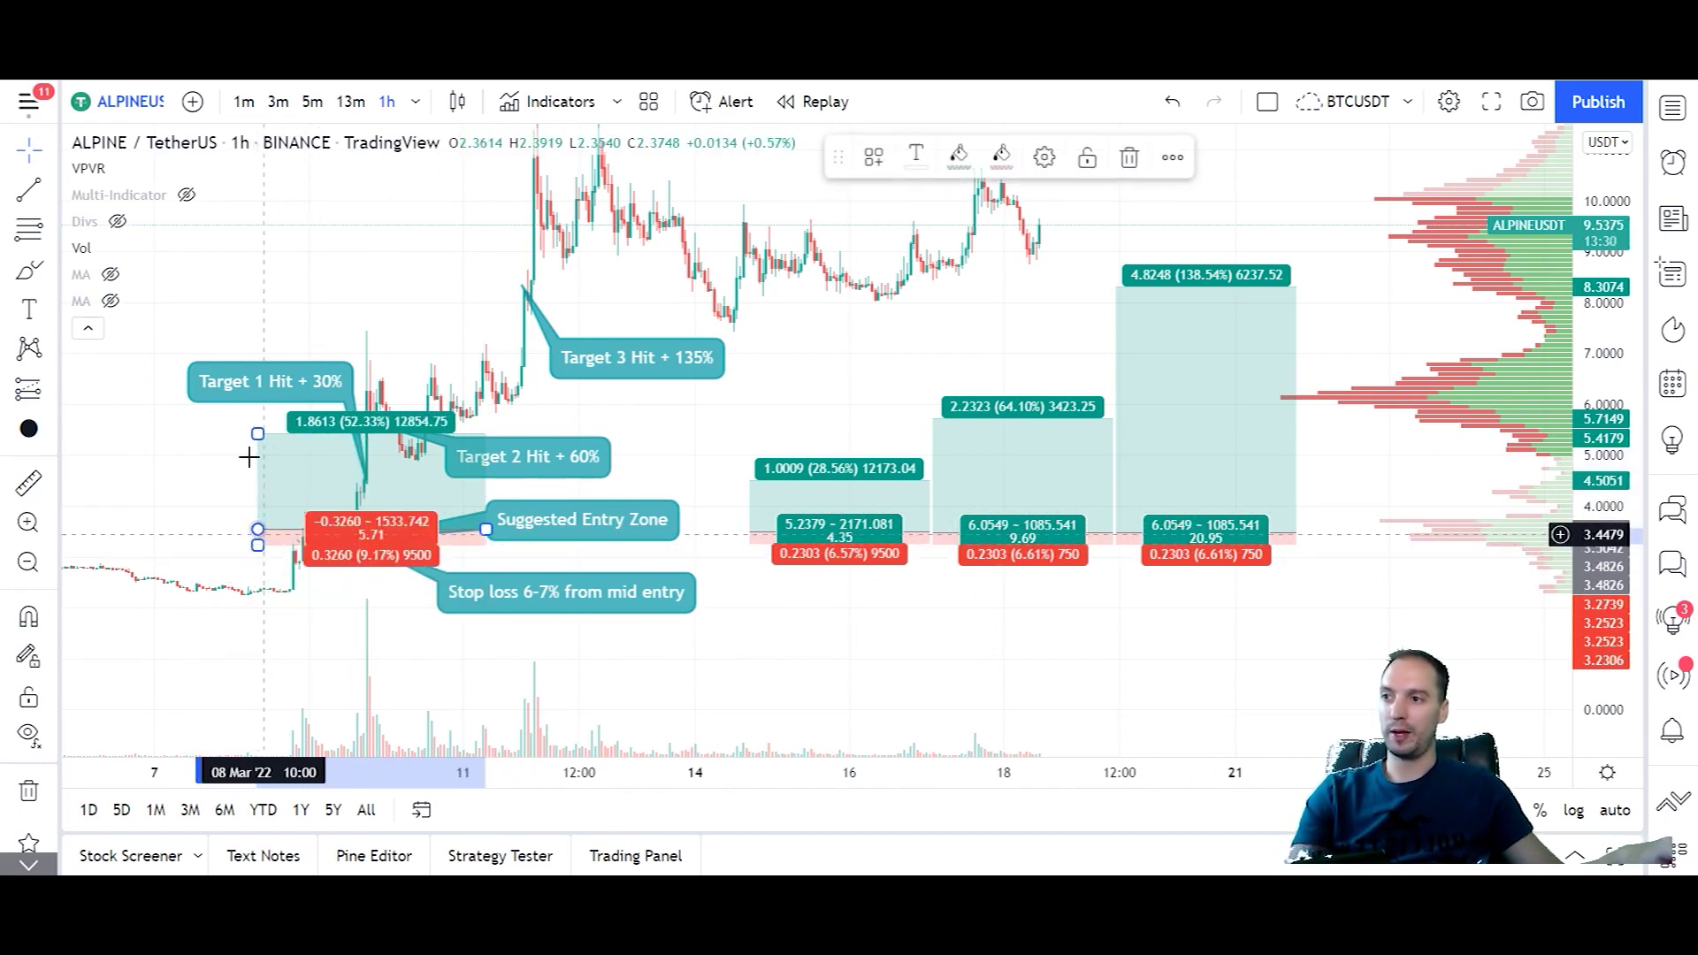
Adjust the trial long position's profit target to about 55% above entry and delete the position.
mouse_move(257, 433)
mouse_down()
mouse_move(257, 473)
mouse_move(259, 292)
mouse_move(257, 460)
mouse_move(237, 288)
mouse_move(257, 447)
mouse_move(257, 349)
mouse_move(258, 402)
mouse_up()
drag(258, 289, 244, 429)
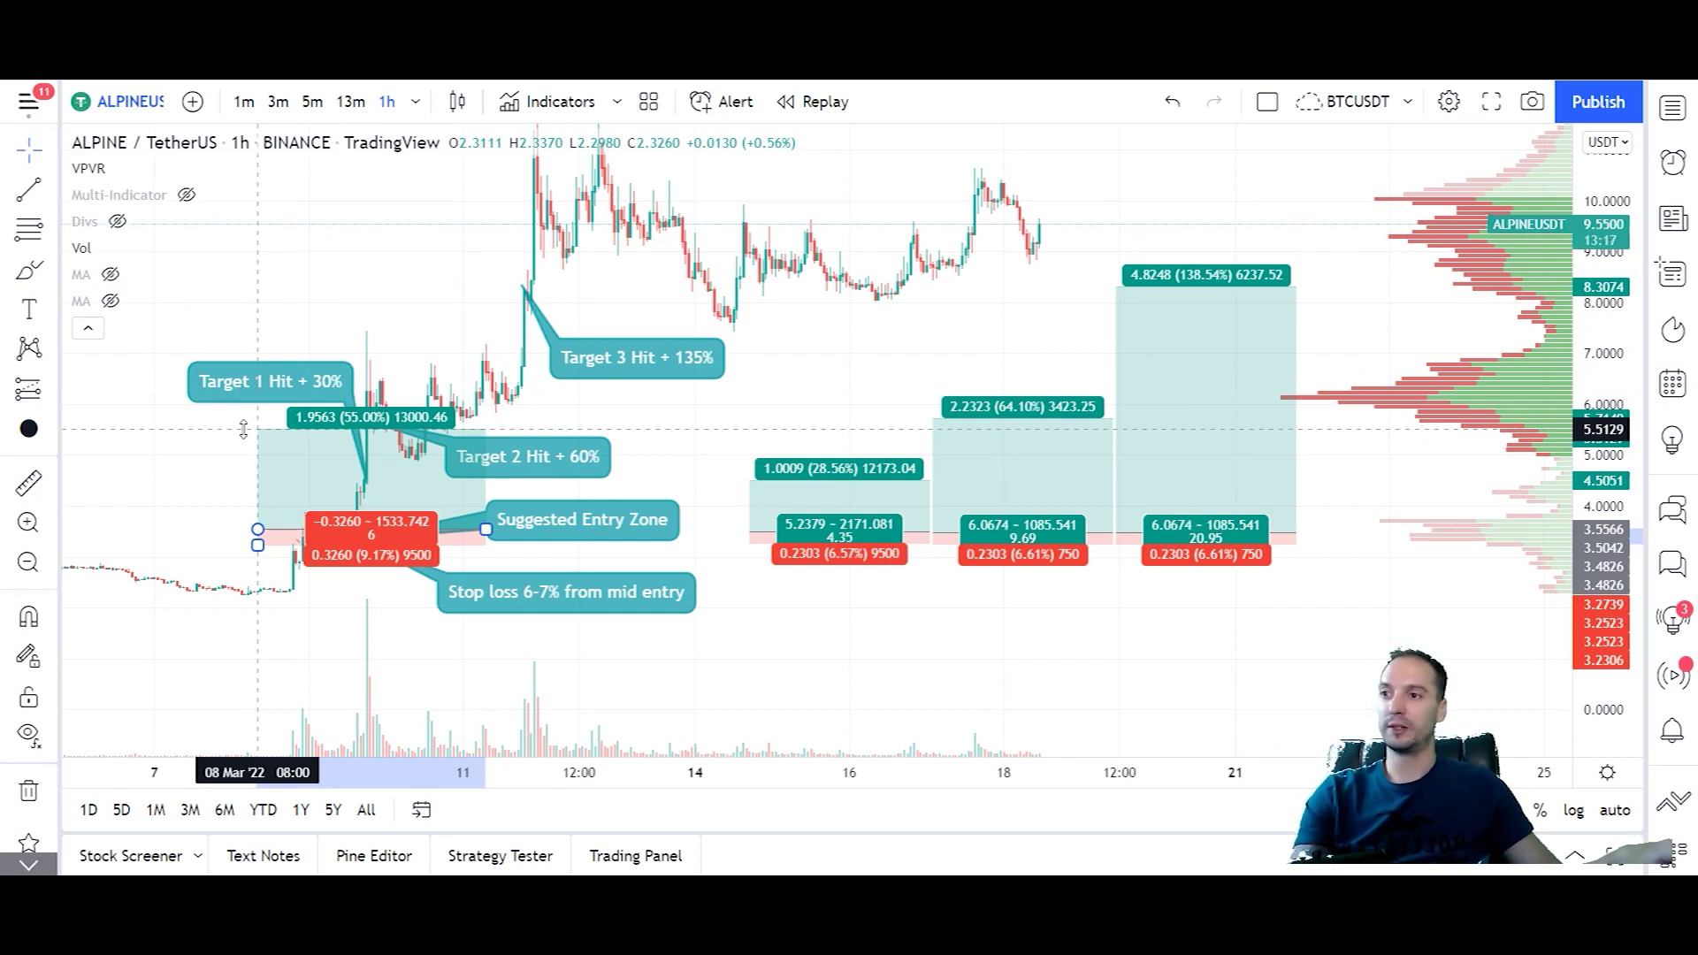
drag(244, 429, 244, 430)
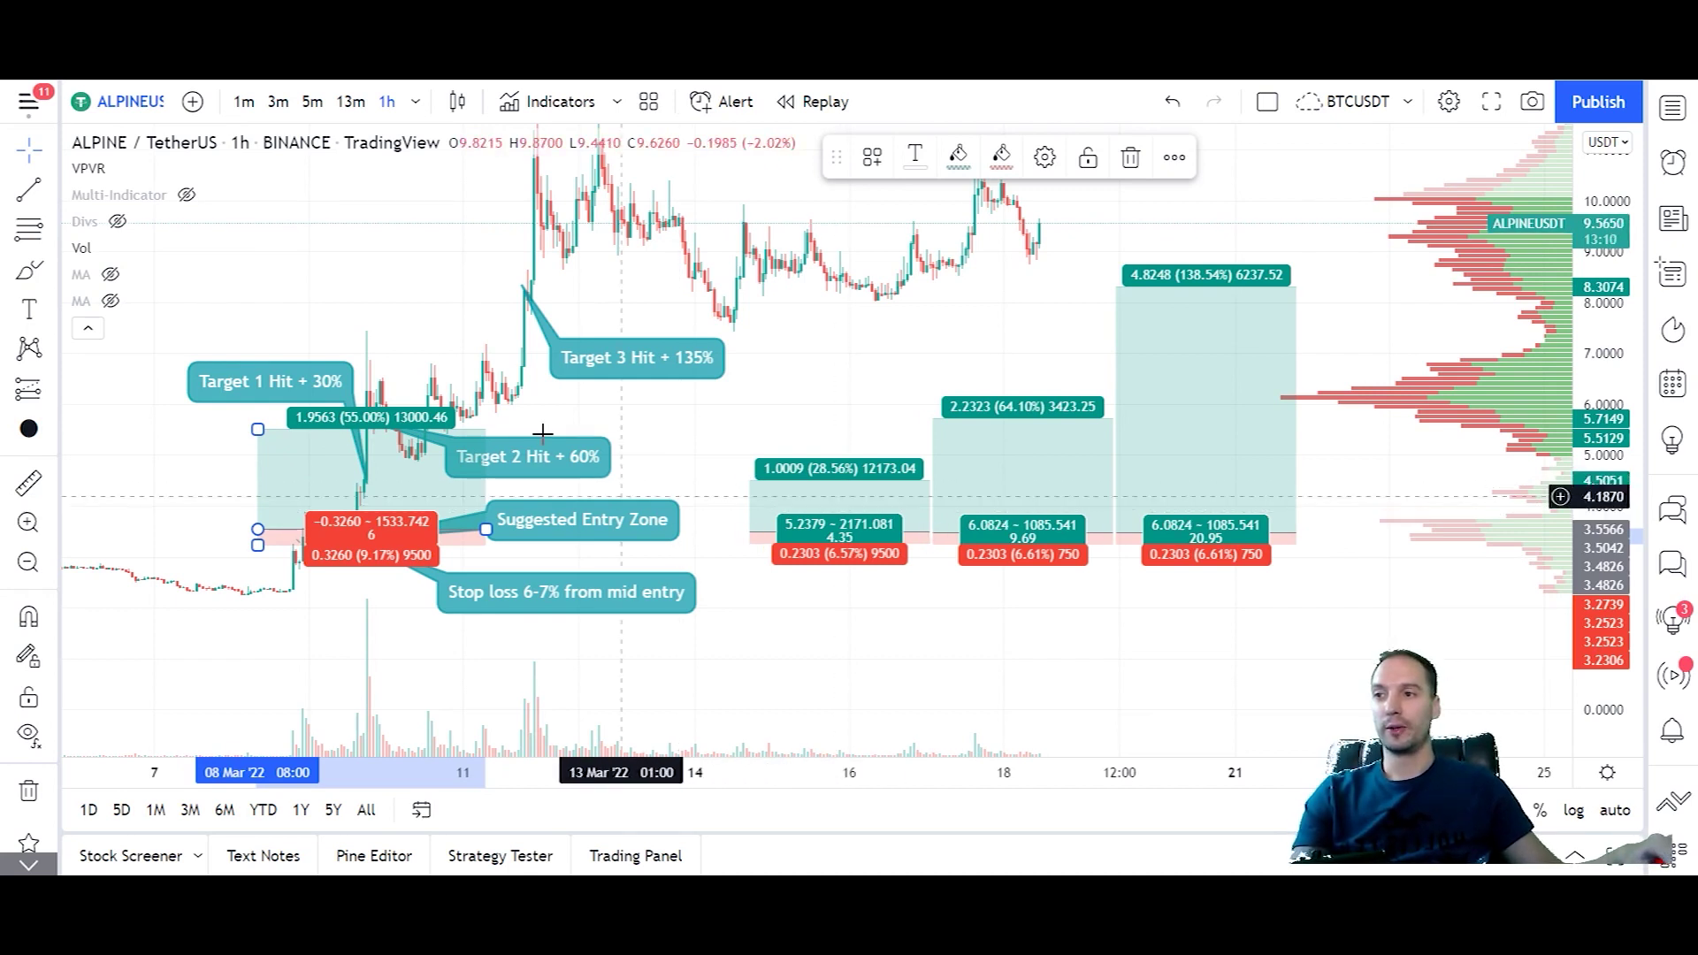
key(Delete)
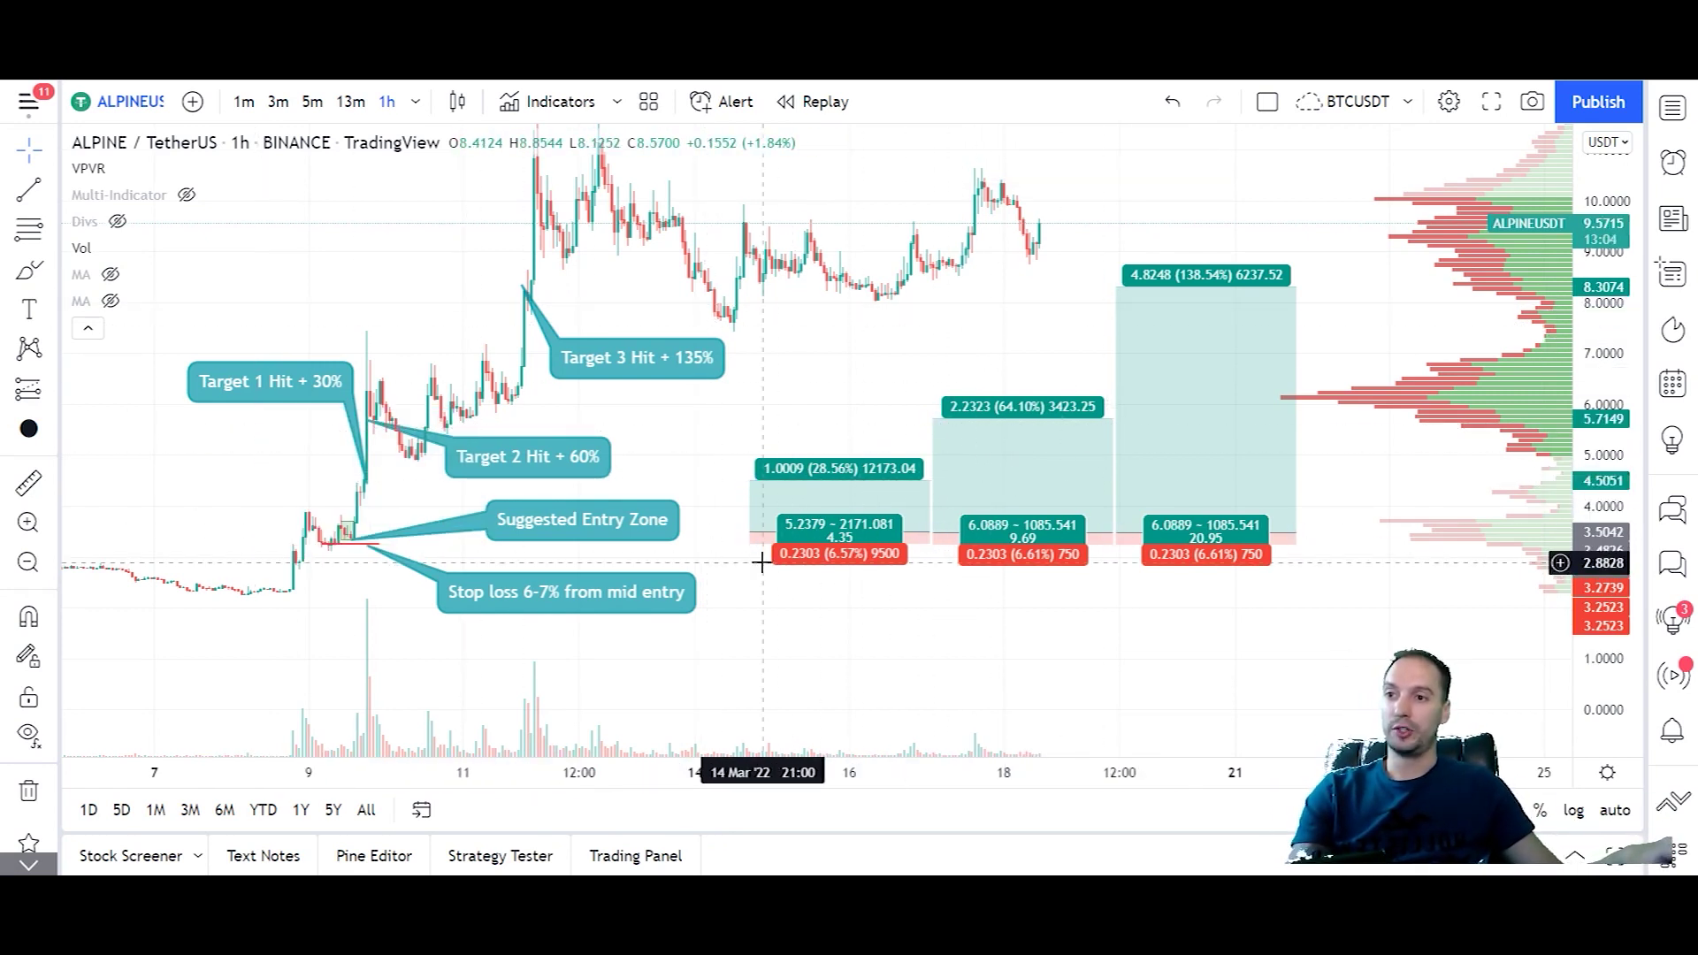
Set the middle long position (64.10% target) to an account size of 10000 USDT and a risk of 5%.
click(799, 513)
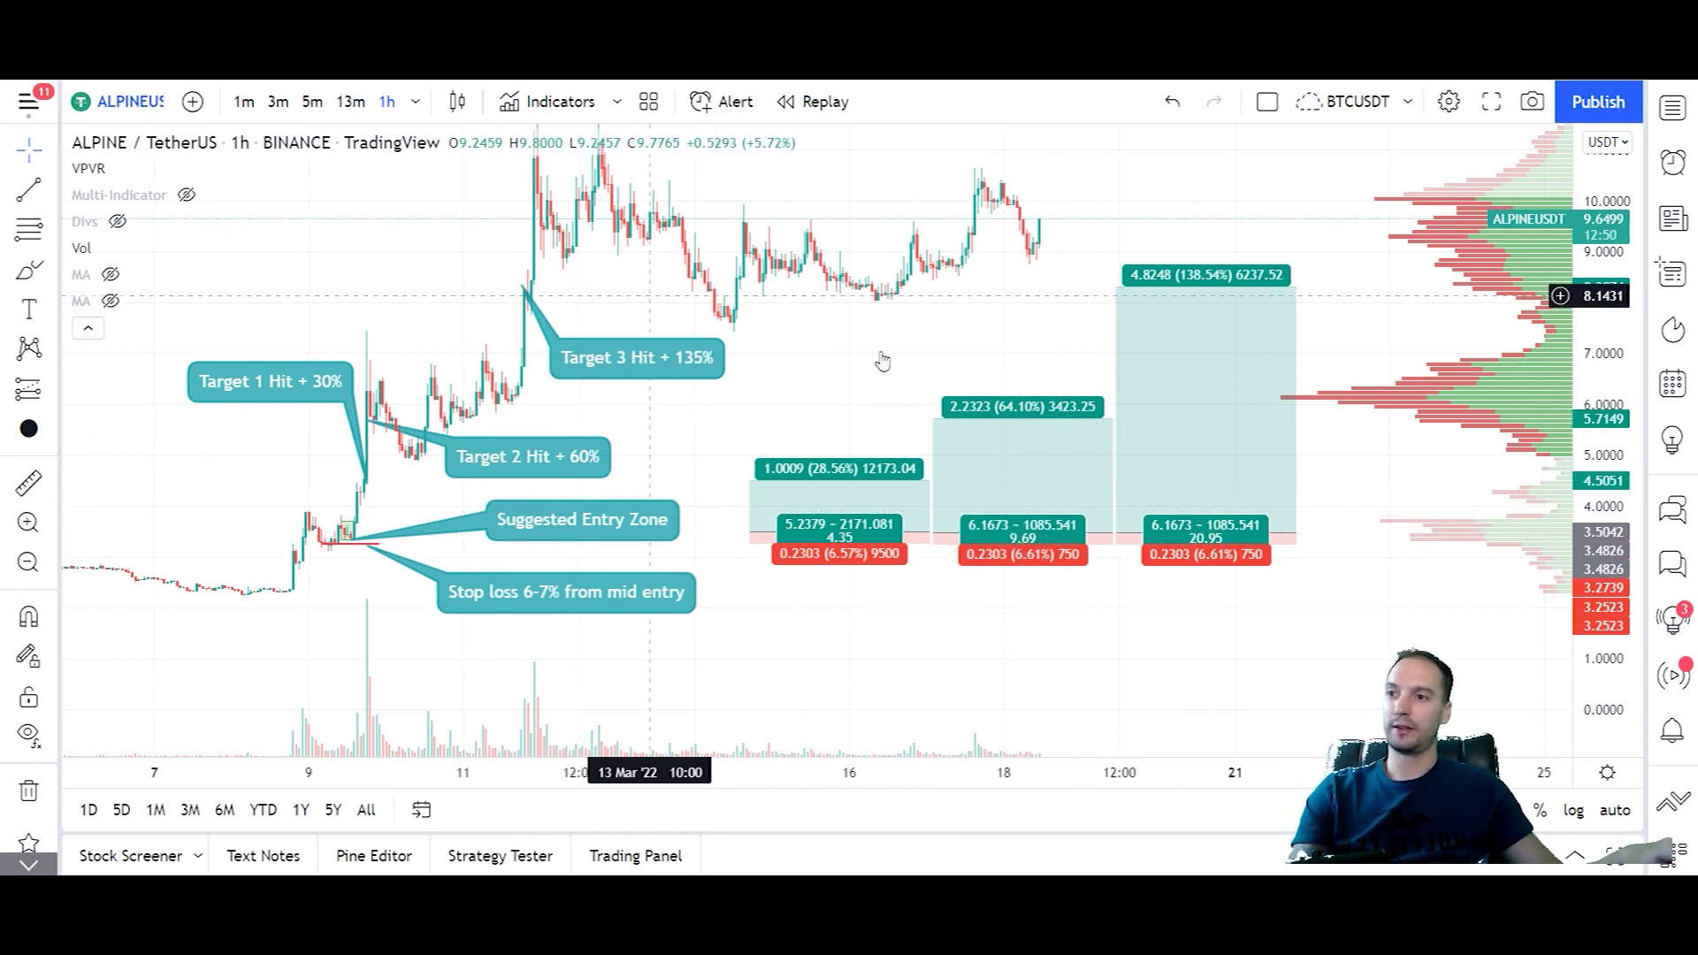
click(1205, 419)
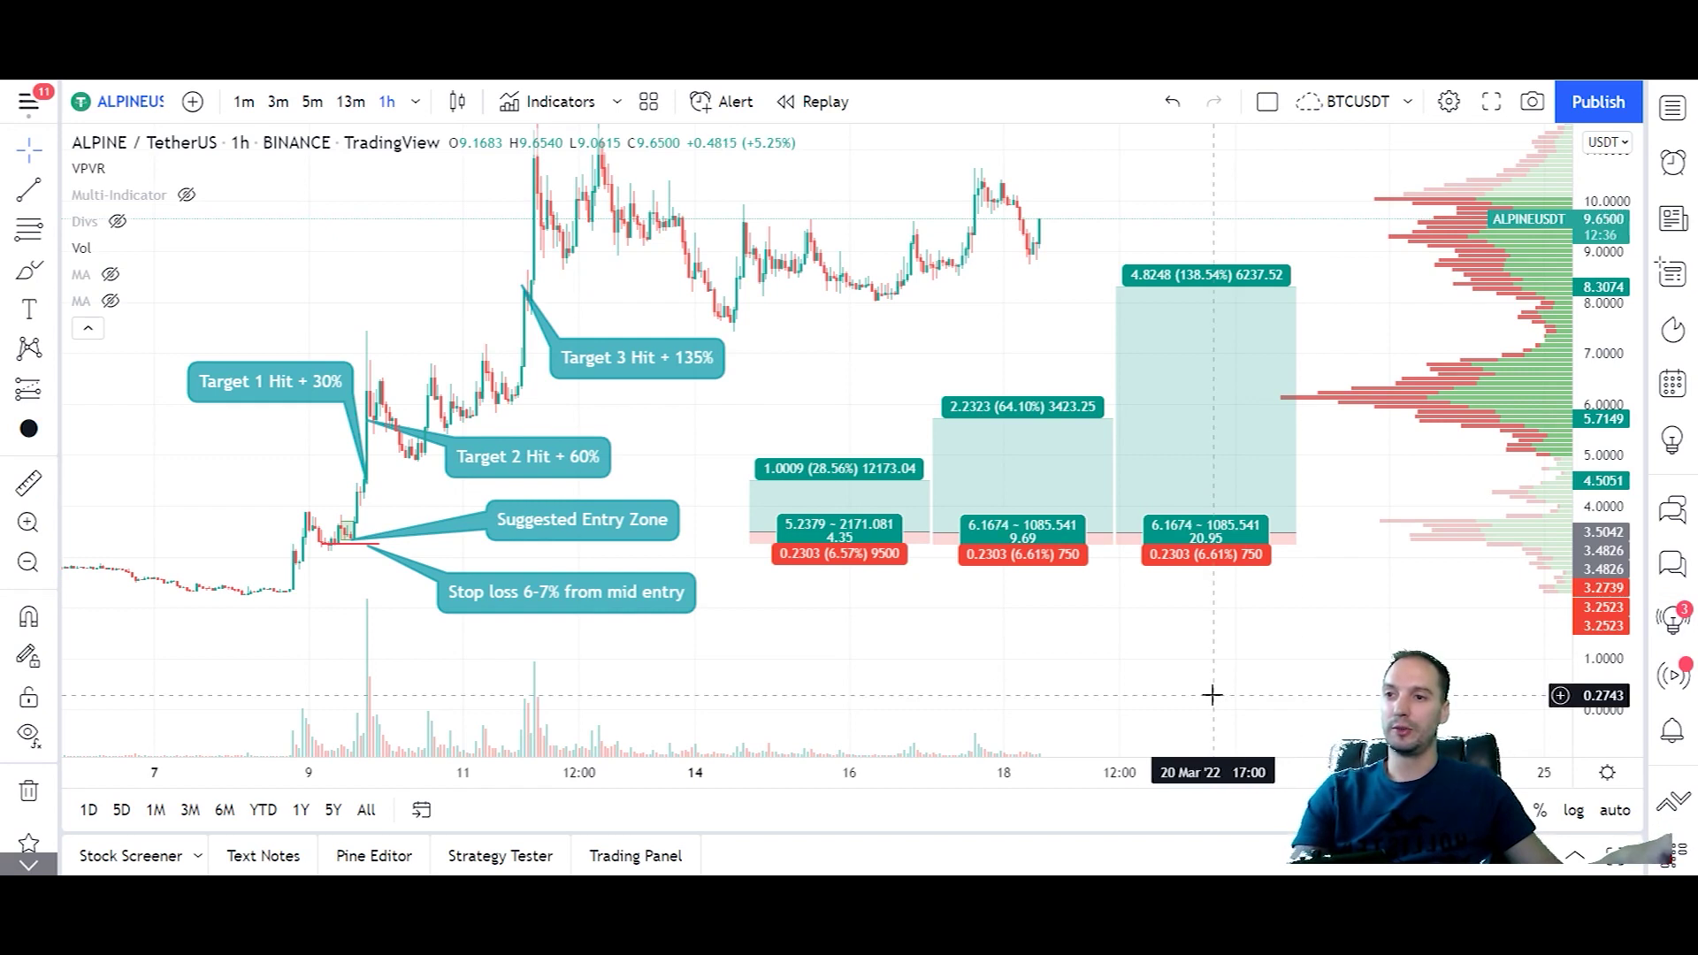
double_click(1022, 481)
click(818, 264)
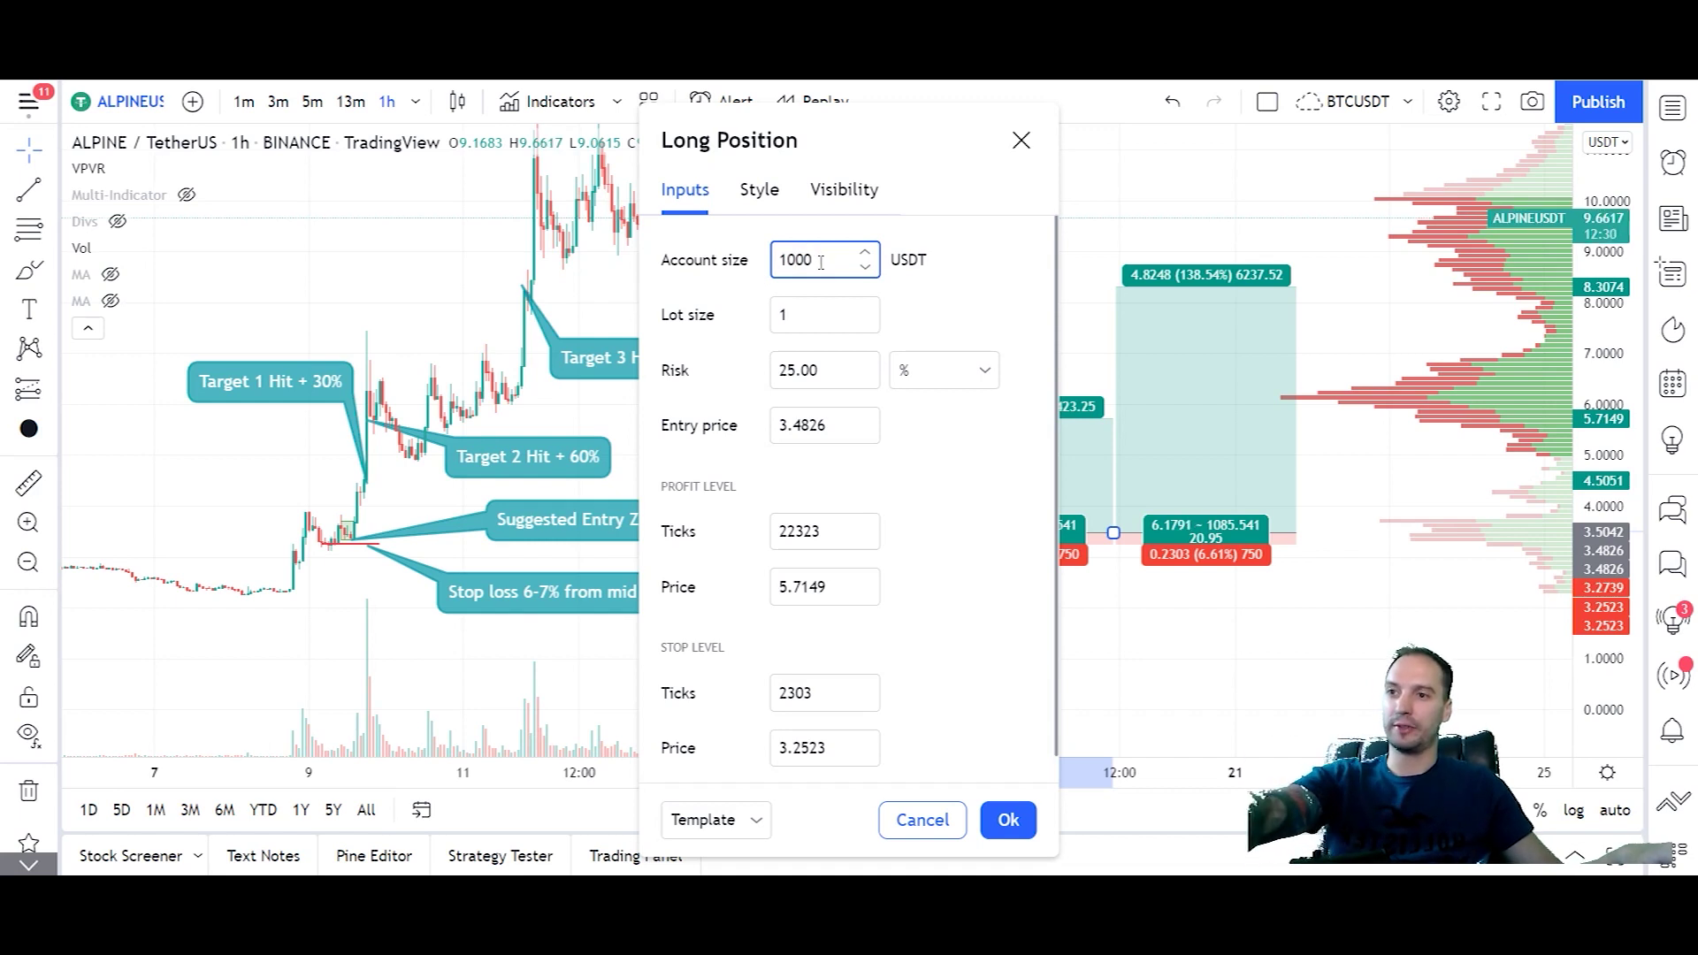
text(0)
double_click(819, 370)
text(5)
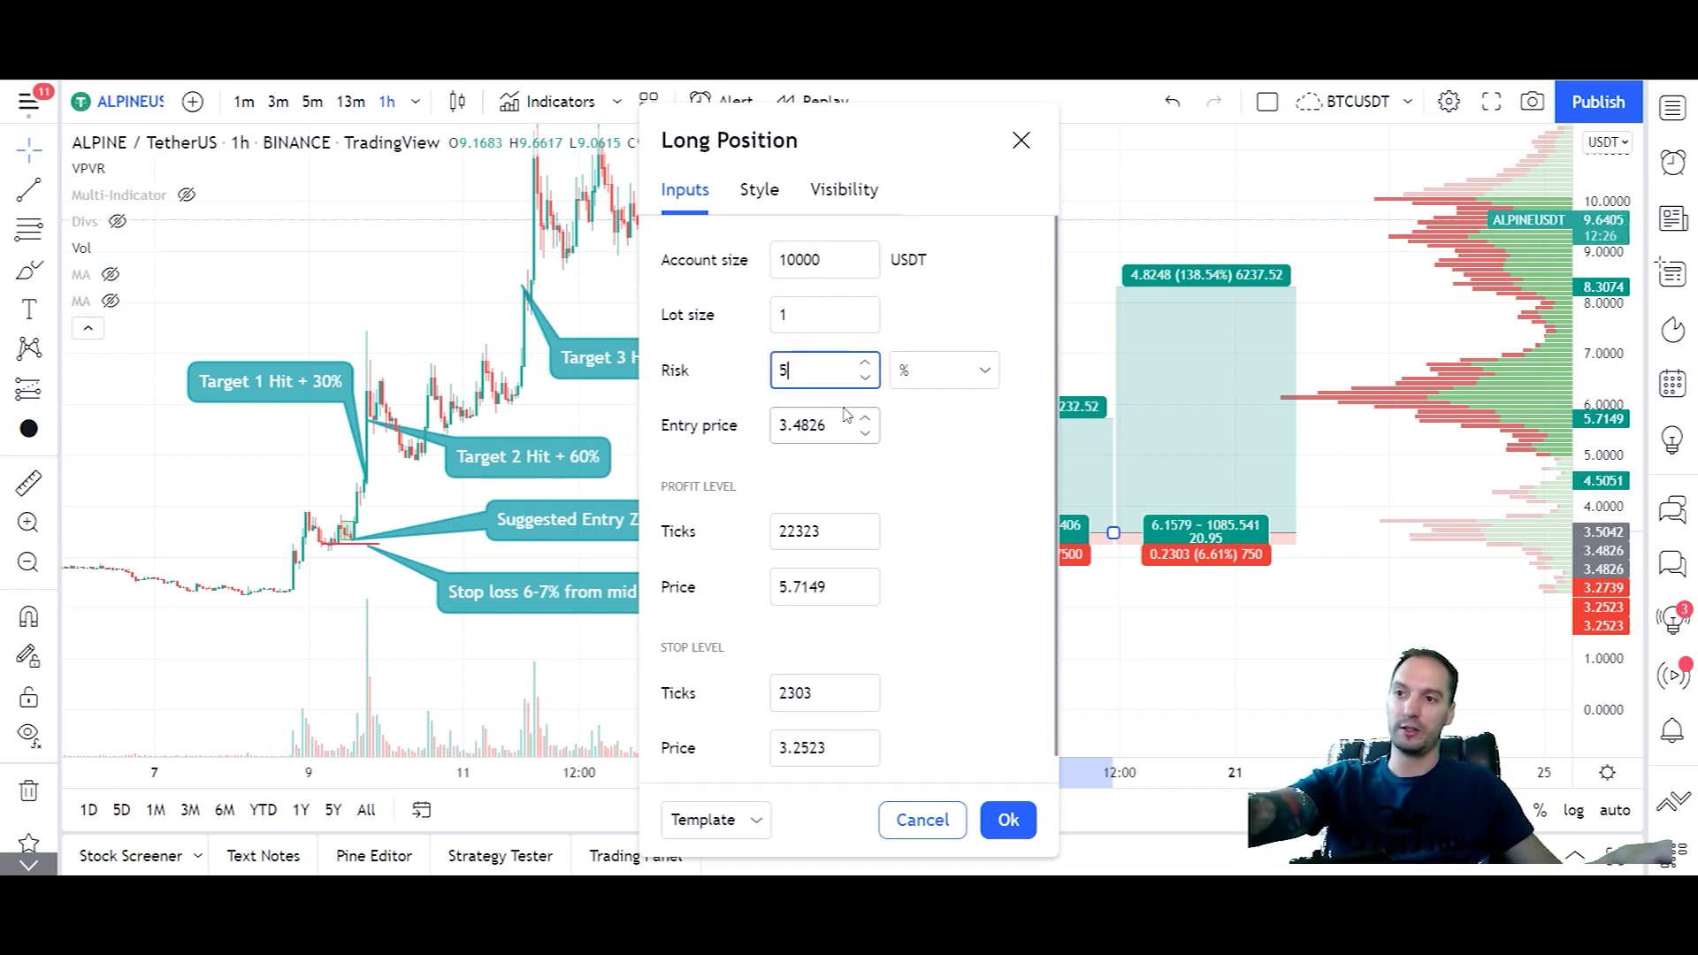
click(922, 444)
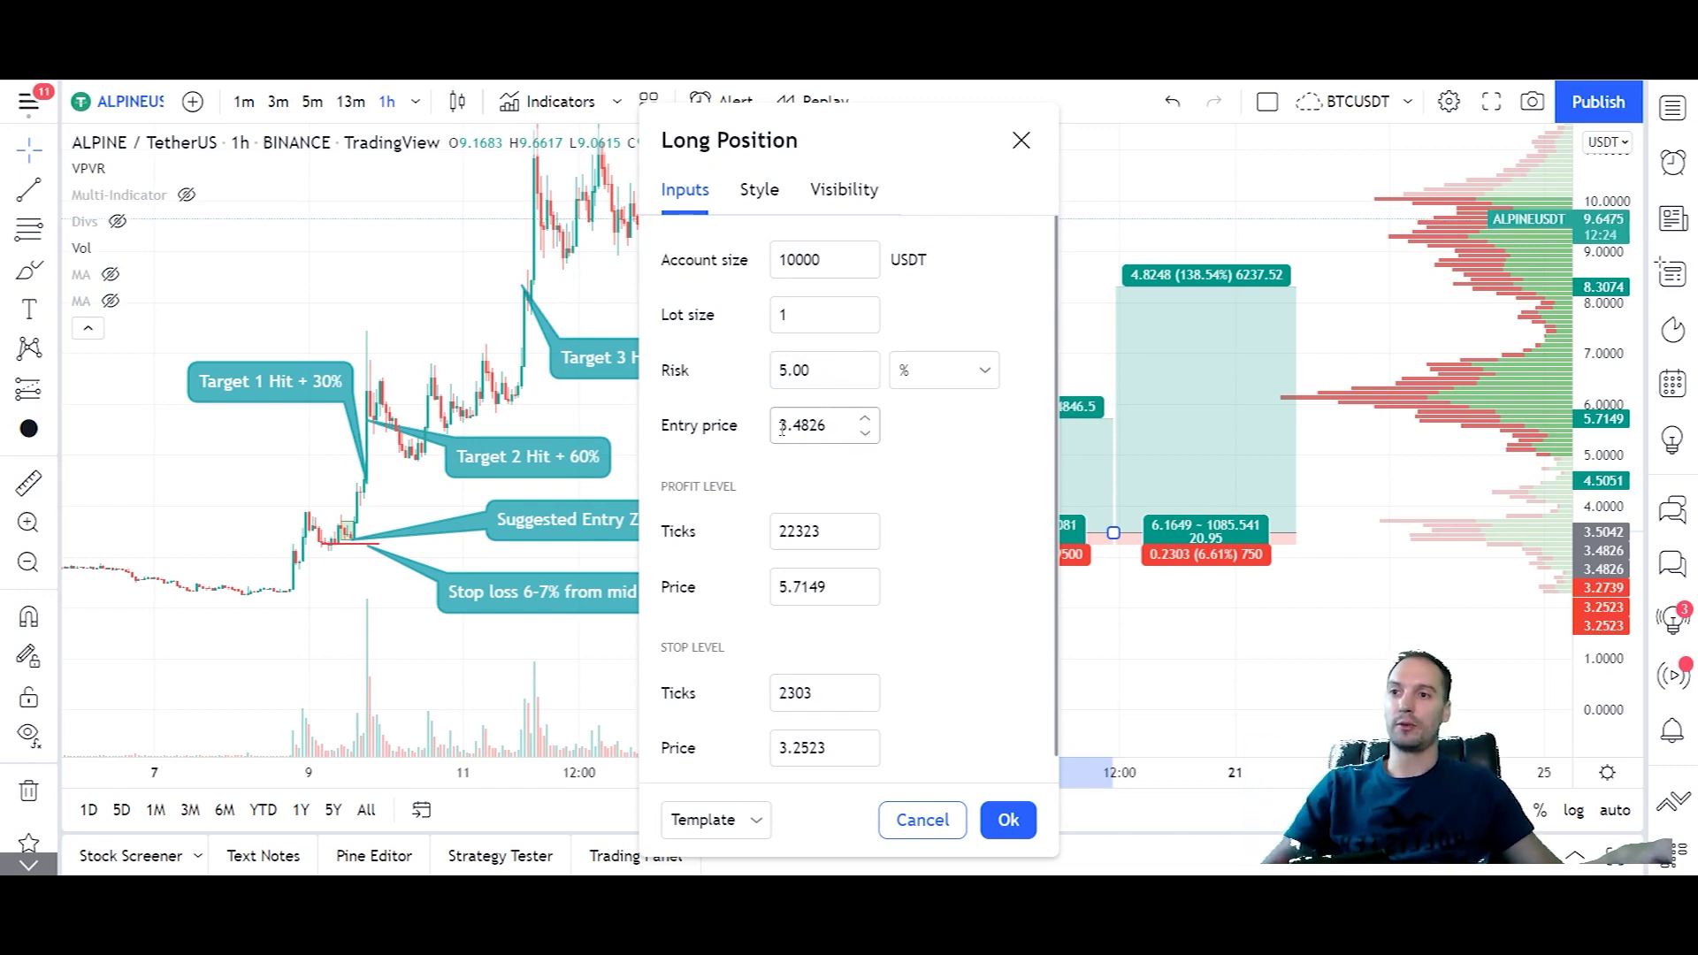
click(1011, 832)
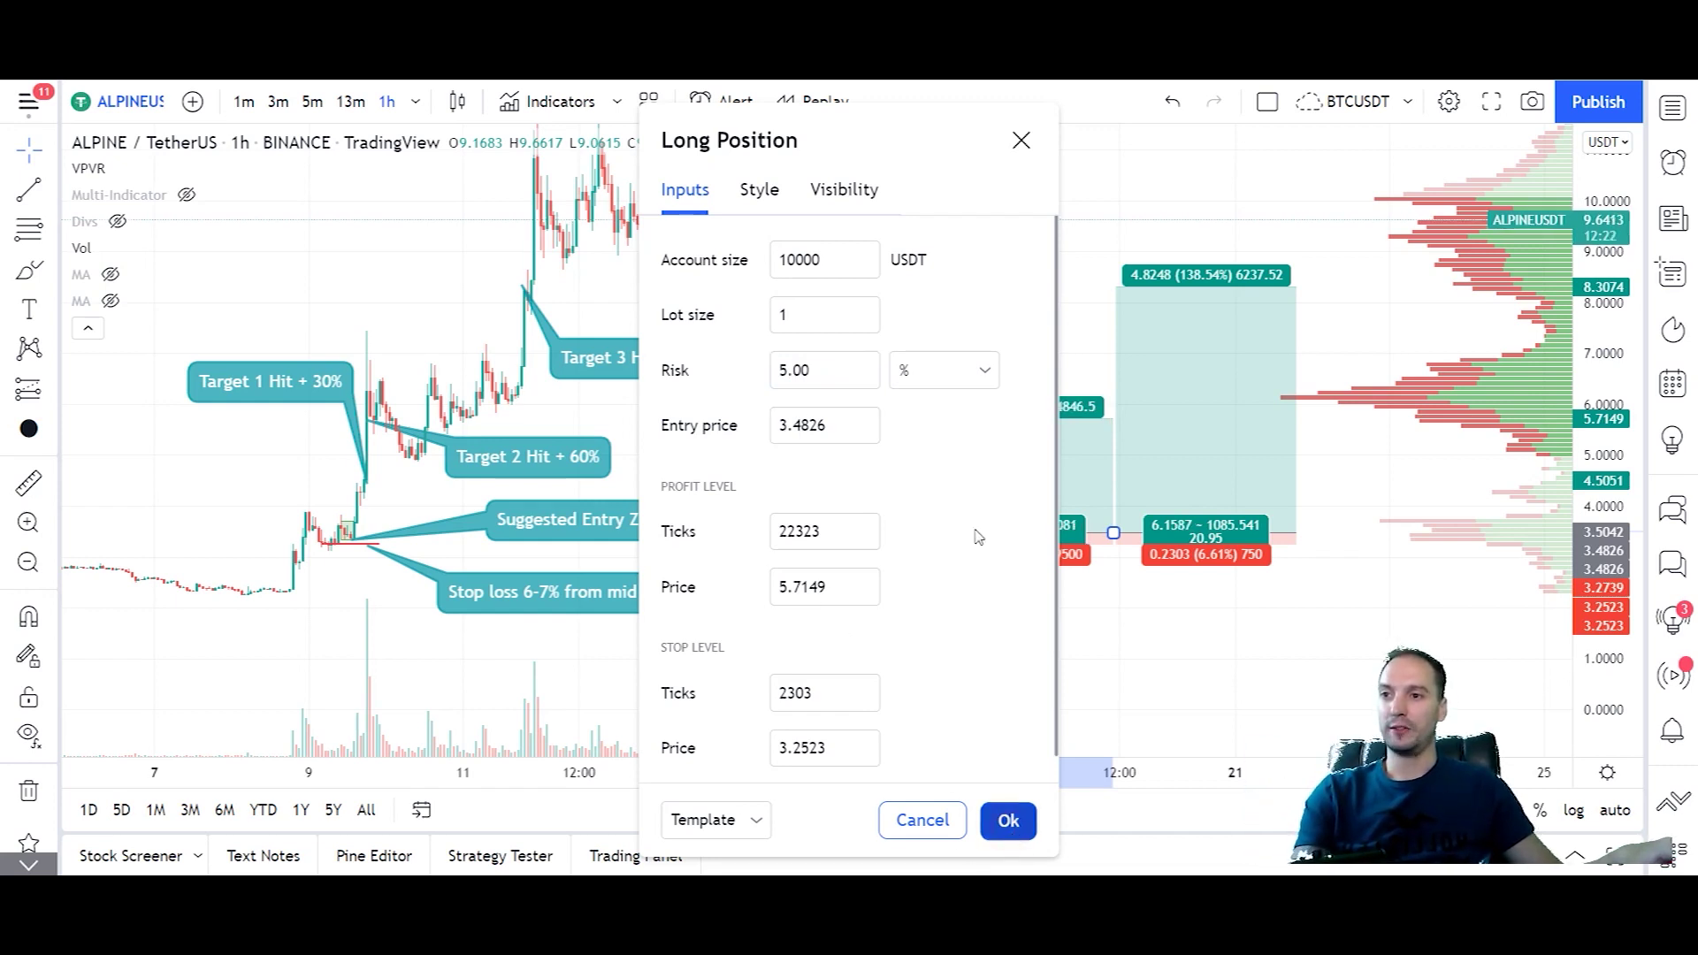
click(1009, 820)
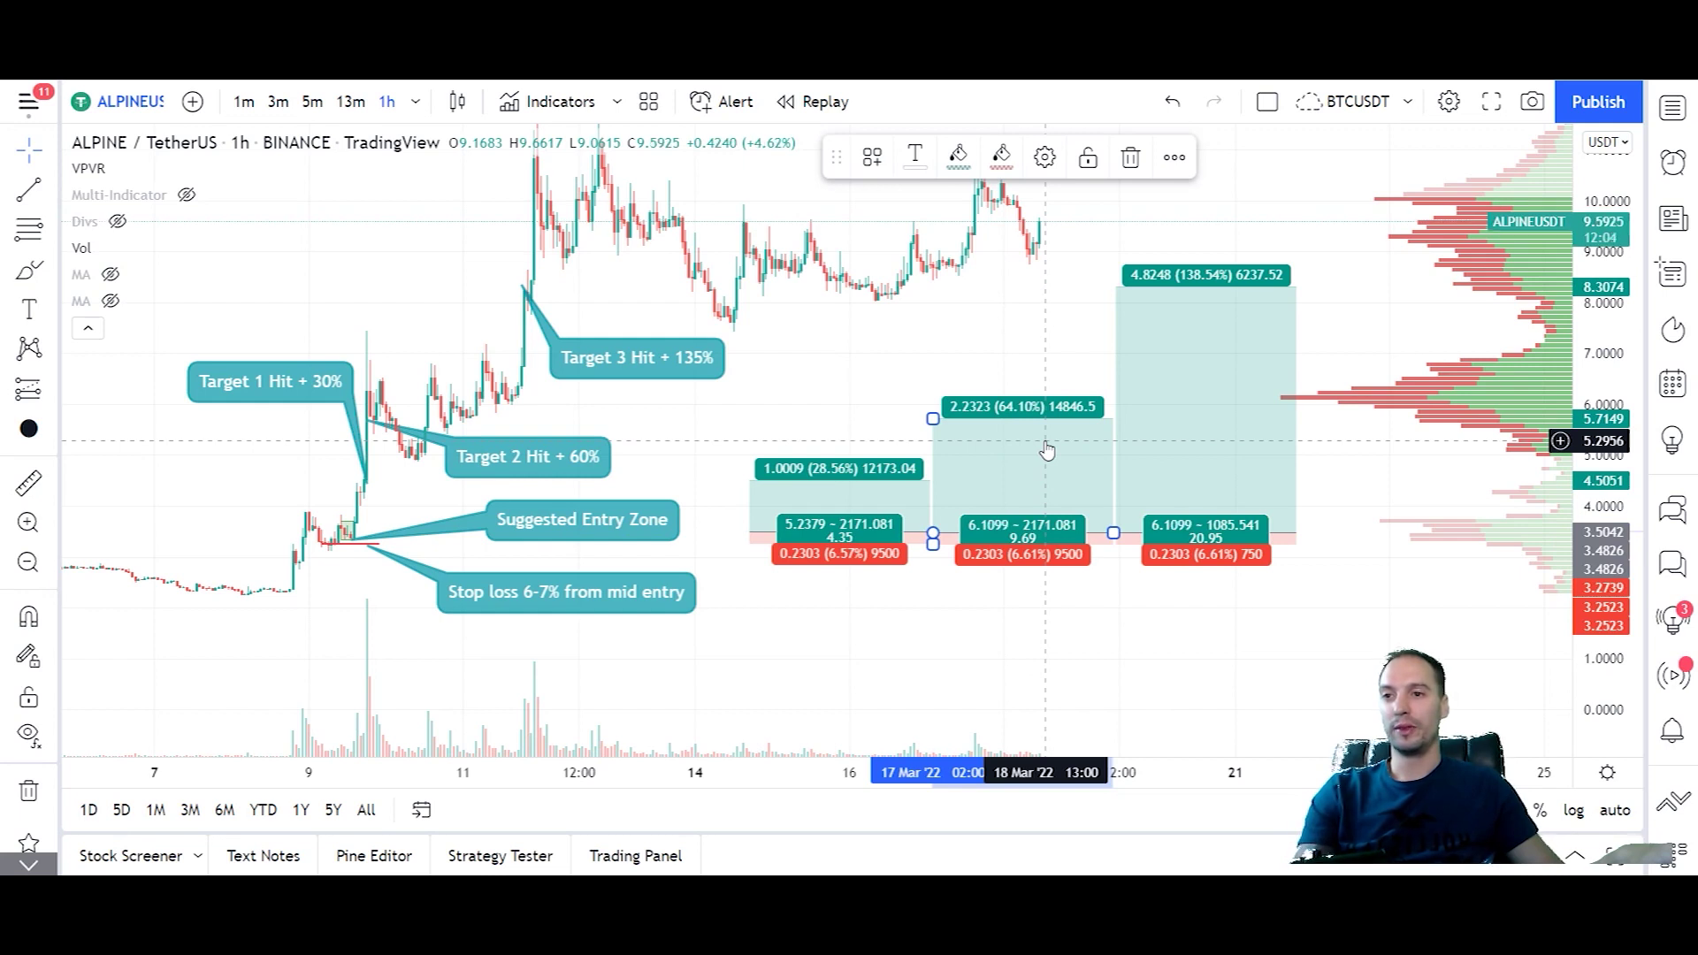
Check the inputs of the 28.56% long position, and set the 138.54% one to an account size of 10000 USDT and 5% risk.
double_click(876, 486)
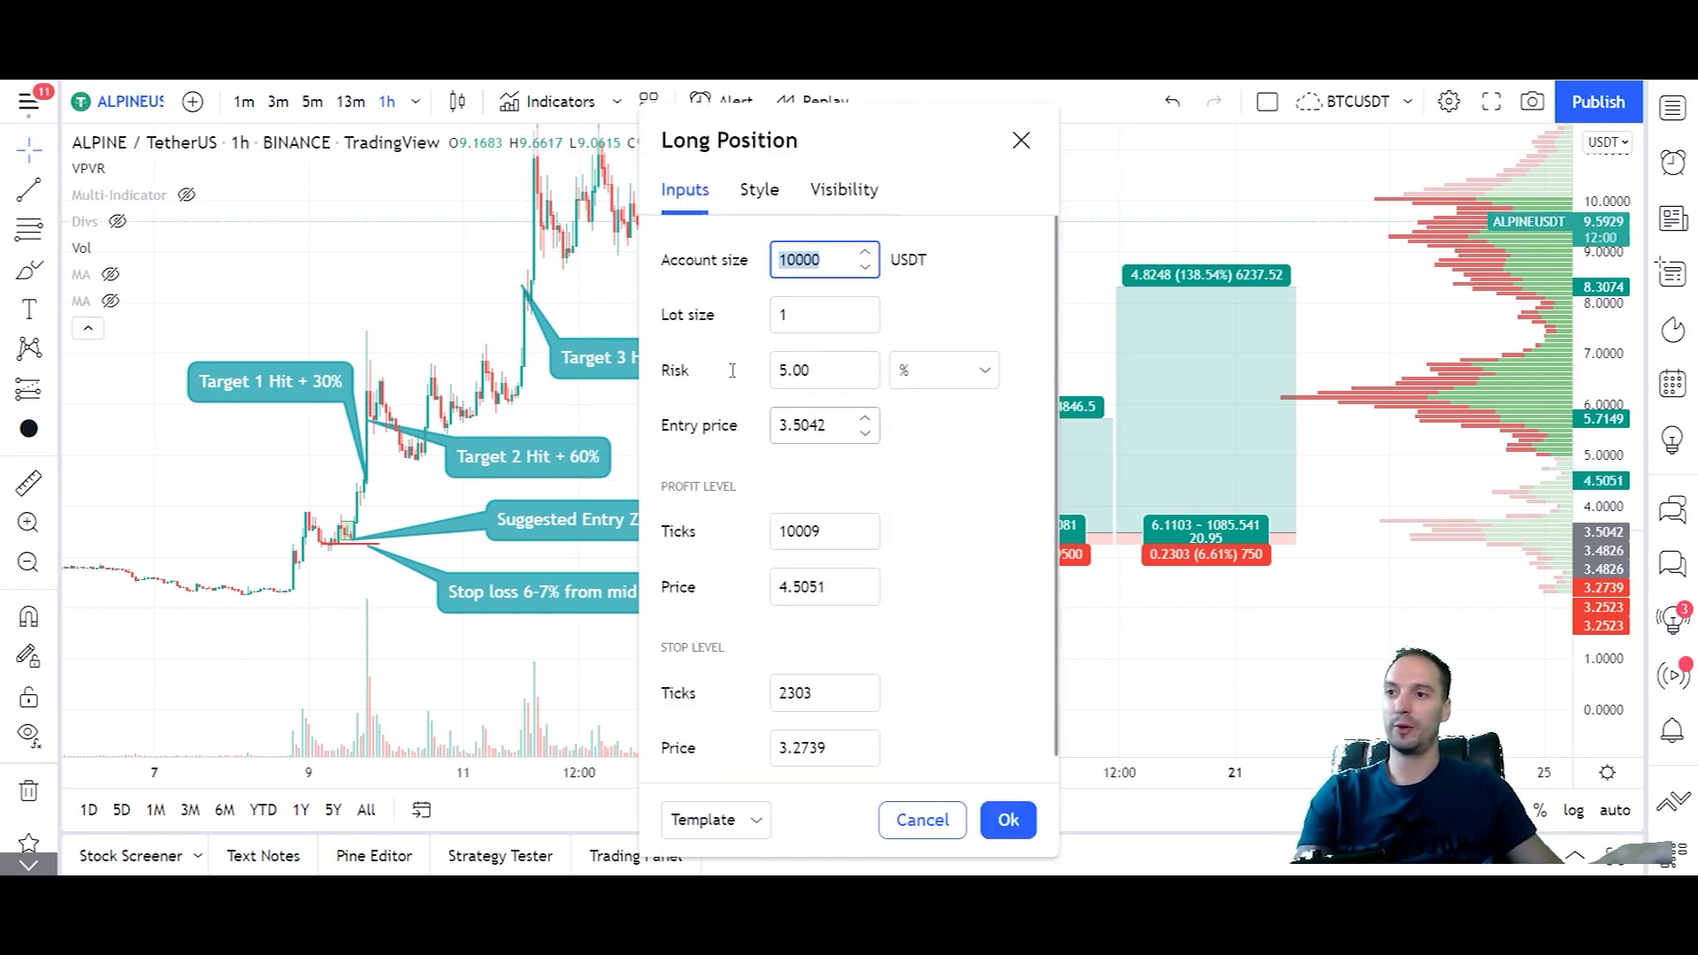
click(1009, 820)
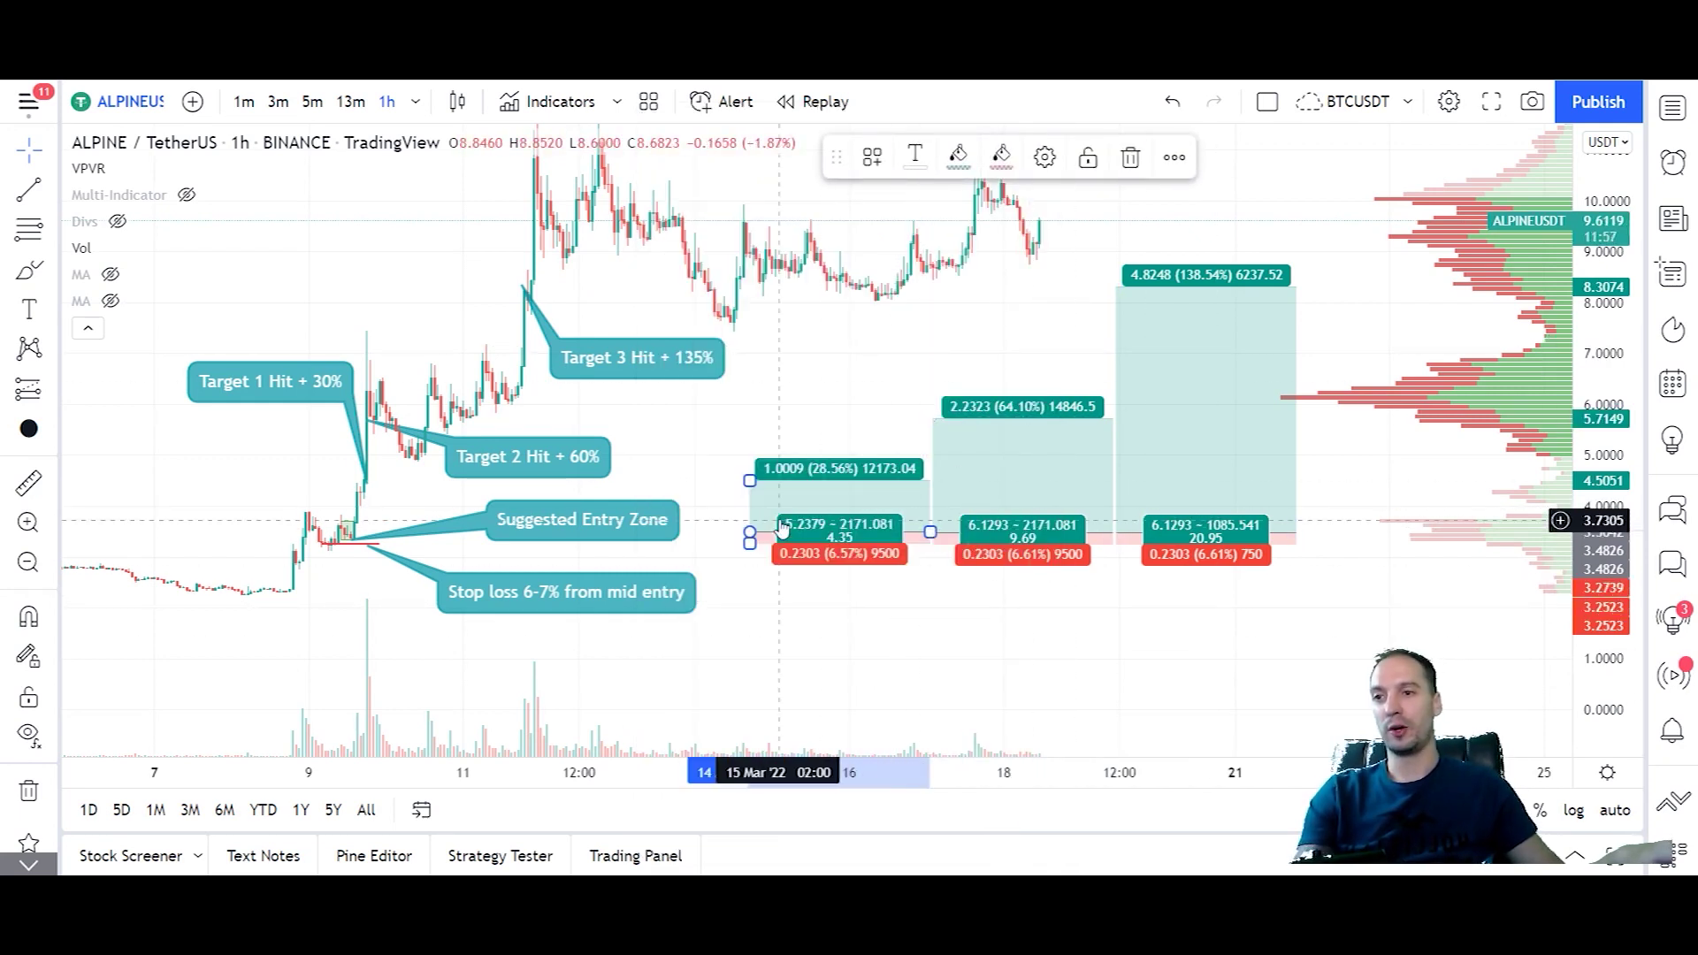
click(1185, 513)
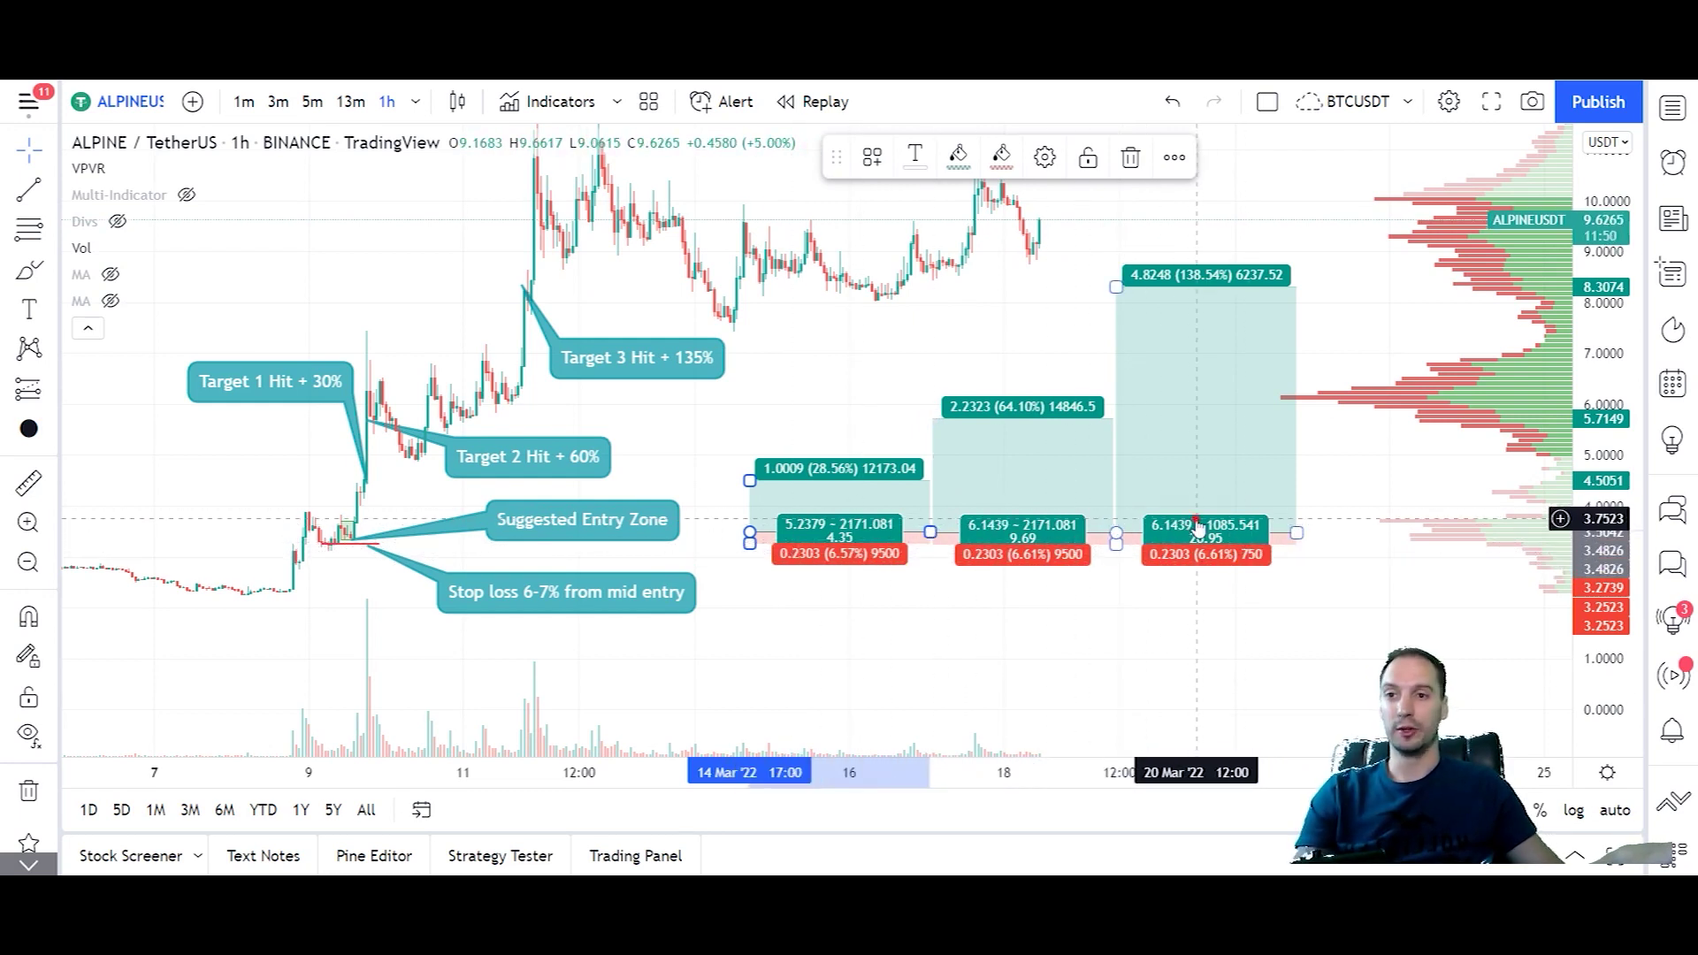
double_click(1167, 530)
click(823, 259)
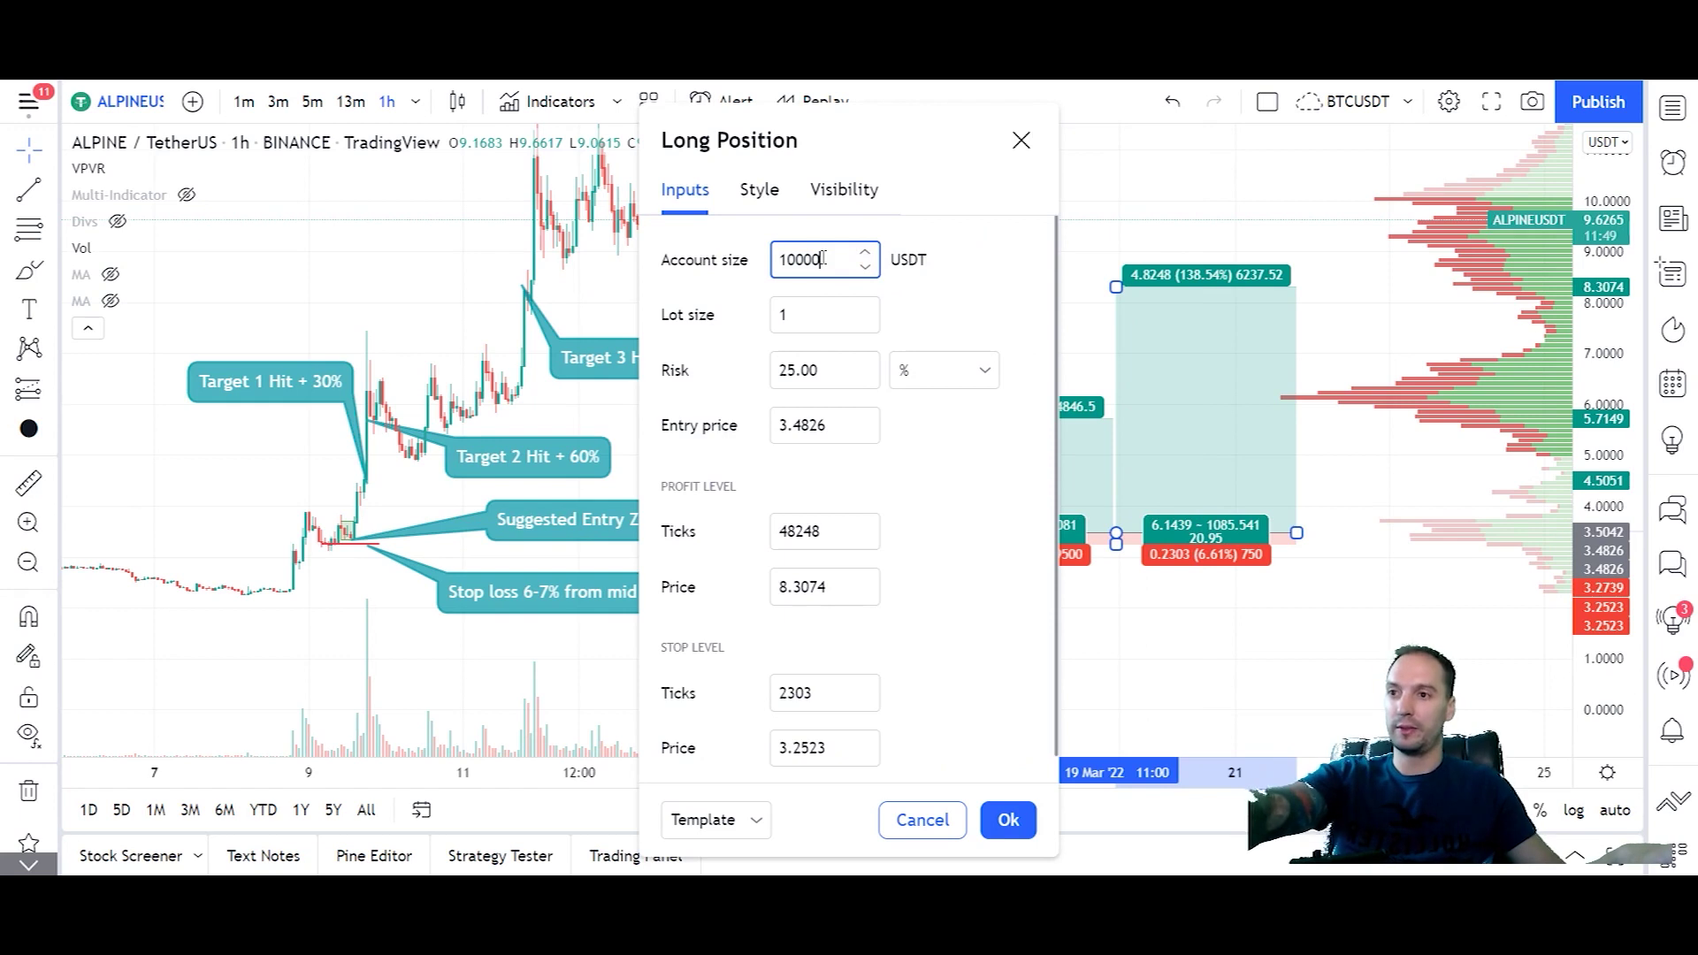
double_click(821, 370)
text(5)
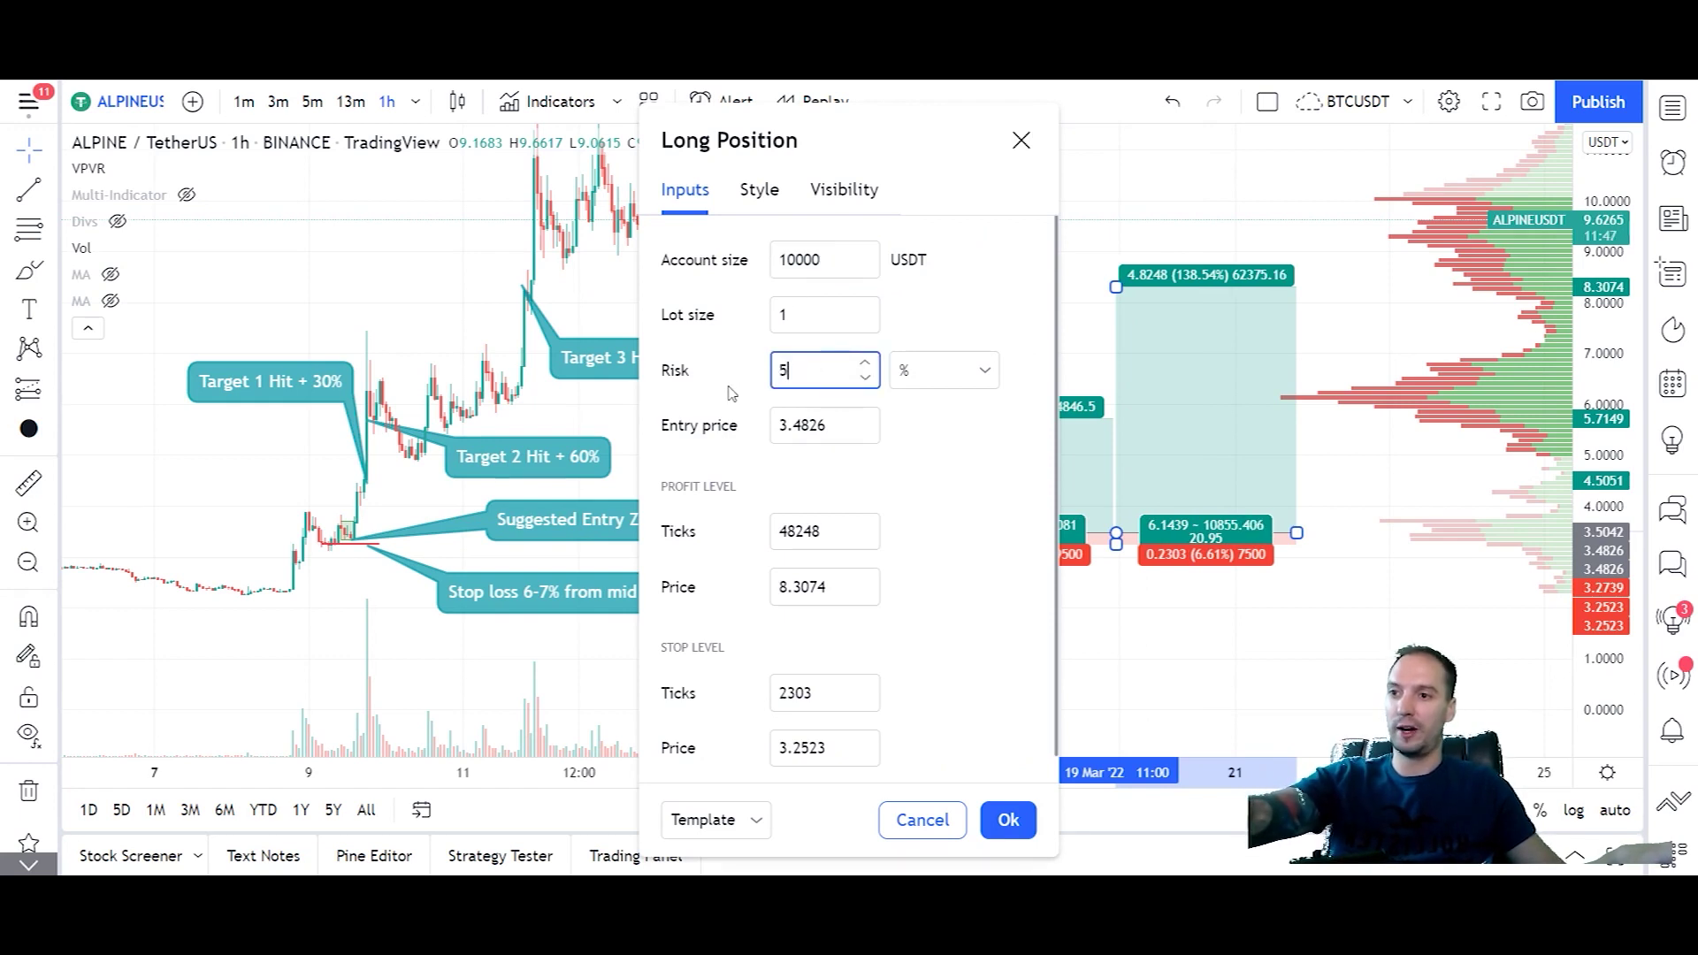
click(1006, 809)
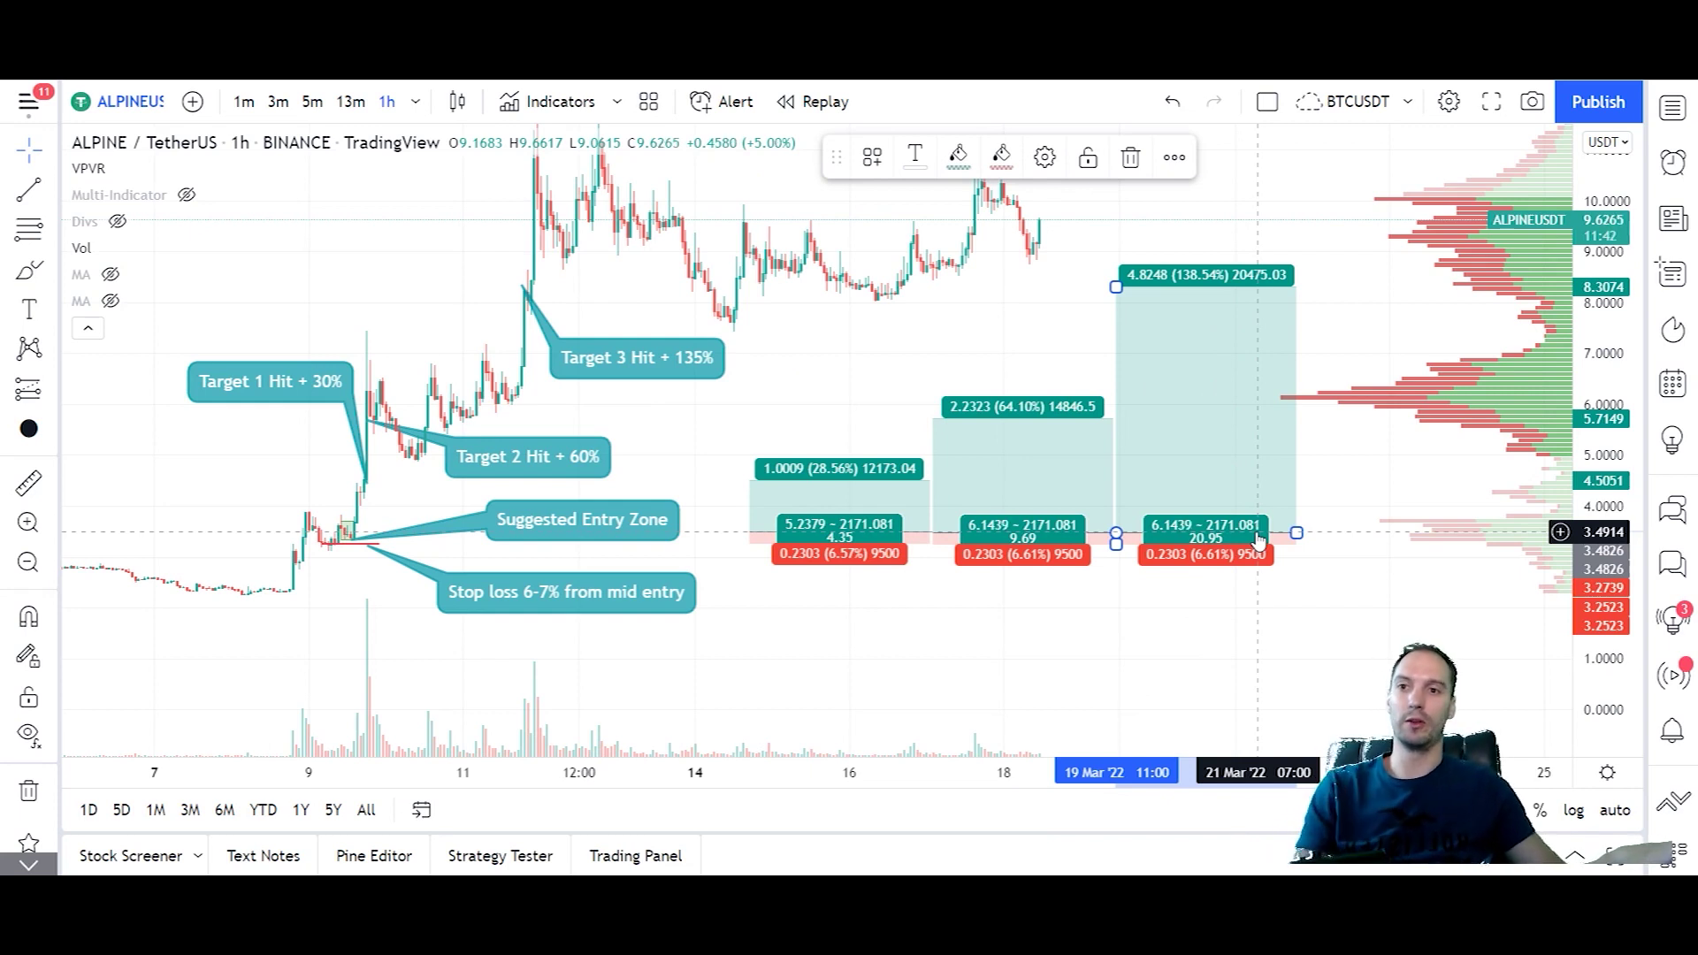
click(1362, 370)
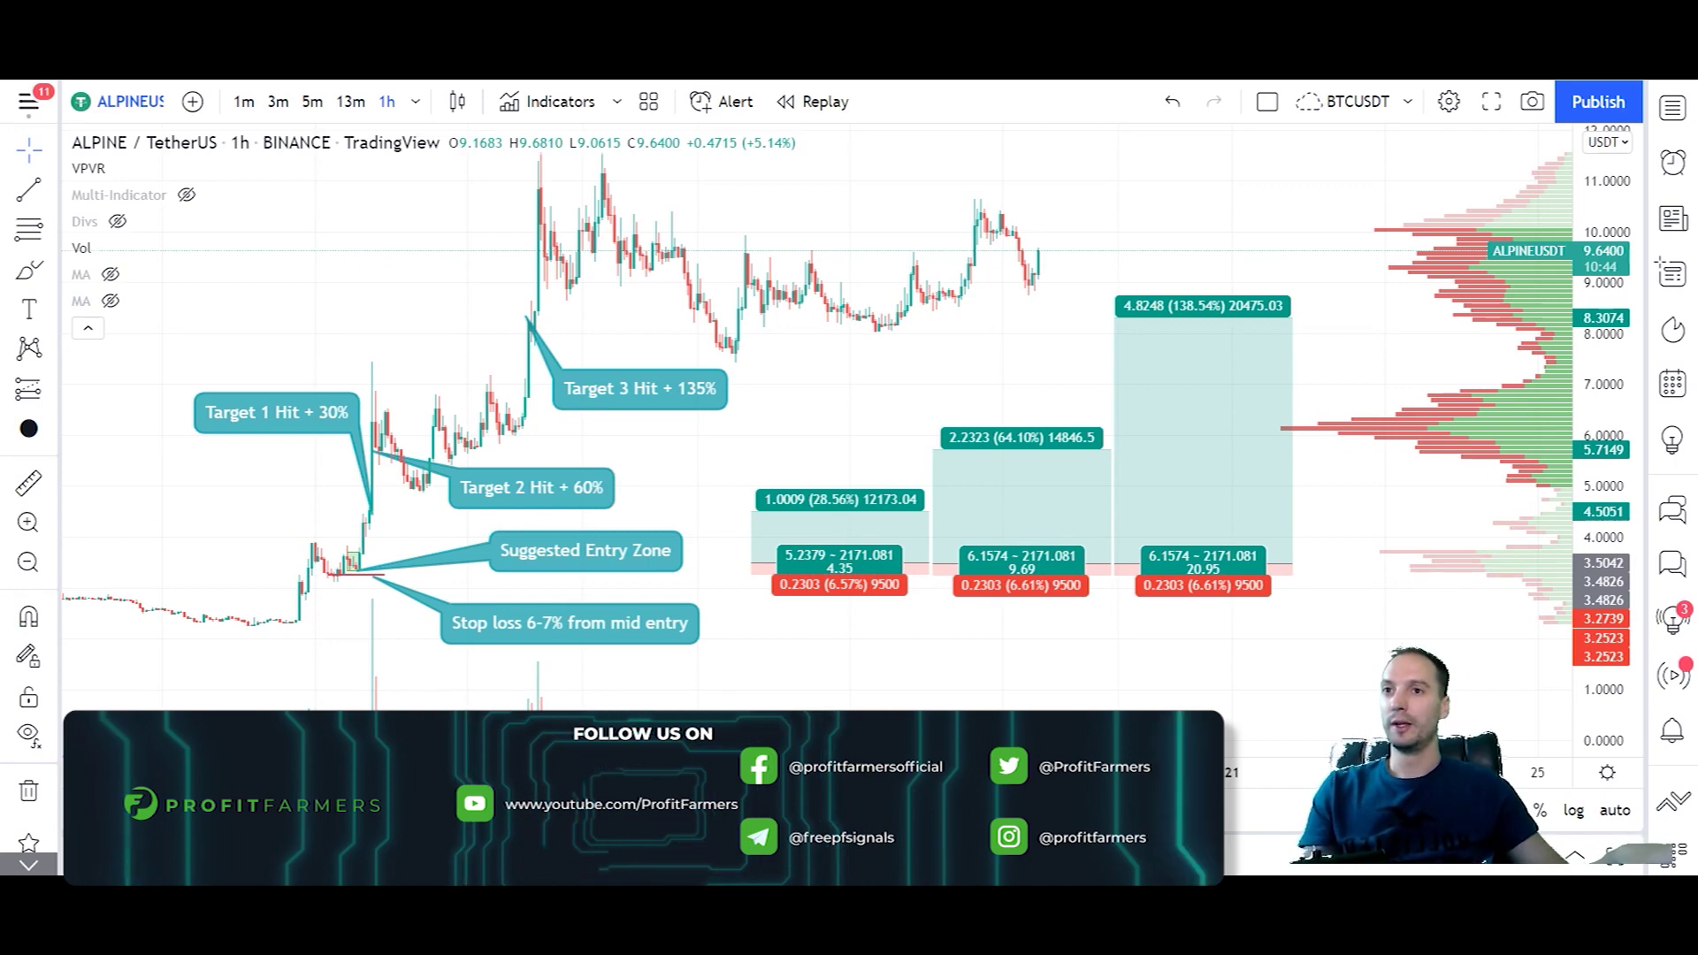
Open profitfarmers.com/results in a new tab and go to the Final Target Hit % Spread chart in the 2021 results.
key(ctrl+t)
text(profitfarmers.com/result)
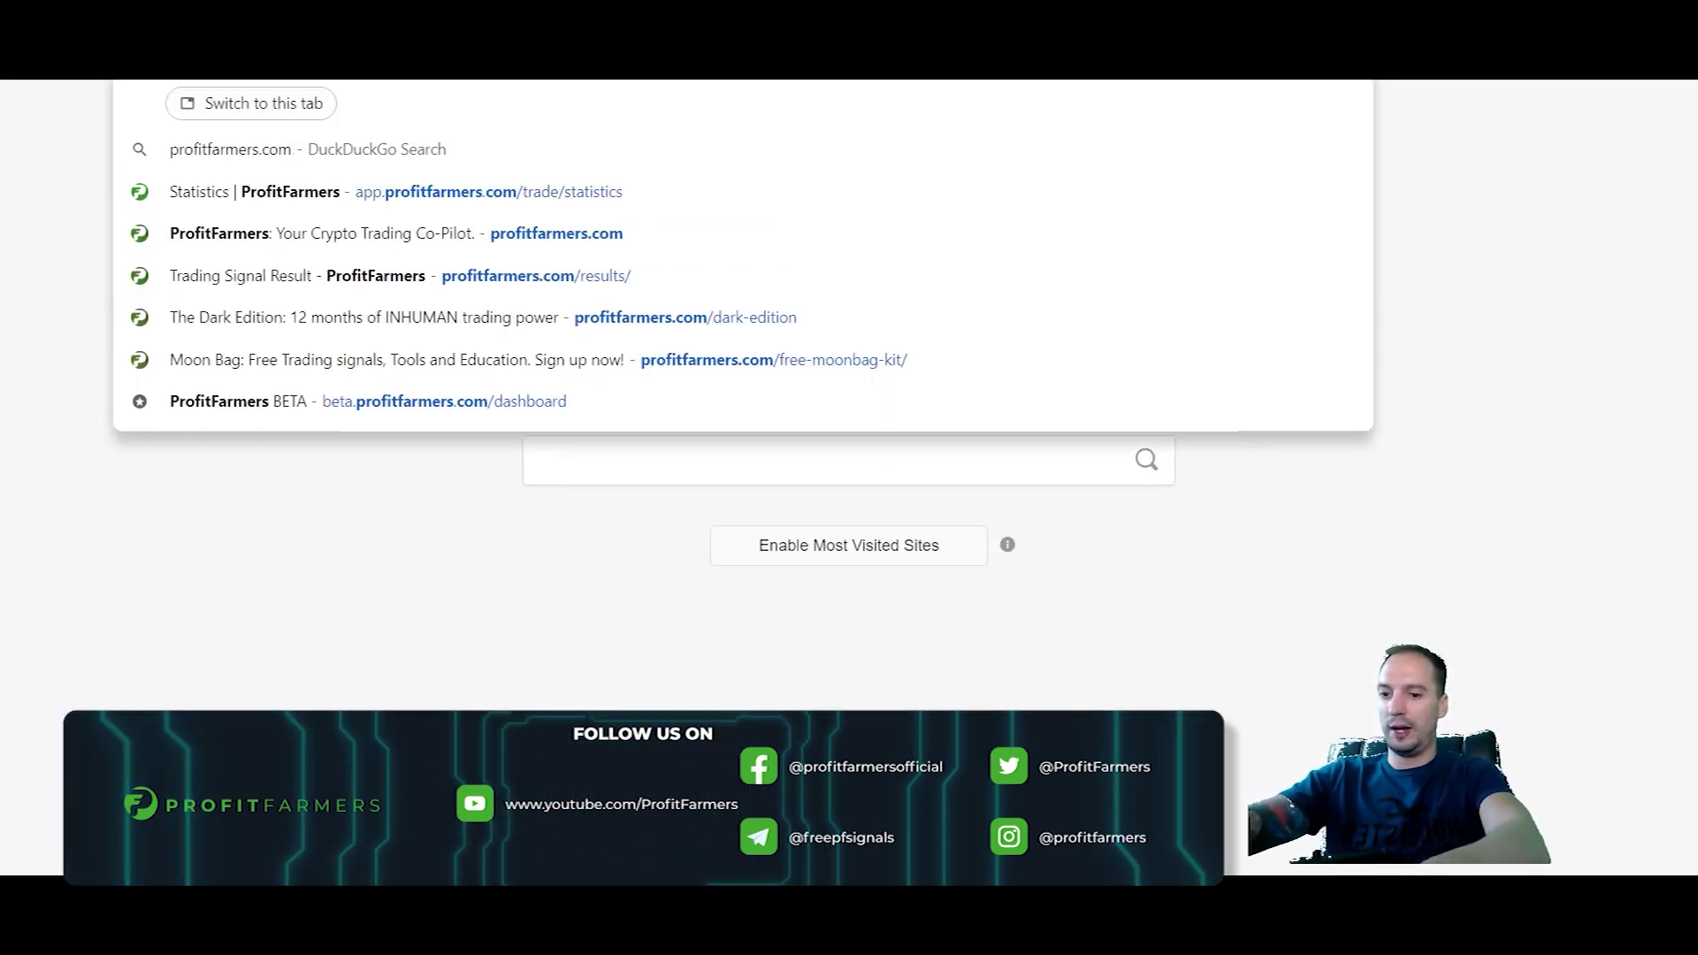
key(Down)
key(Return)
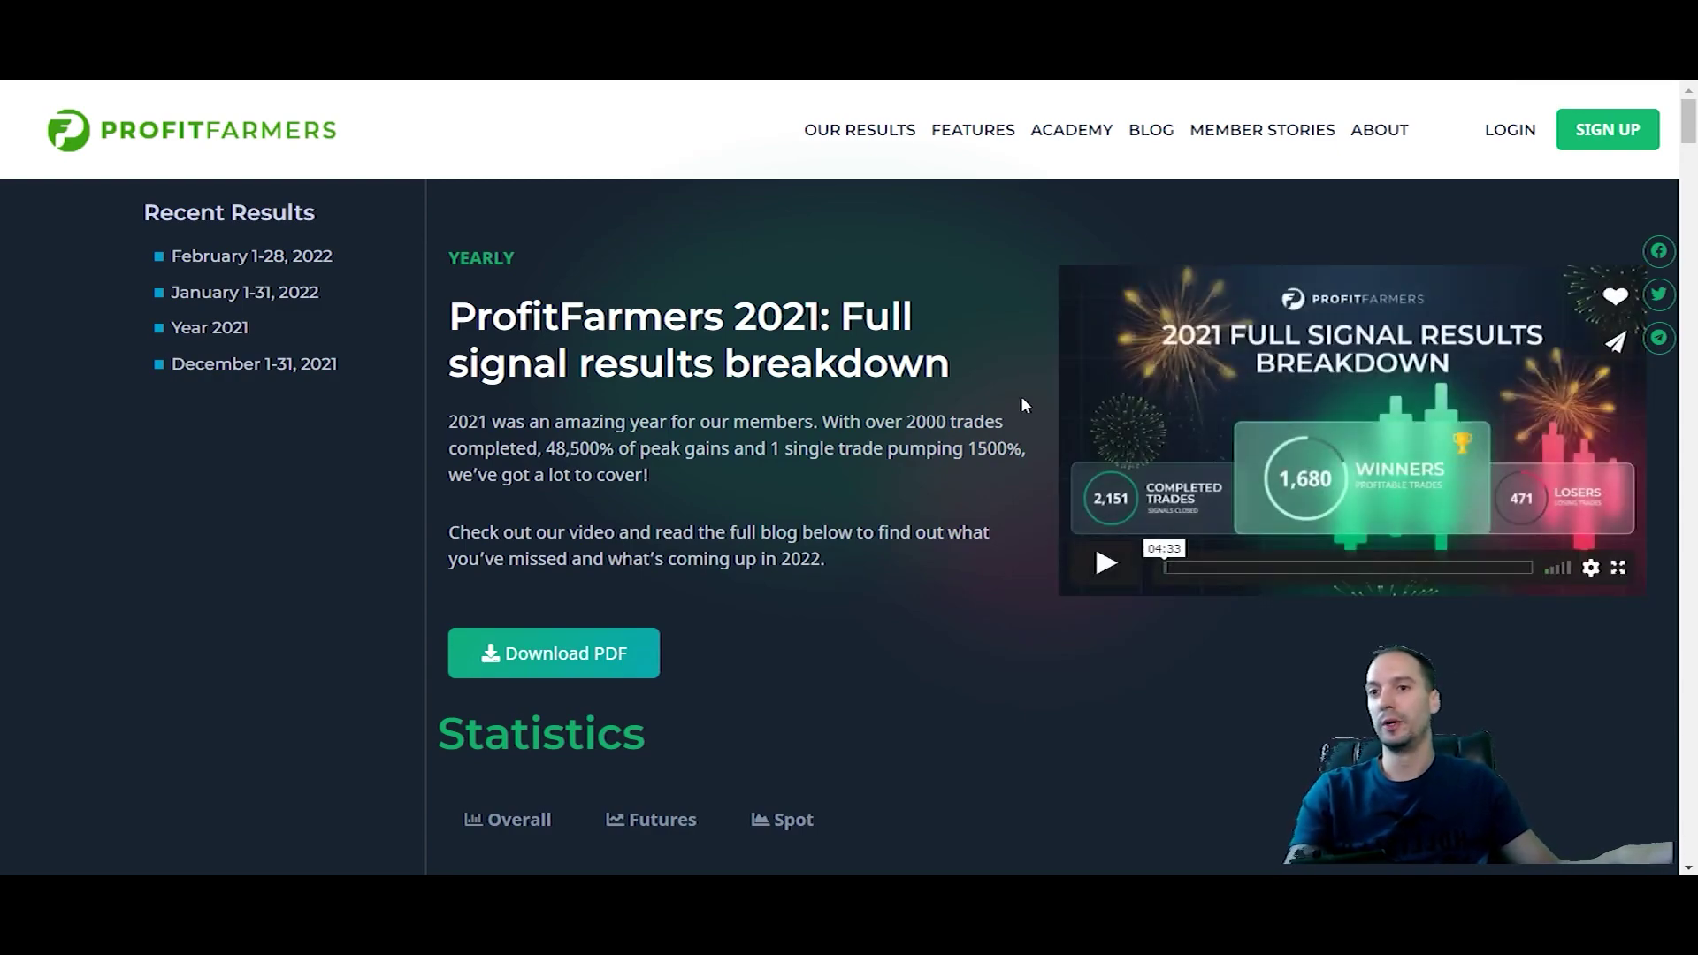
scroll(1021, 405, down, 5)
scroll(1020, 405, down, 20)
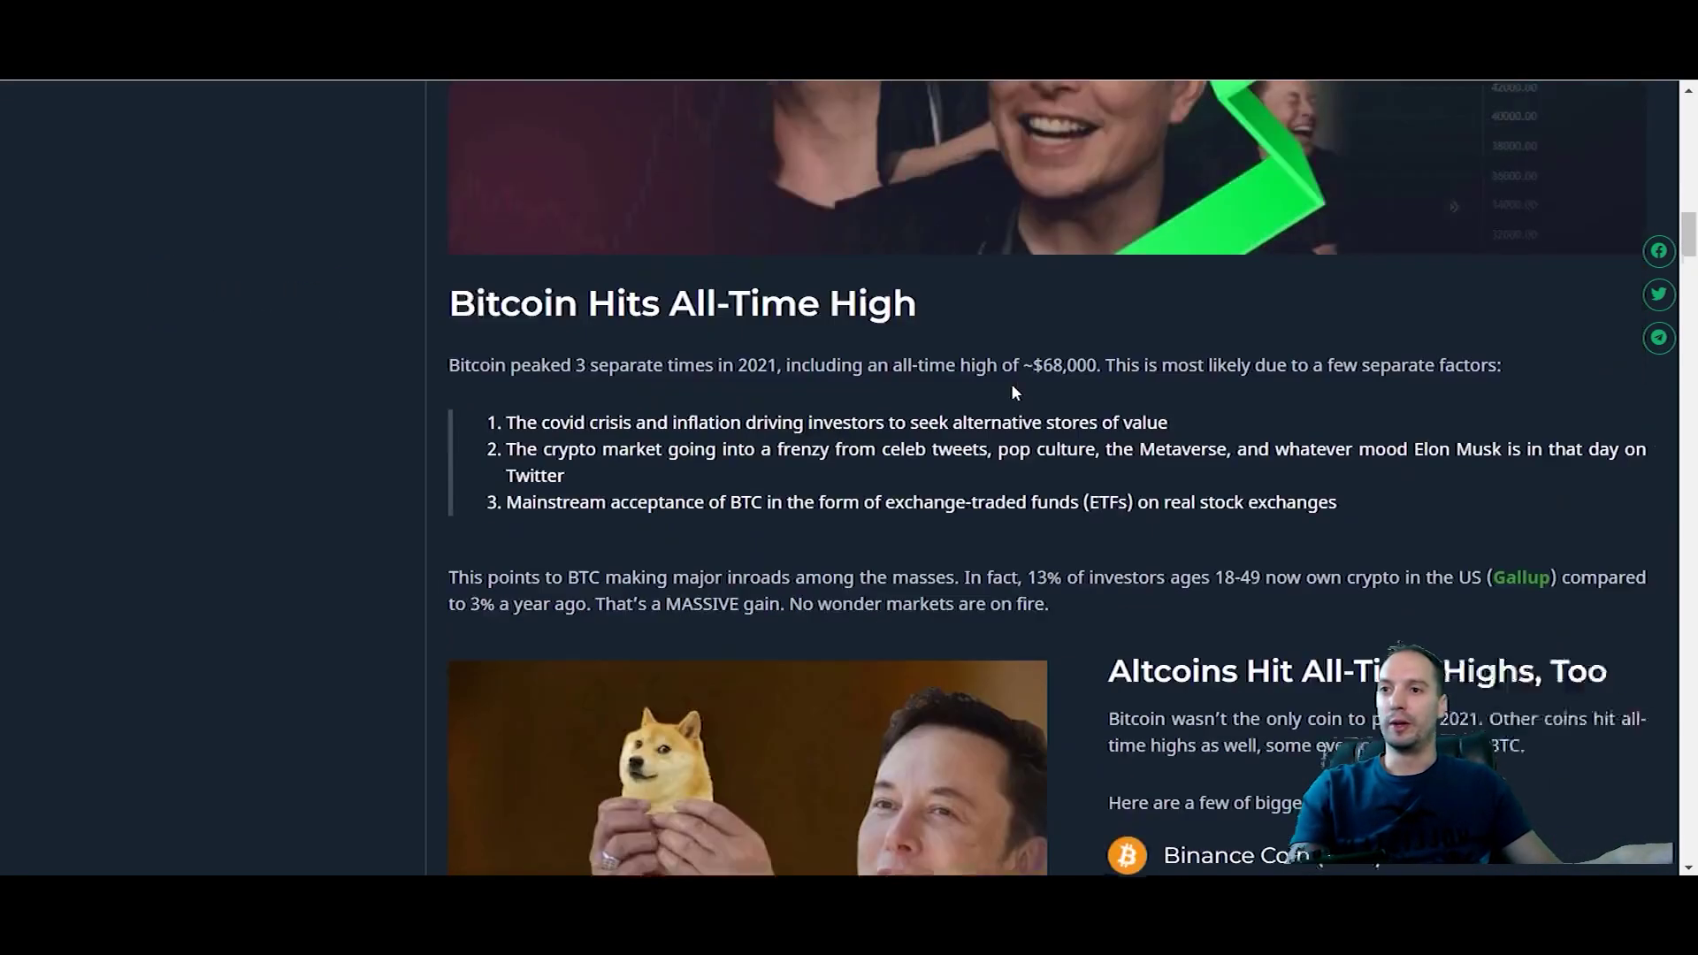
scroll(1012, 394, down, 20)
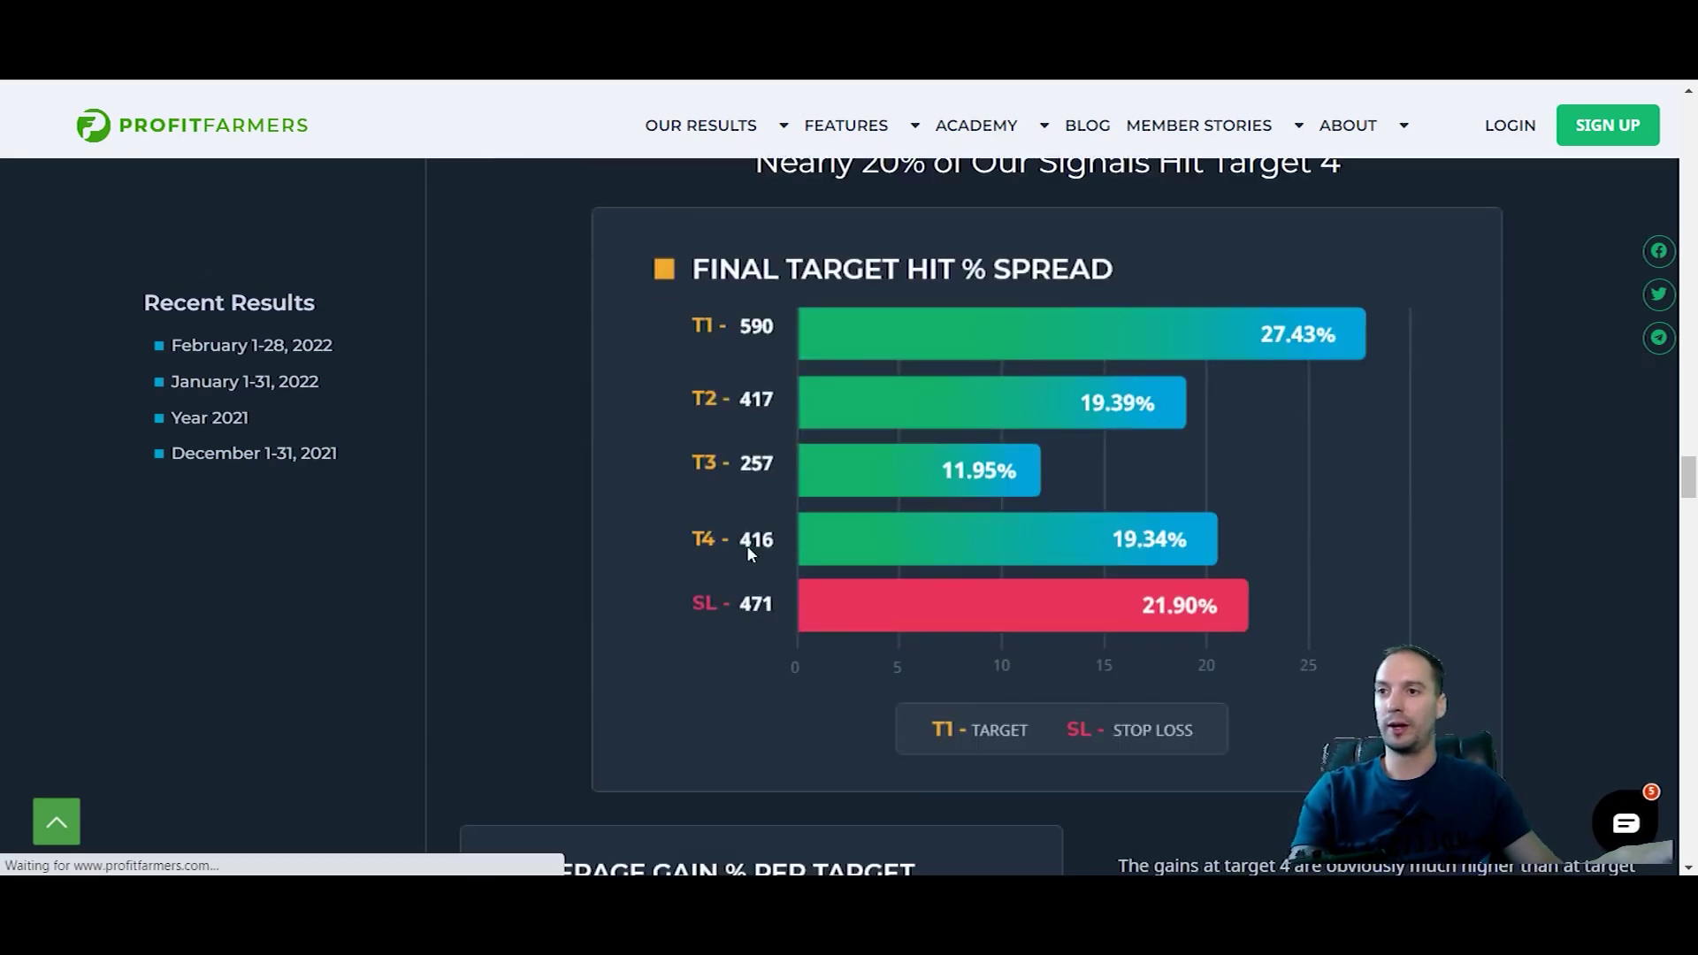
Examine the 2021 target hit spread, average gain per target and average entry depth charts, and skim the feature upgrades.
scroll(952, 329, down, 1)
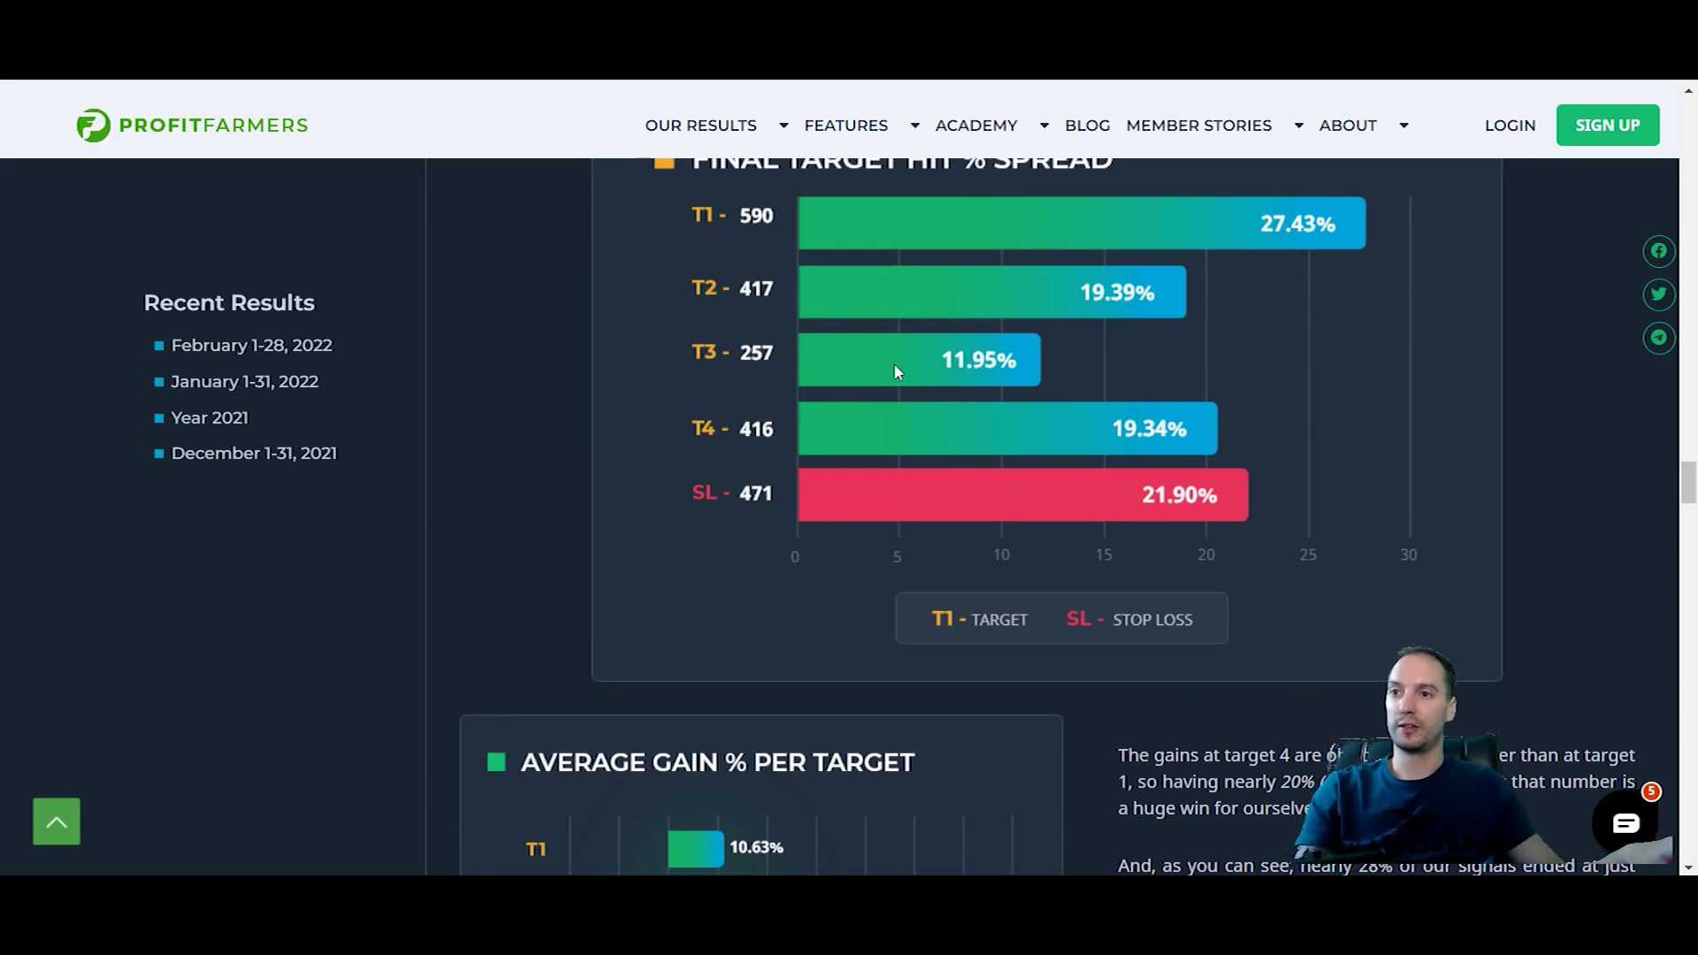
scroll(899, 297, down, 1)
scroll(899, 284, up, 2)
scroll(899, 297, down, 4)
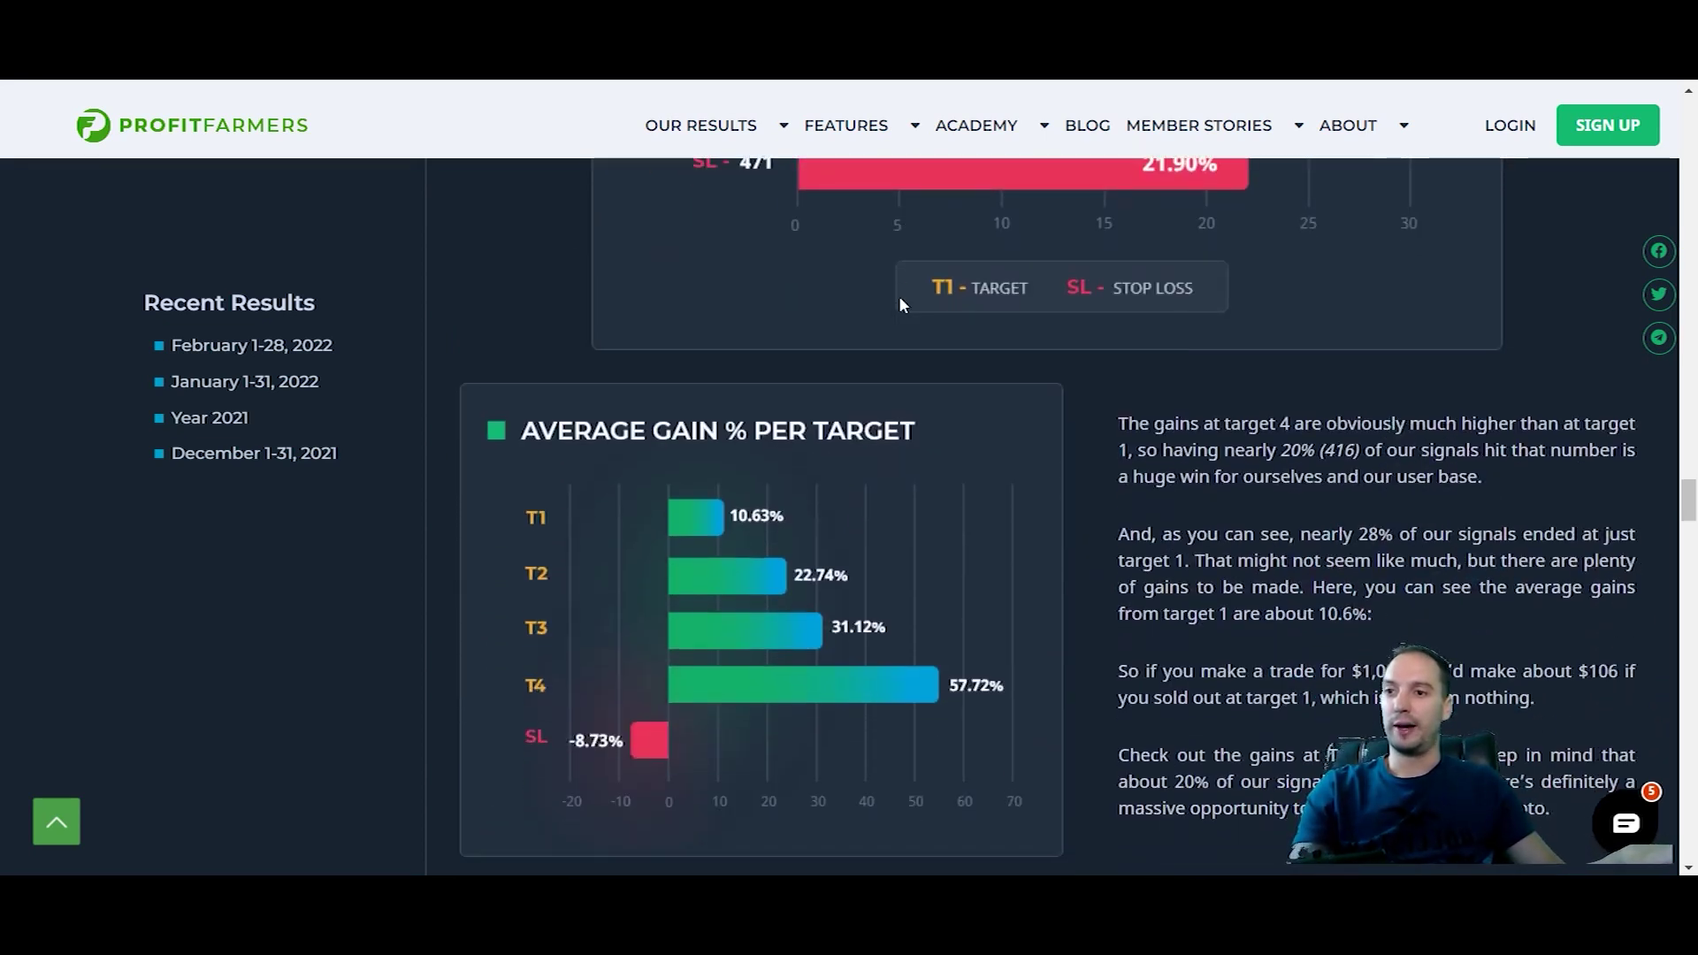
scroll(900, 301, down, 10)
scroll(901, 305, down, 7)
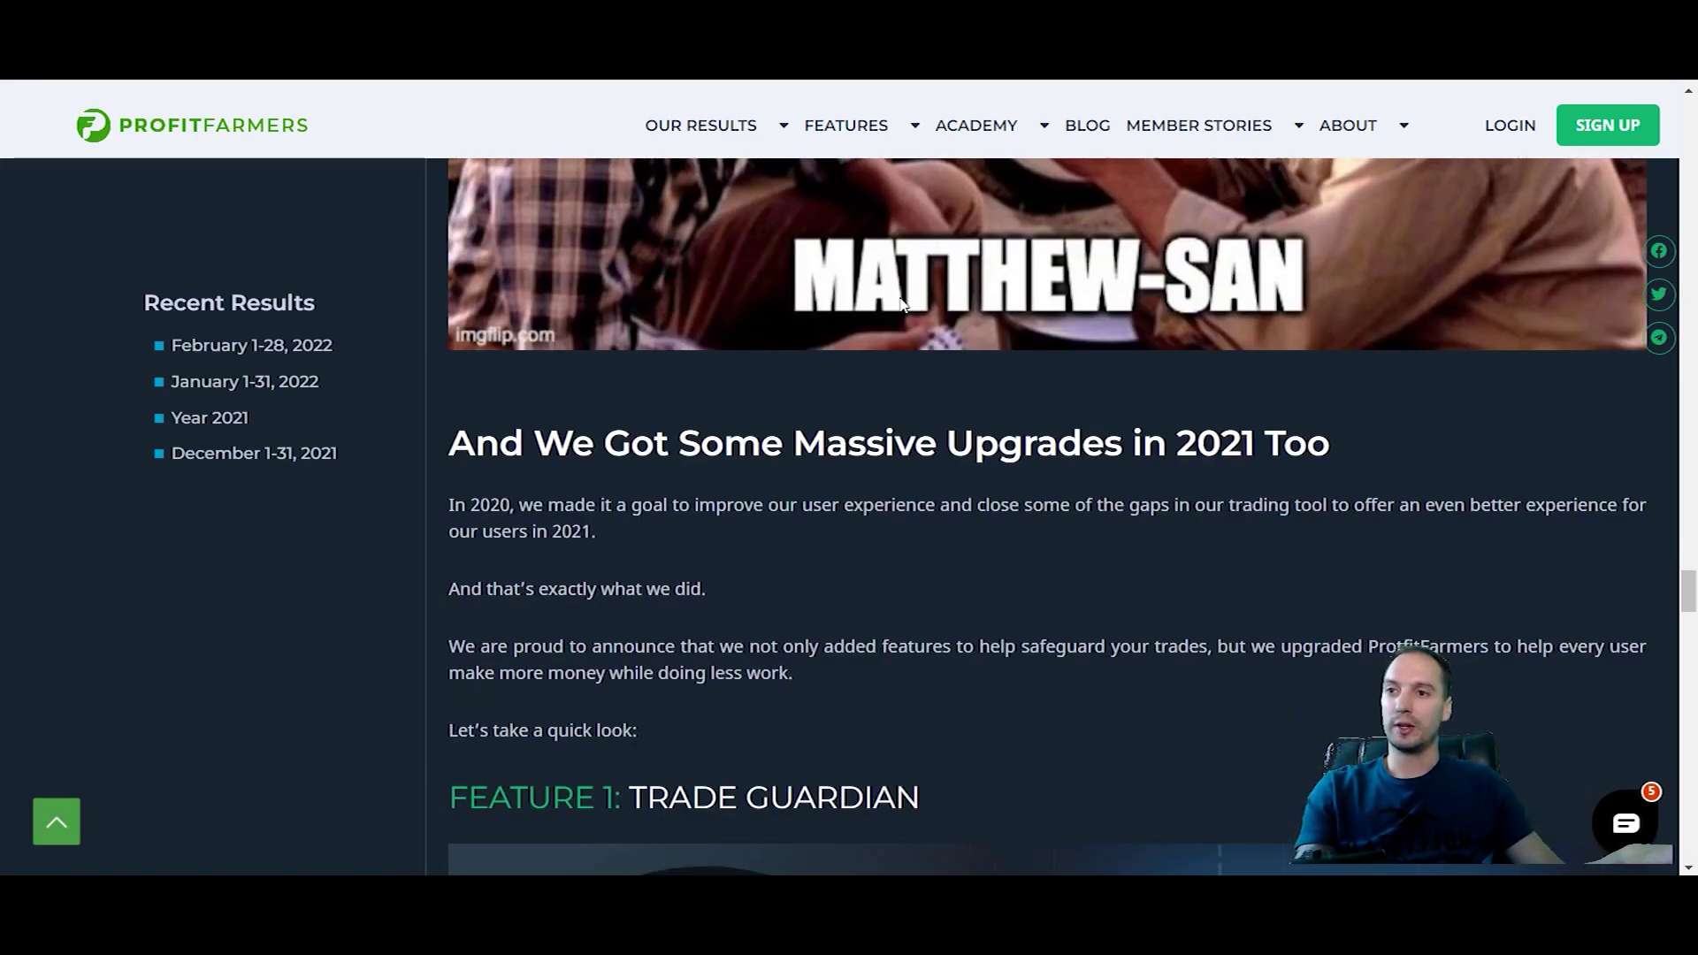
scroll(898, 305, down, 6)
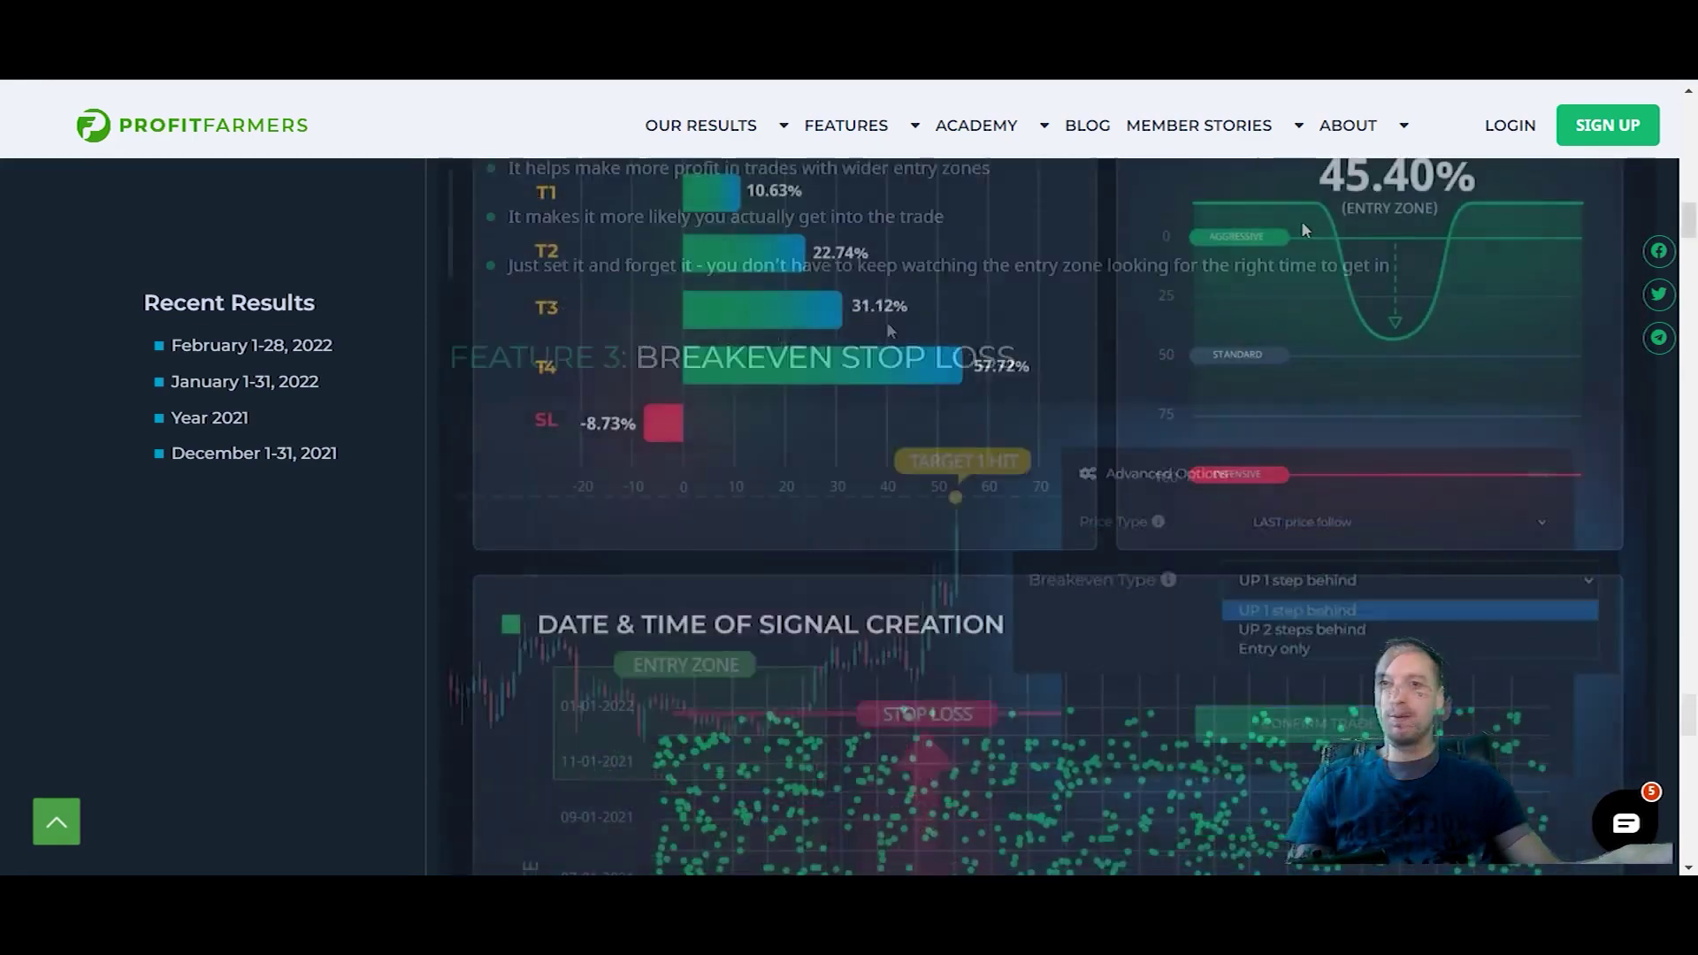
scroll(1273, 347, down, 1)
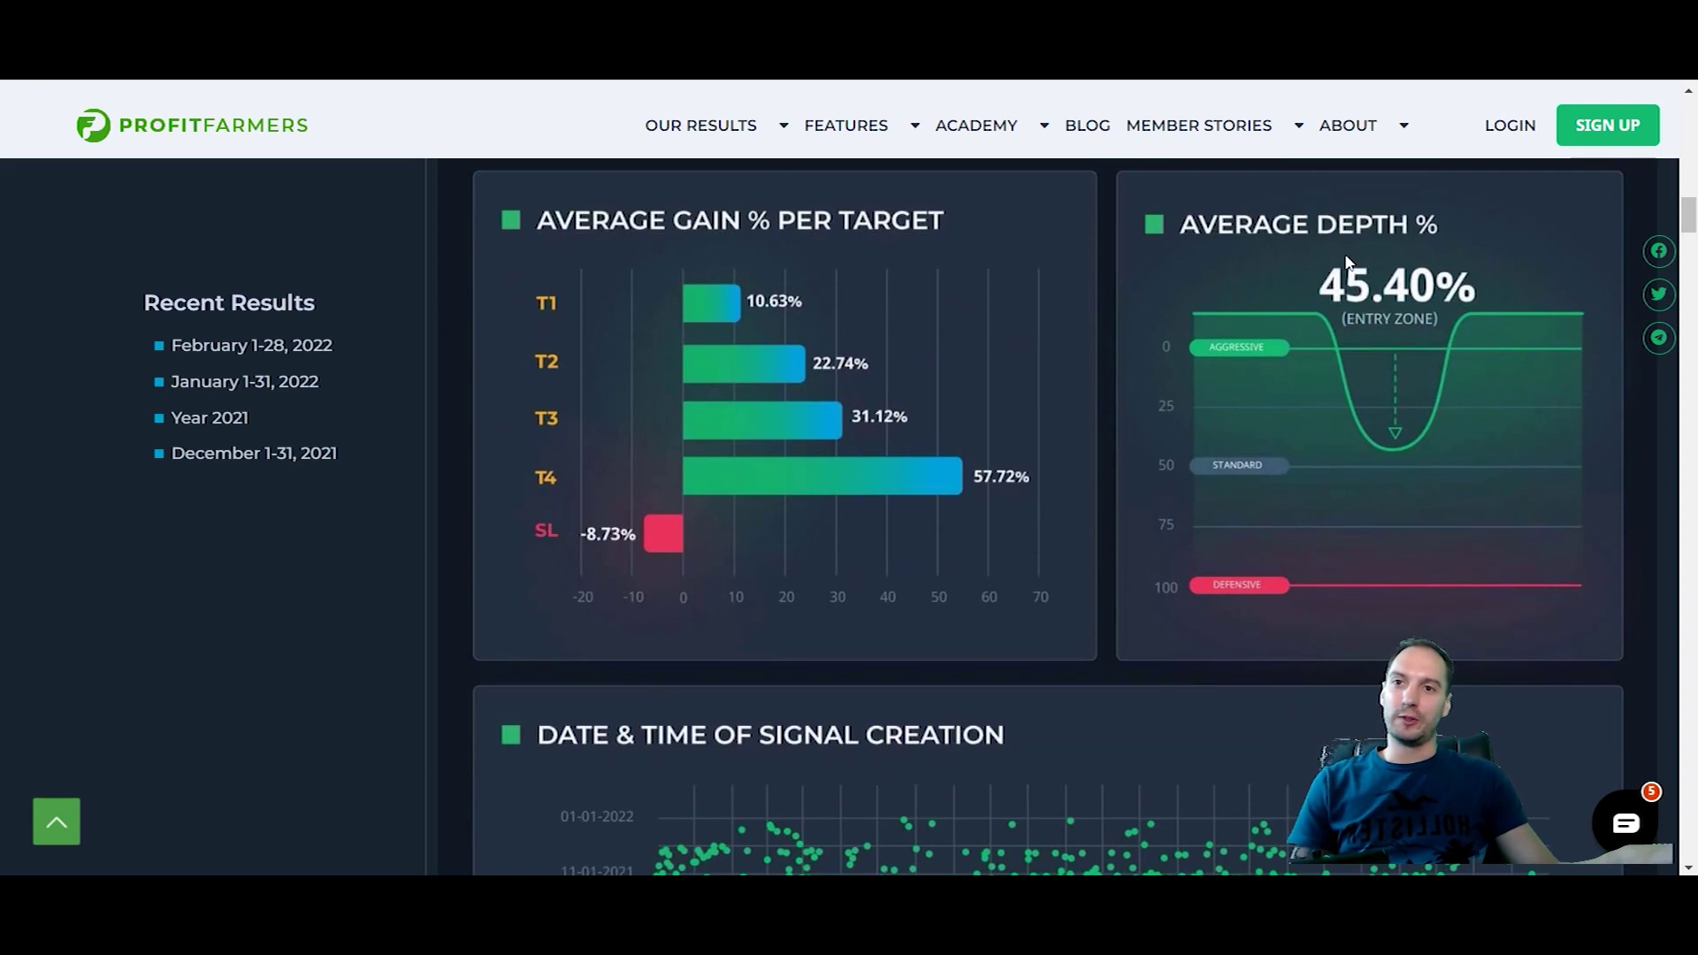
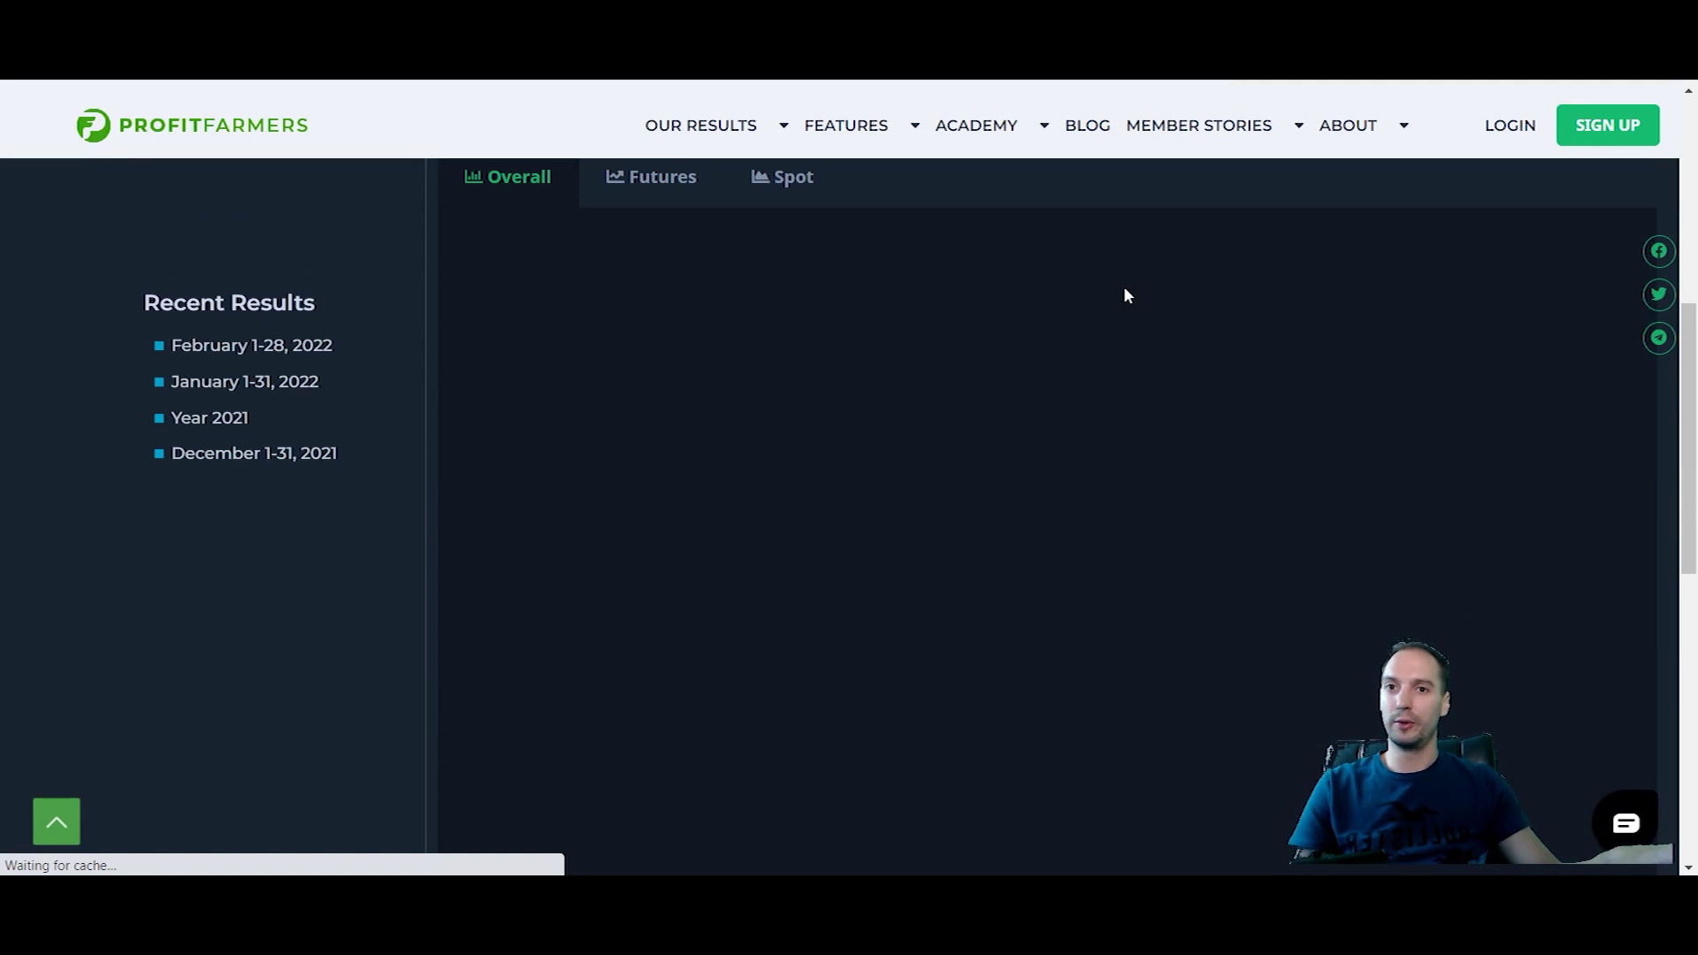
Look through the overall statistics of another results report on the ProfitFarmers site.
scroll(1110, 292, down, 10)
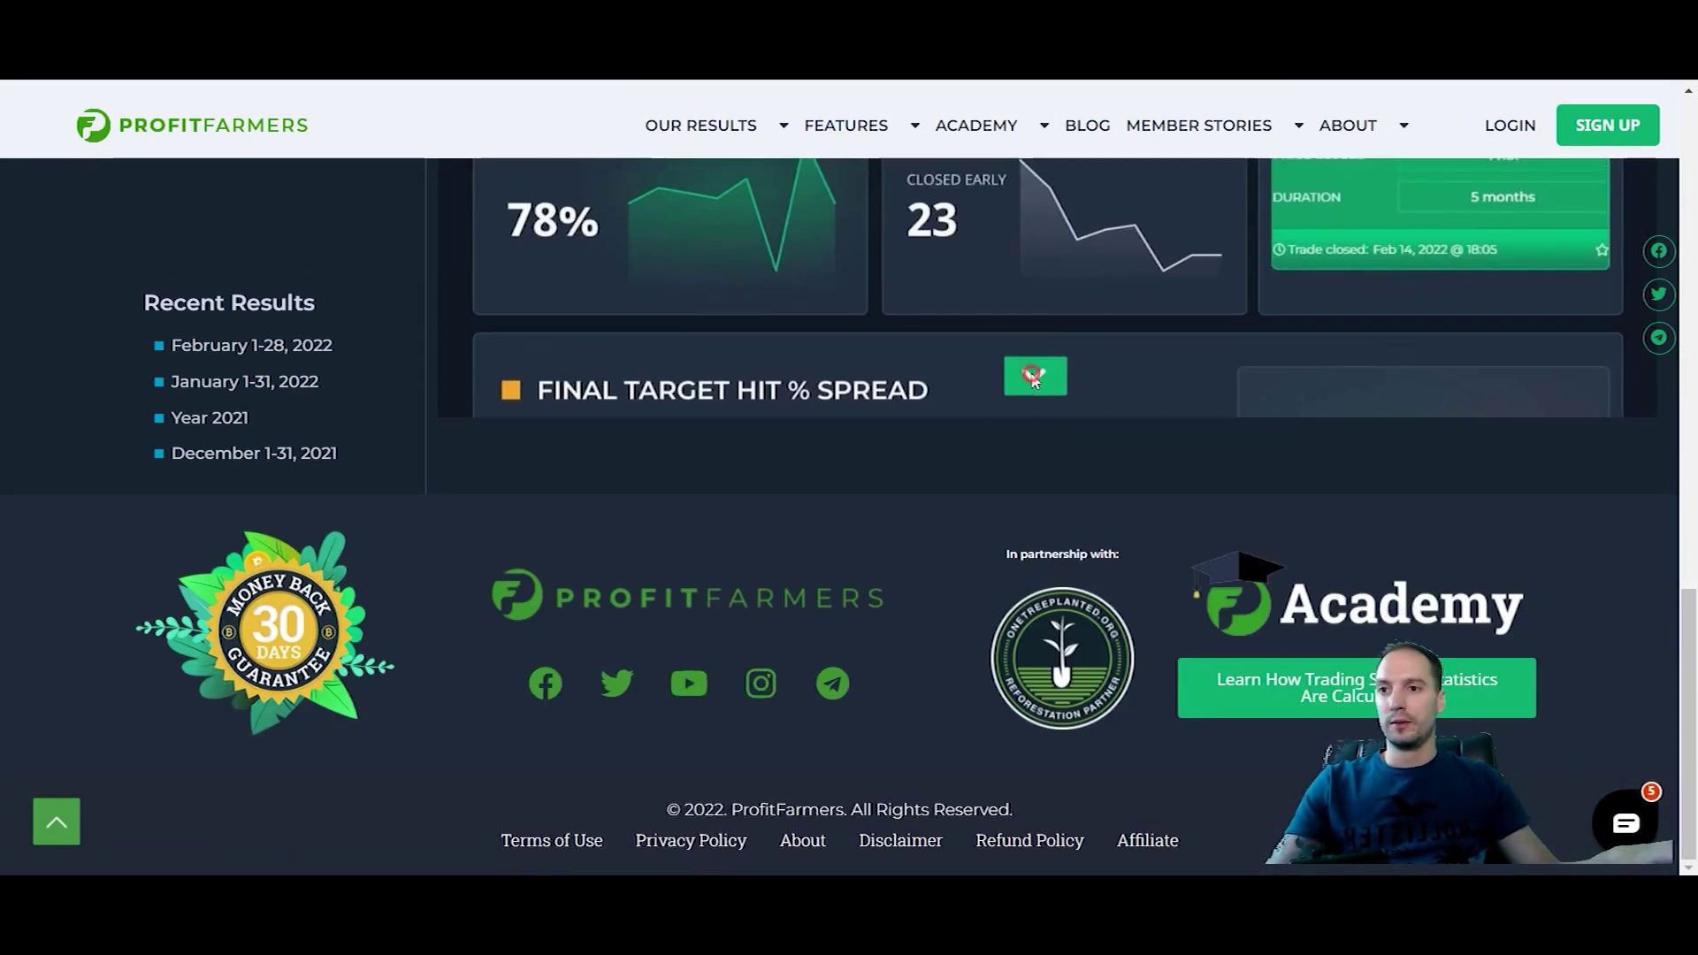
scroll(1140, 381, down, 8)
scroll(1139, 373, up, 2)
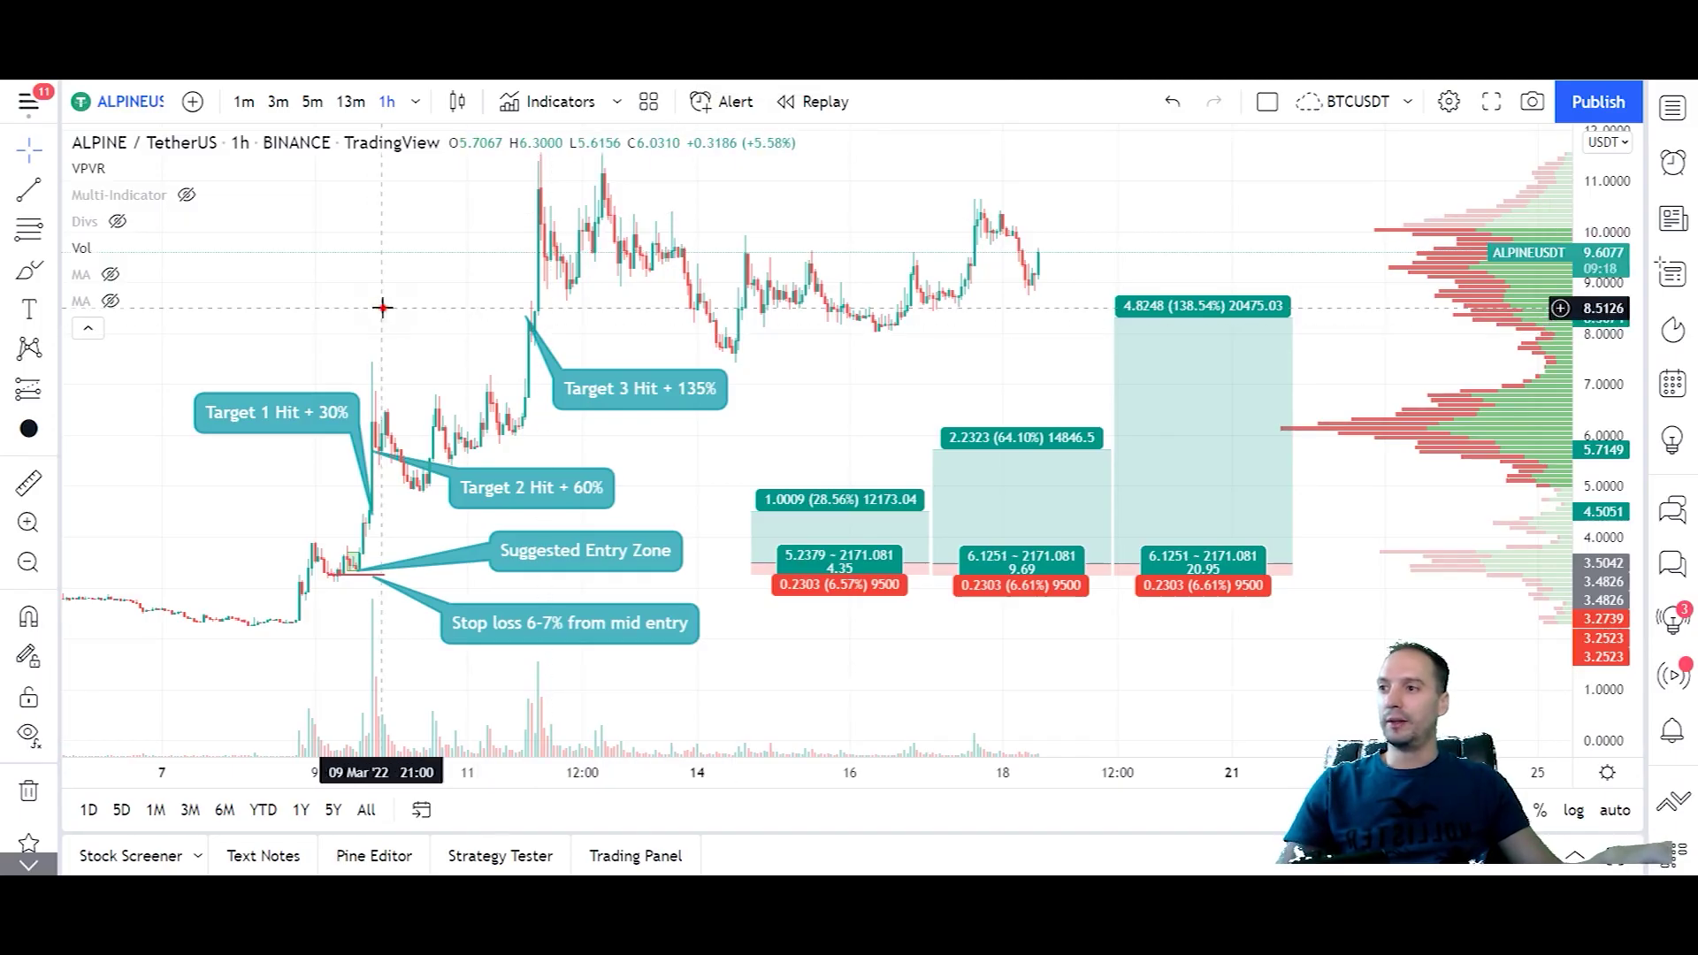
Back on the ALPINE/USDT chart, draw a rectangle ahead of the latest candles, spanning about 9.2 to 7.0, as an entry zone.
drag(378, 304, 531, 217)
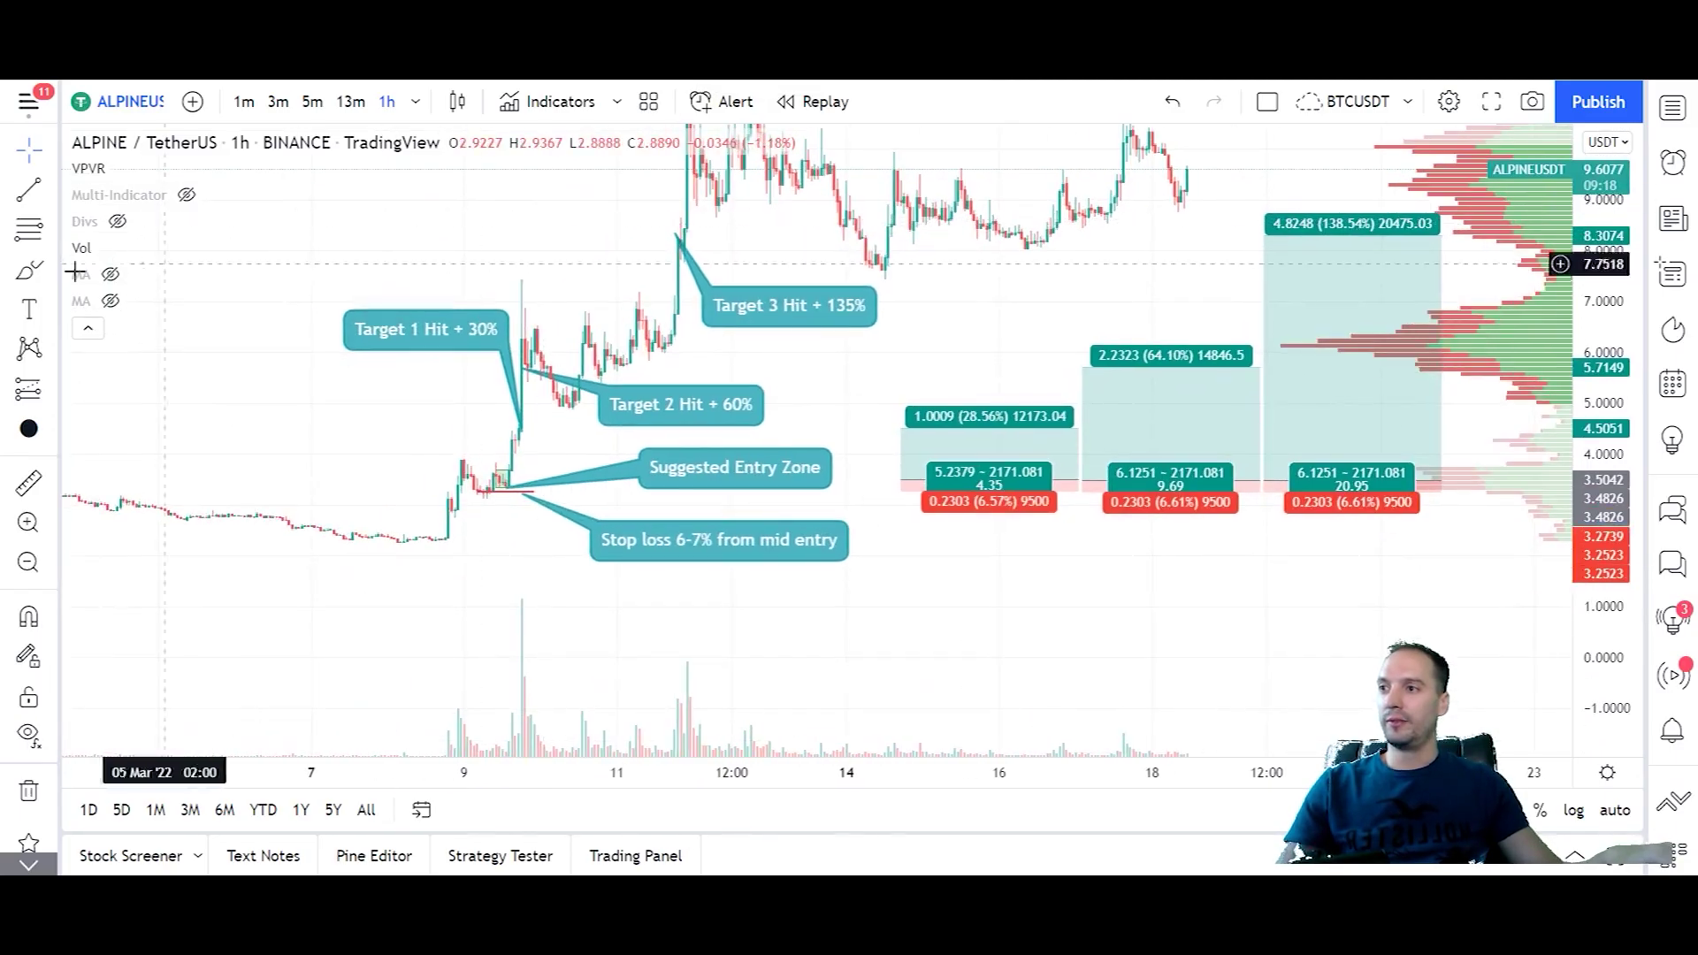
click(40, 279)
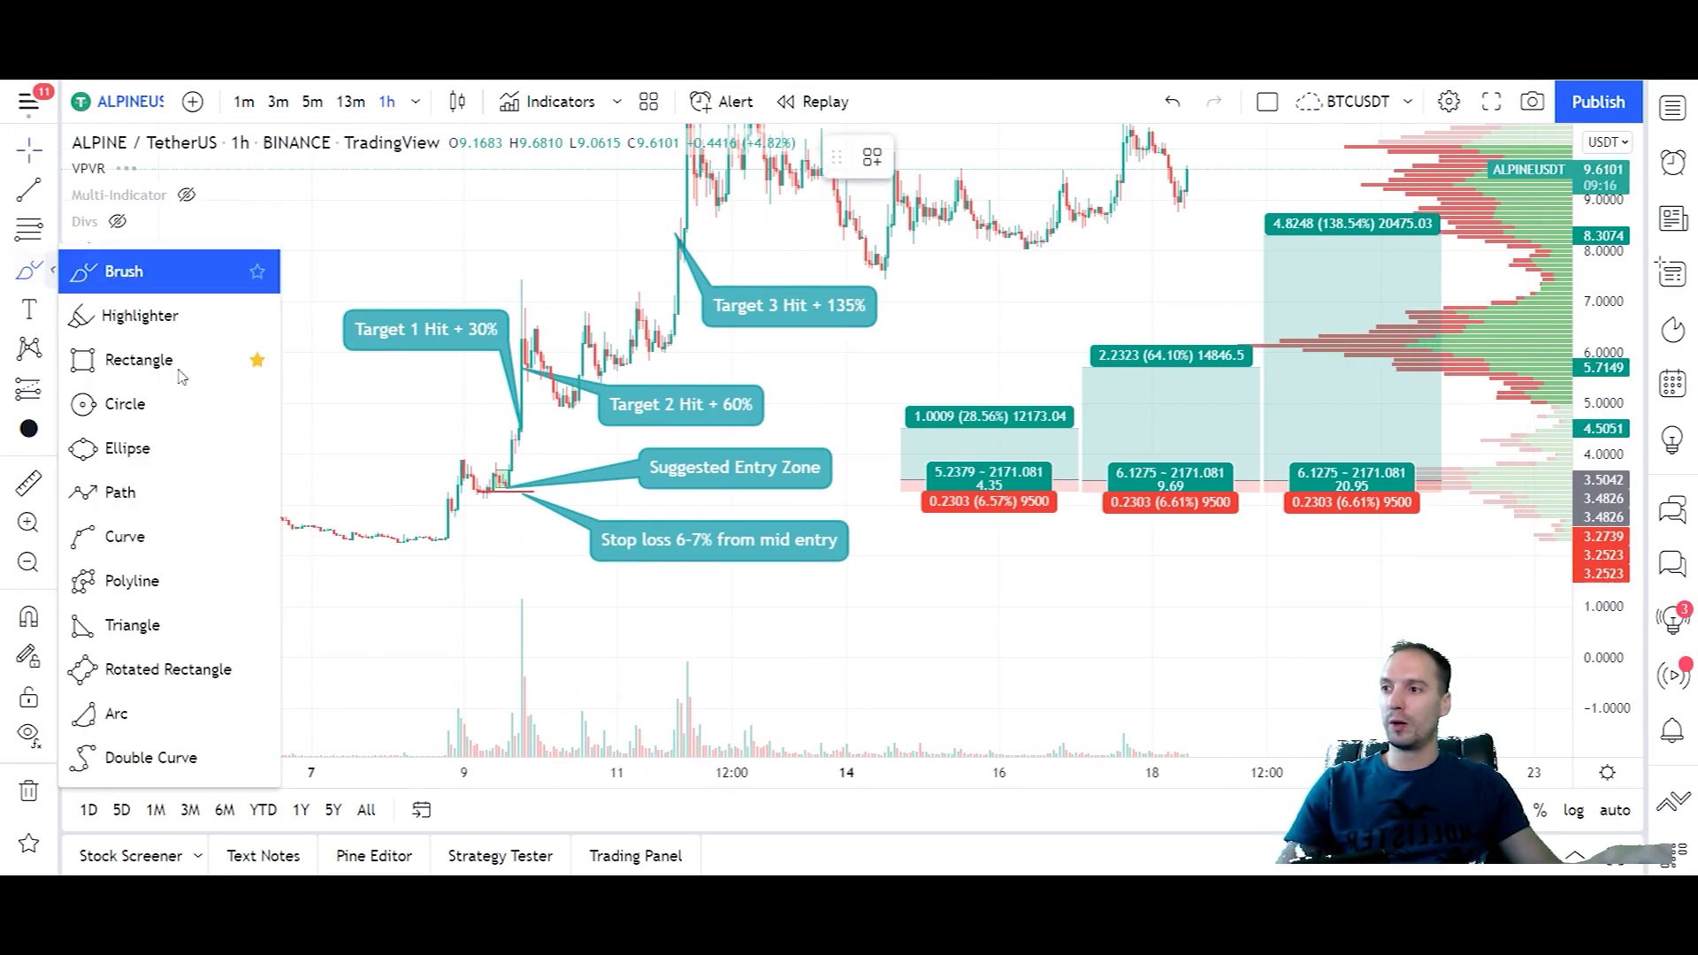
click(133, 358)
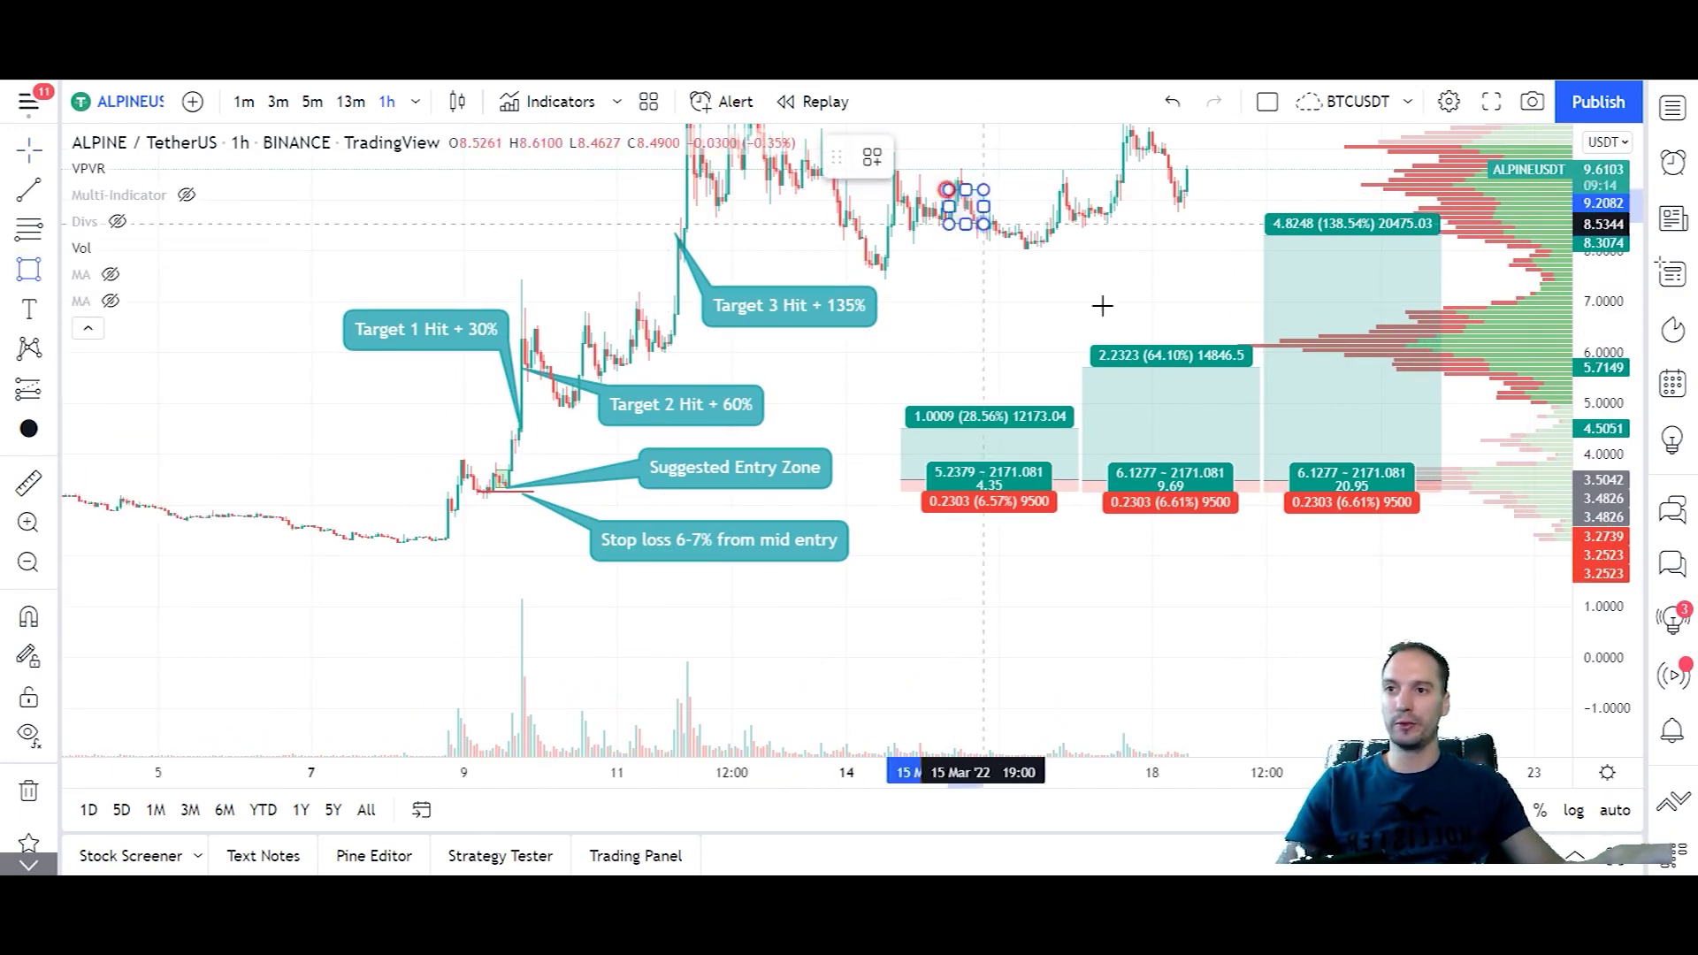
drag(949, 189, 1205, 303)
drag(1123, 191, 1099, 306)
click(1079, 253)
Brush a projected price path from the latest candle that dips into the rectangle to about 8 and rises to about 11.5.
click(52, 190)
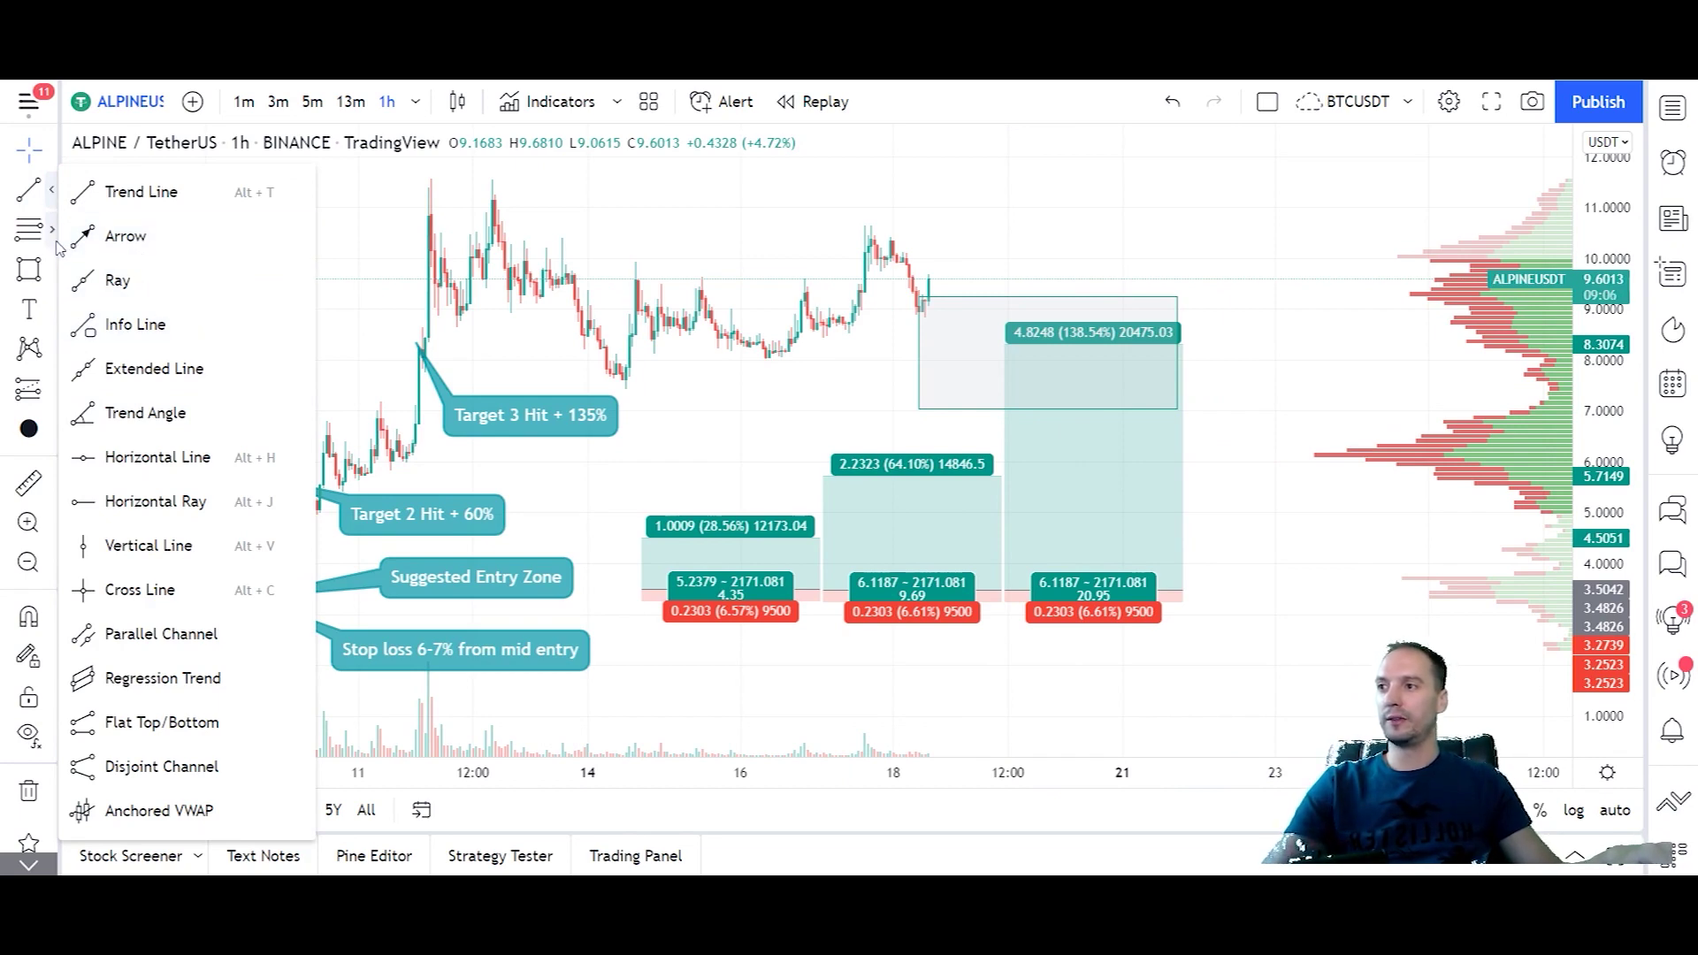
click(52, 230)
click(52, 272)
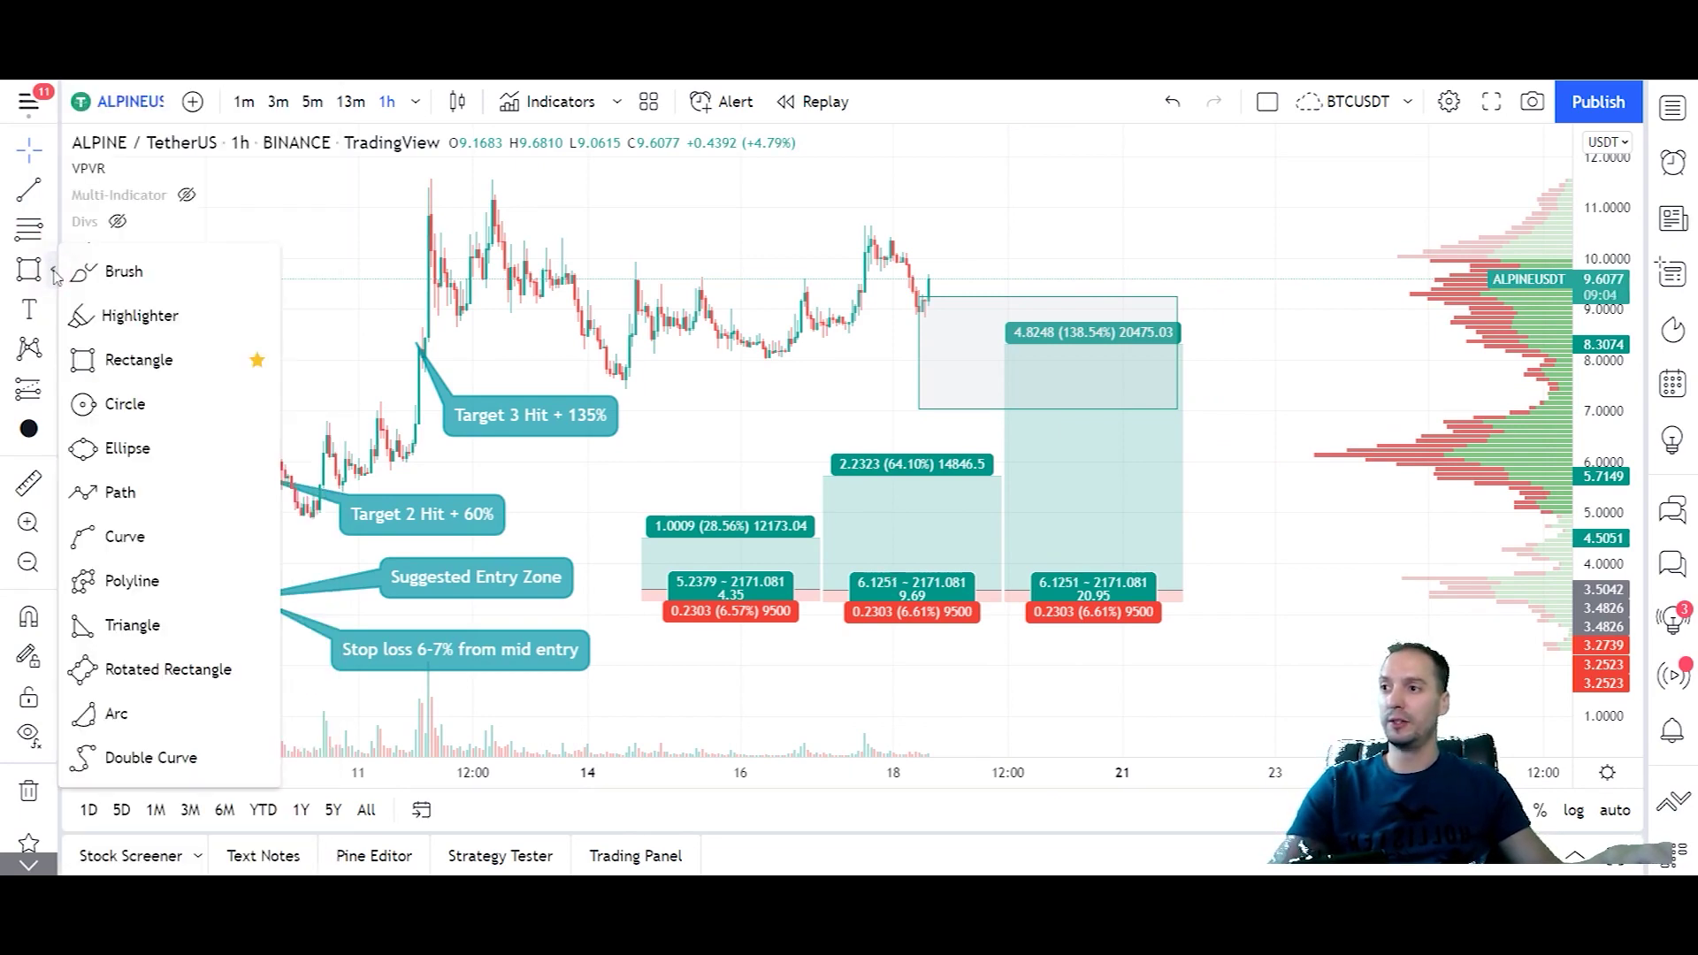
click(106, 270)
mouse_move(912, 298)
mouse_down()
mouse_move(966, 298)
mouse_move(996, 348)
mouse_move(1028, 355)
mouse_move(1138, 202)
mouse_up()
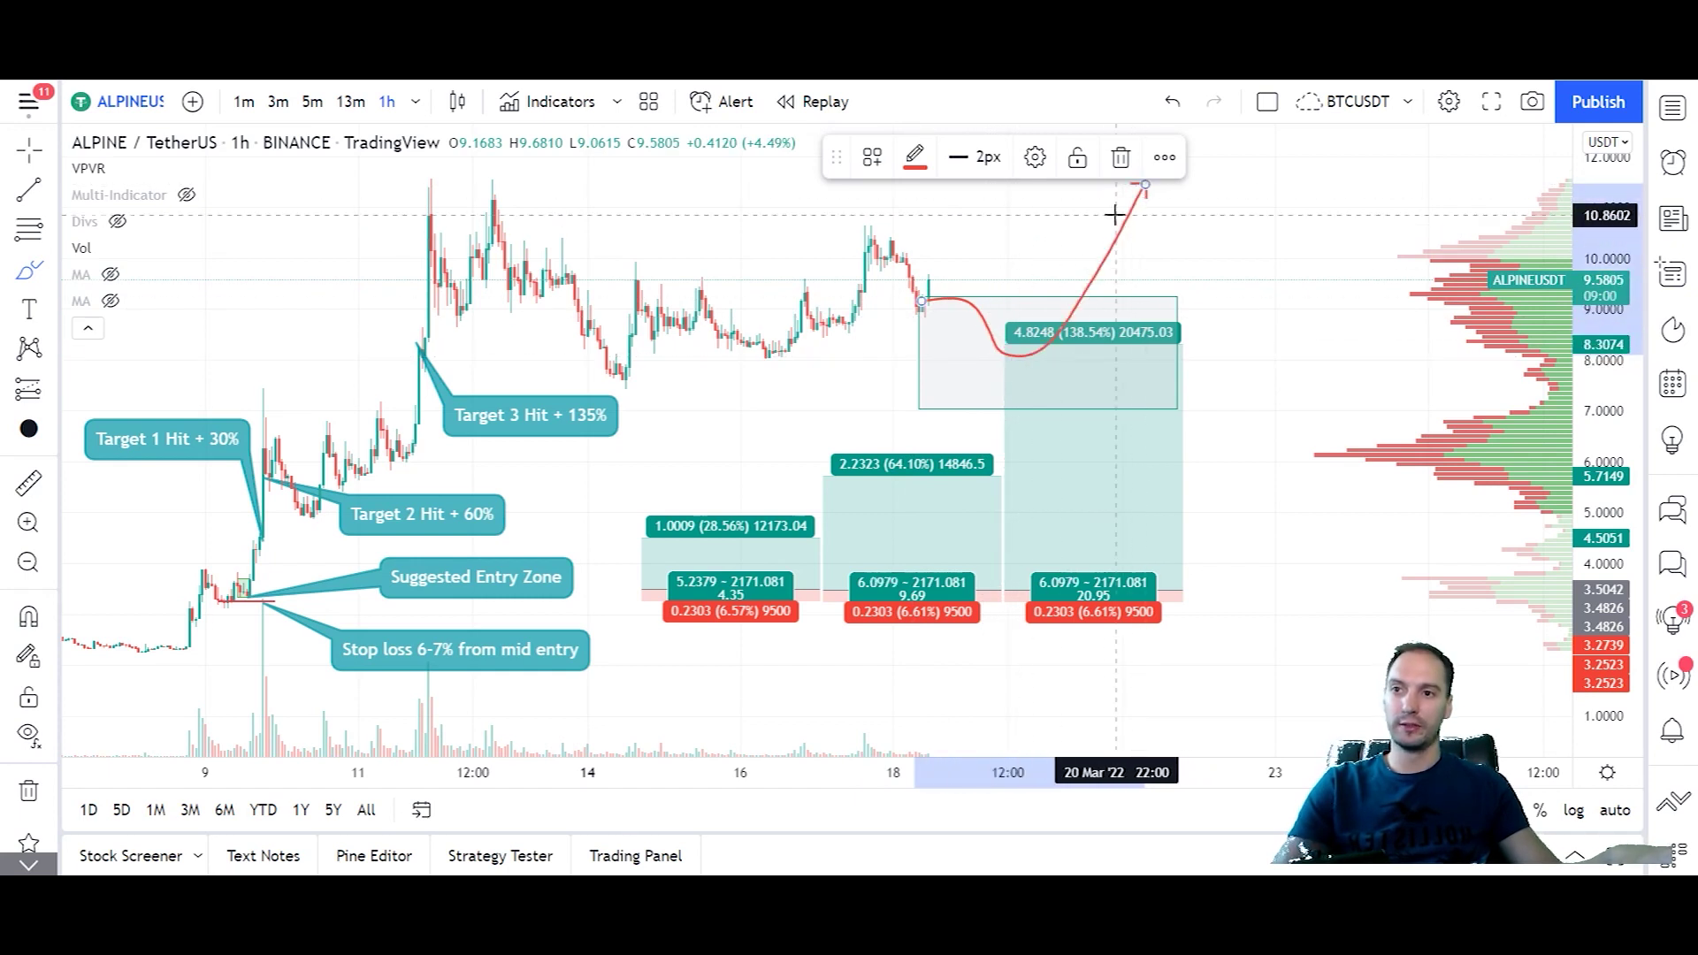
Draw a horizontal trend line as a stop level just below the rectangle, at about 6.8.
click(29, 189)
click(891, 424)
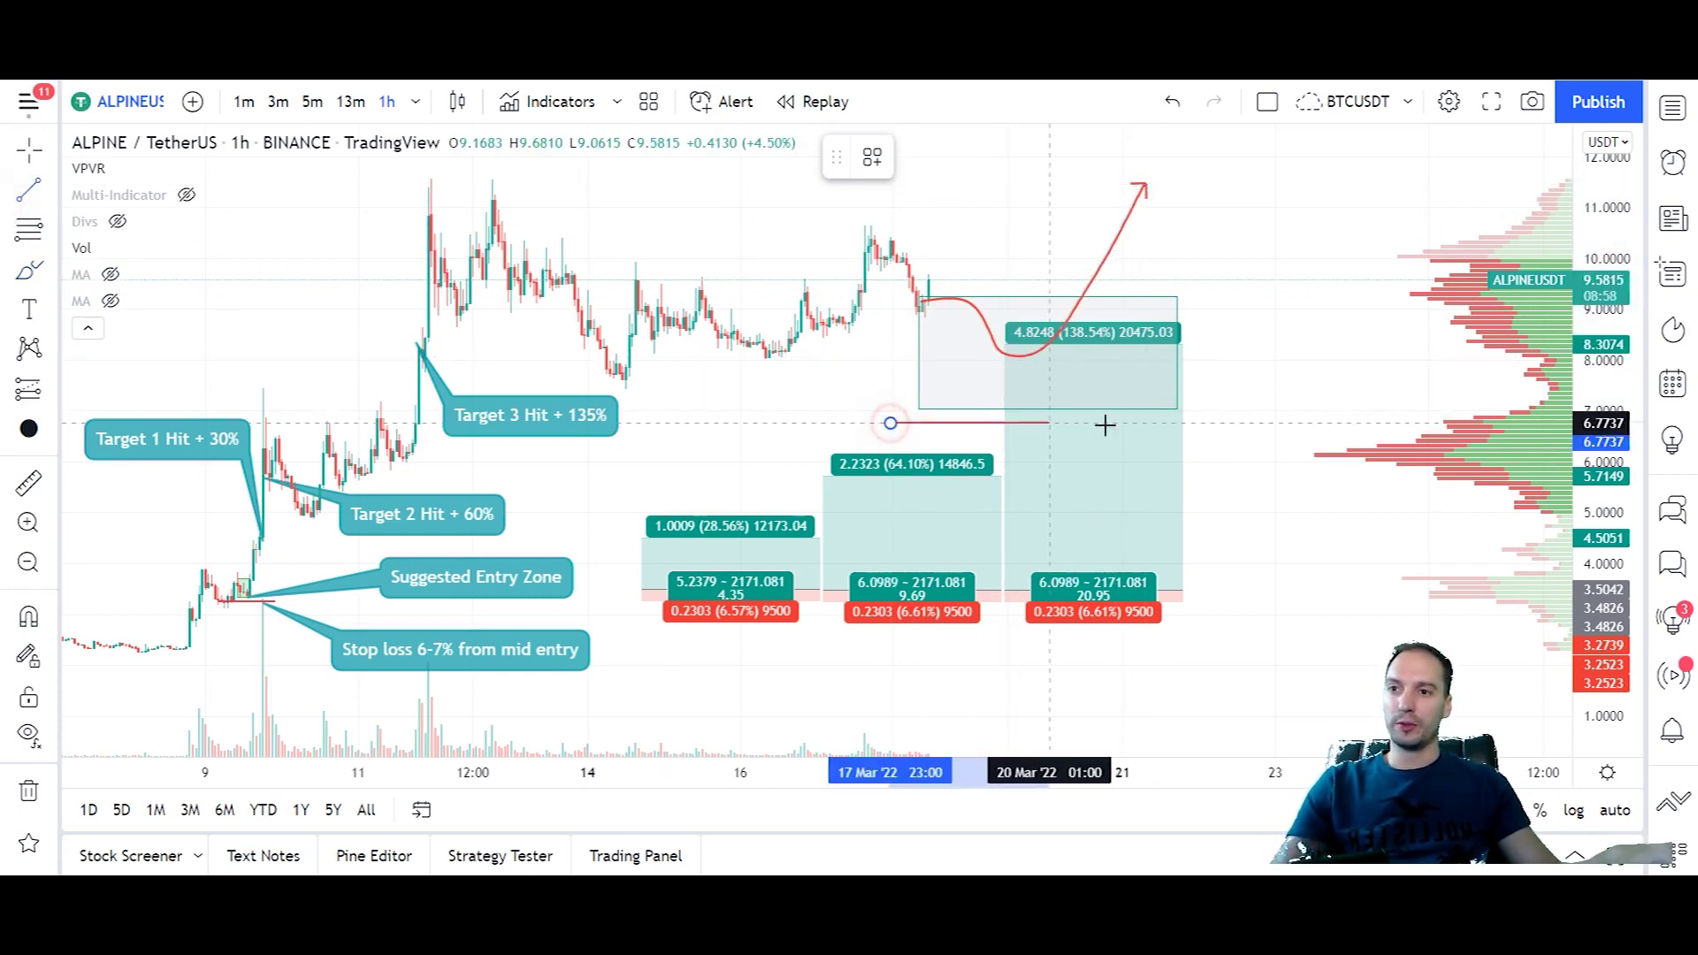
click(1255, 423)
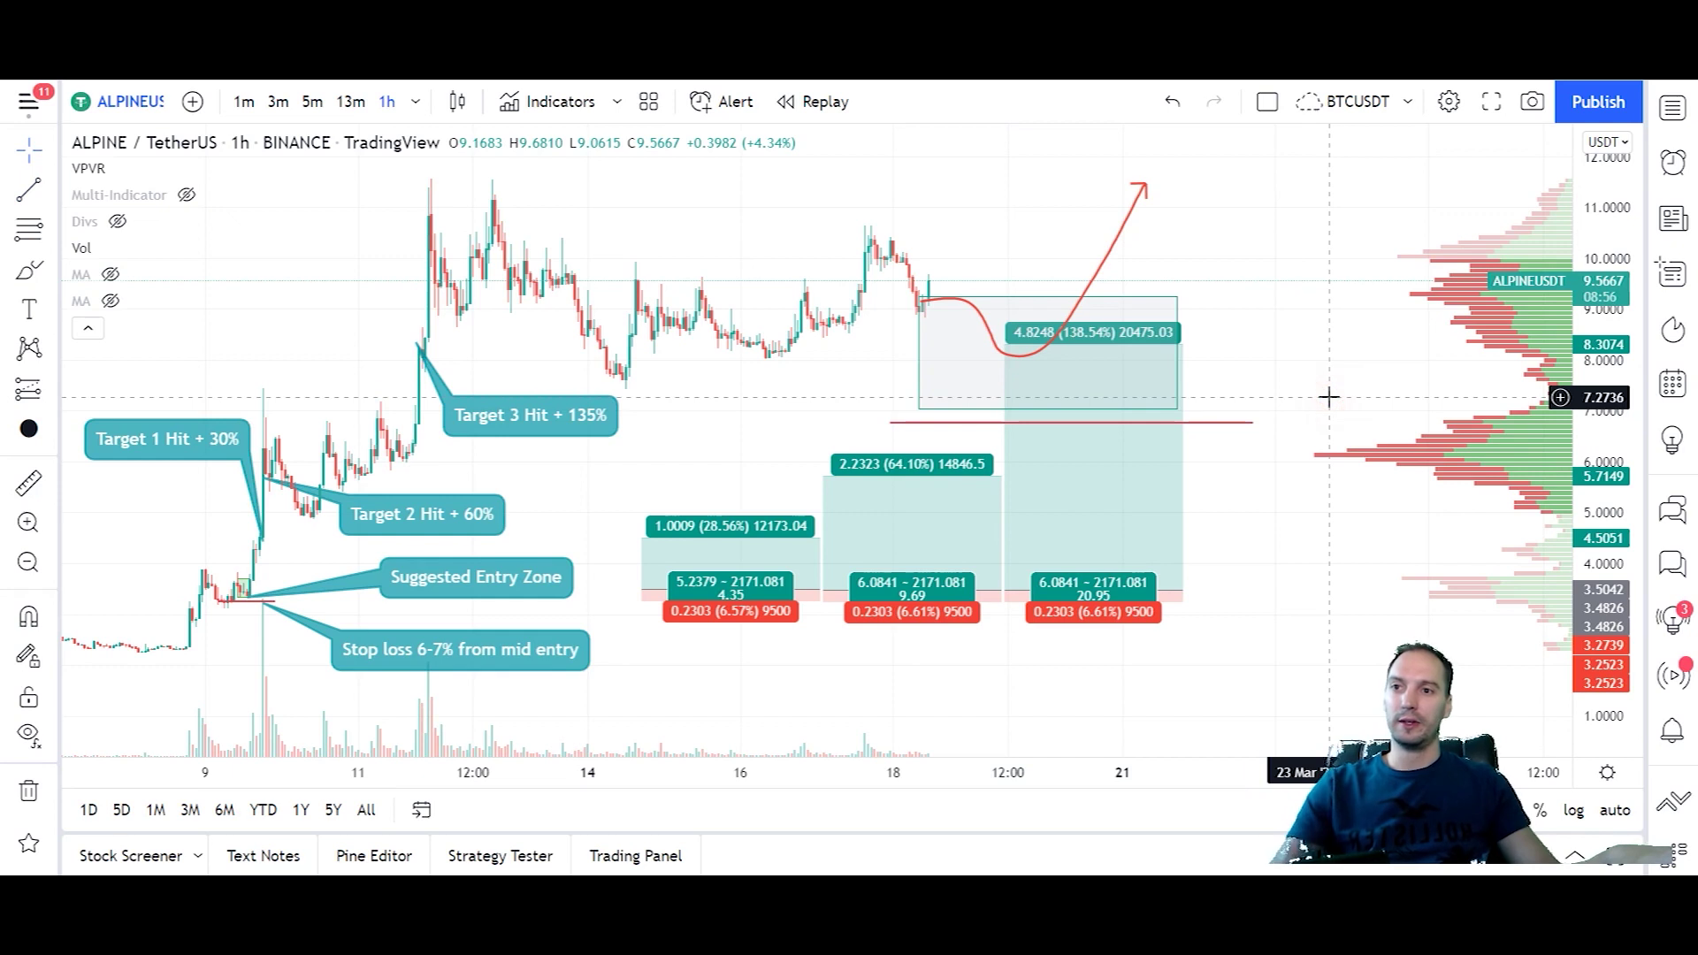
click(1198, 424)
drag(1194, 414, 1200, 421)
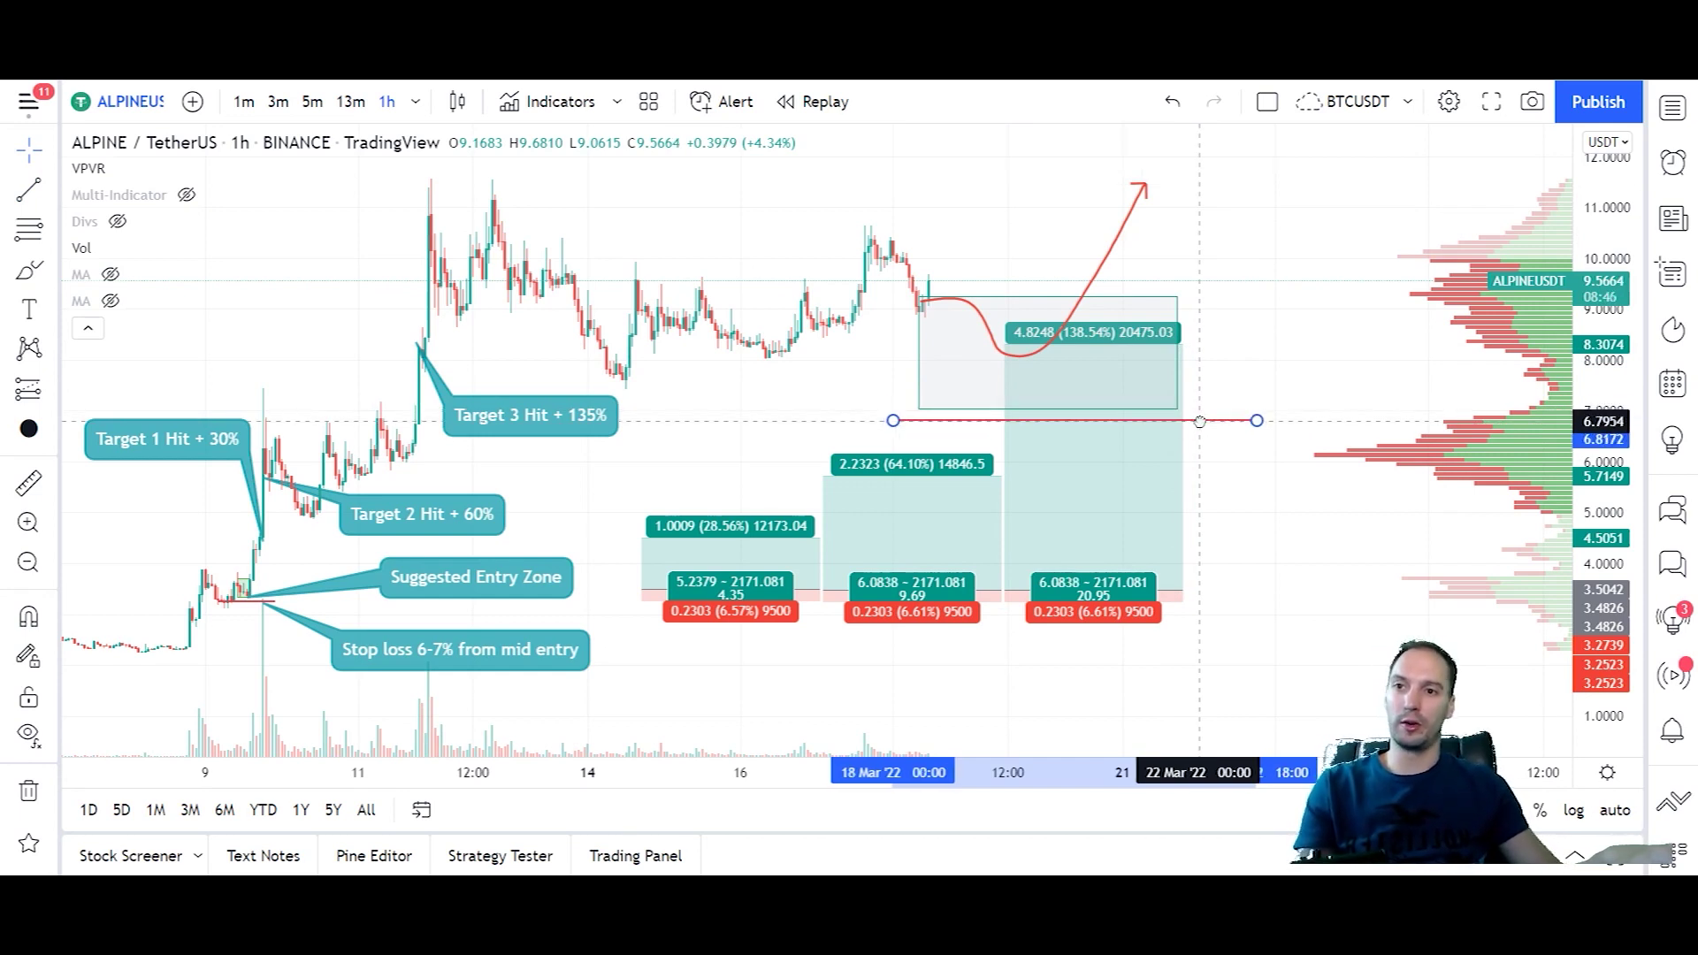
Raise the stop line into the rectangle, to about 7.73.
drag(1201, 422, 1199, 378)
click(1215, 247)
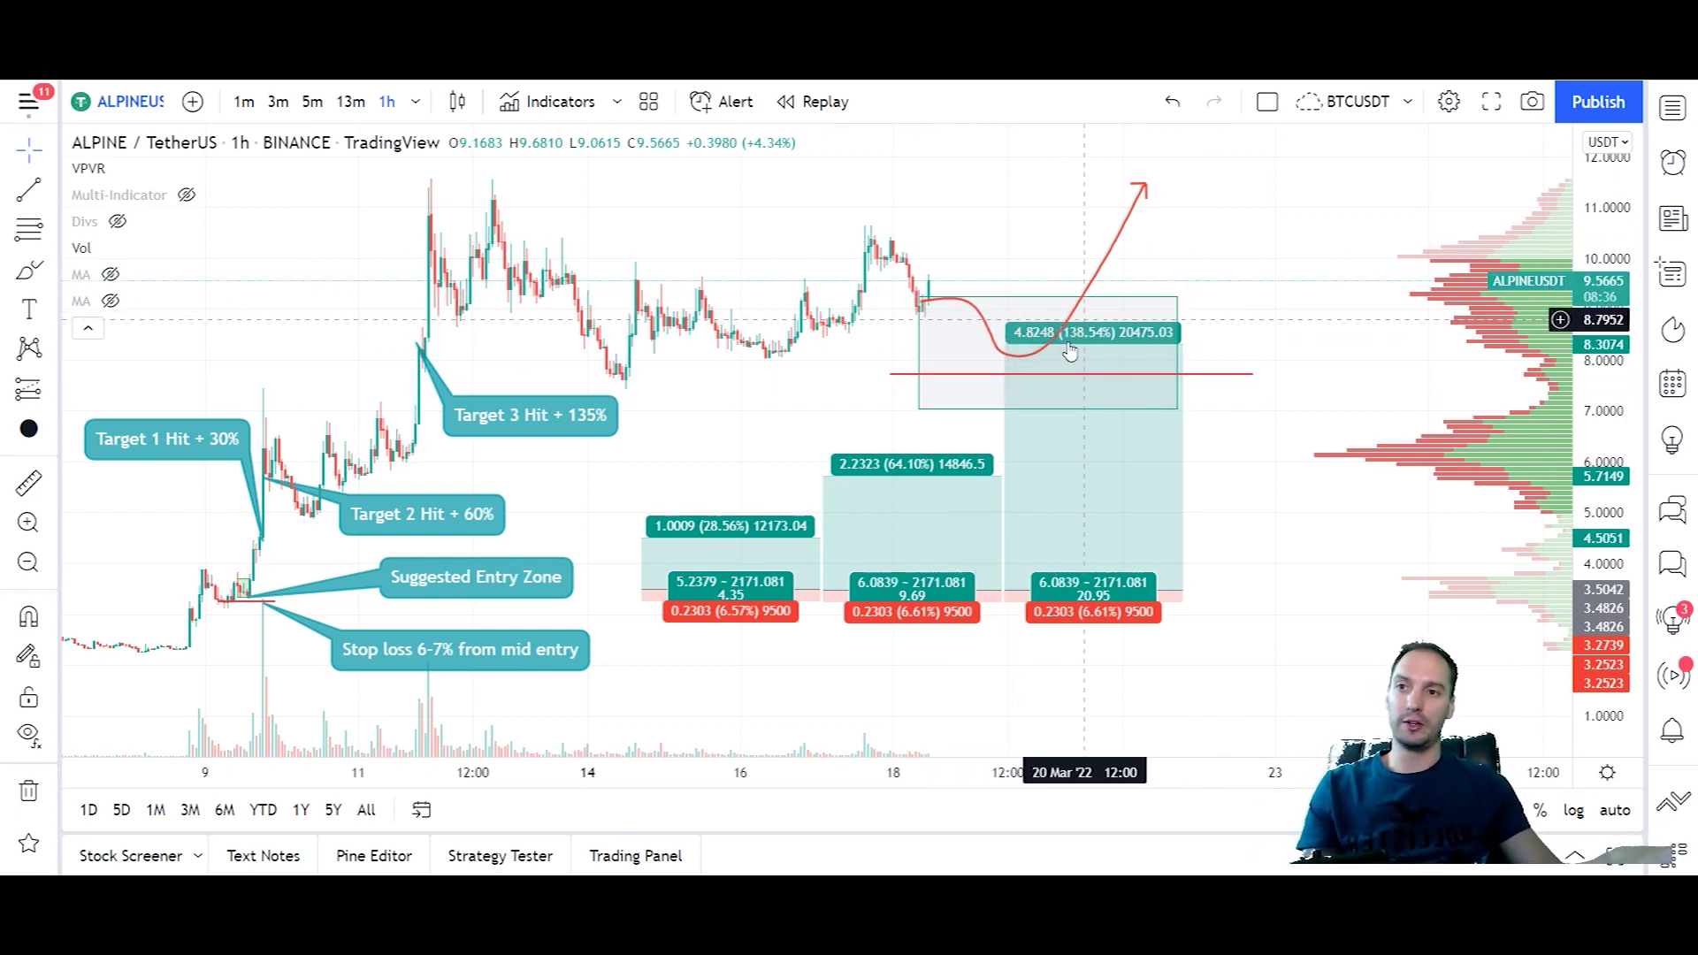
drag(1220, 383, 1213, 375)
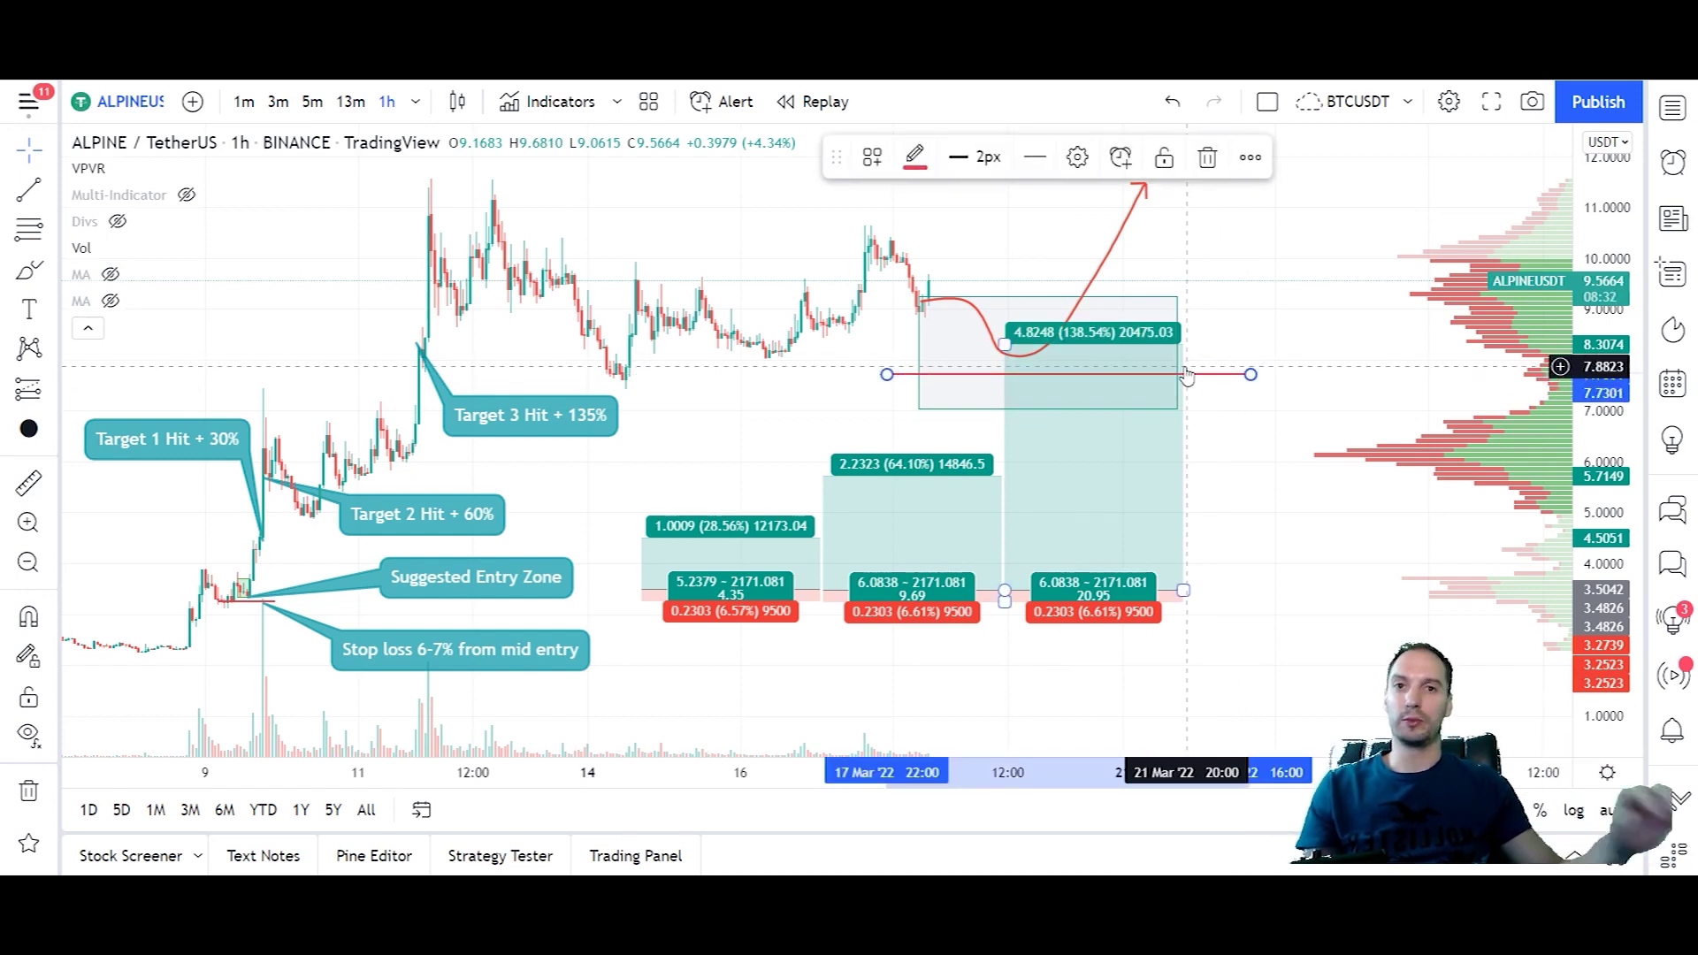
click(1307, 321)
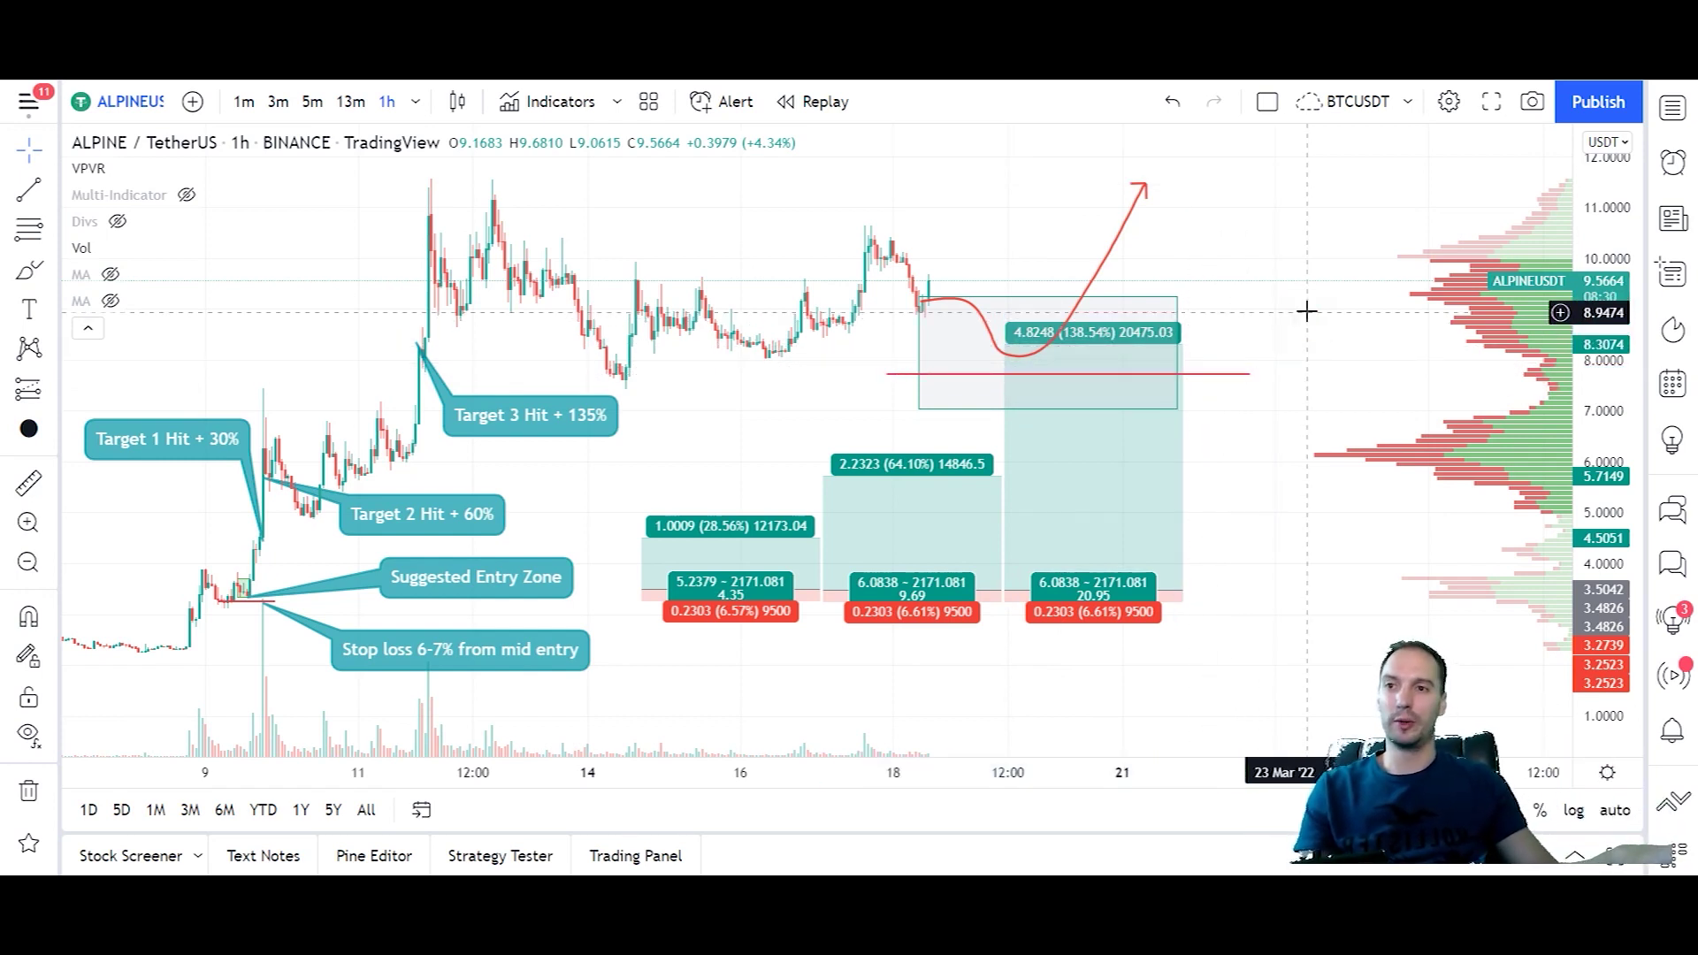
Place a long position with entry at about 8.12, and lower the stop line and the position's stop to about 6.84.
click(50, 396)
click(125, 390)
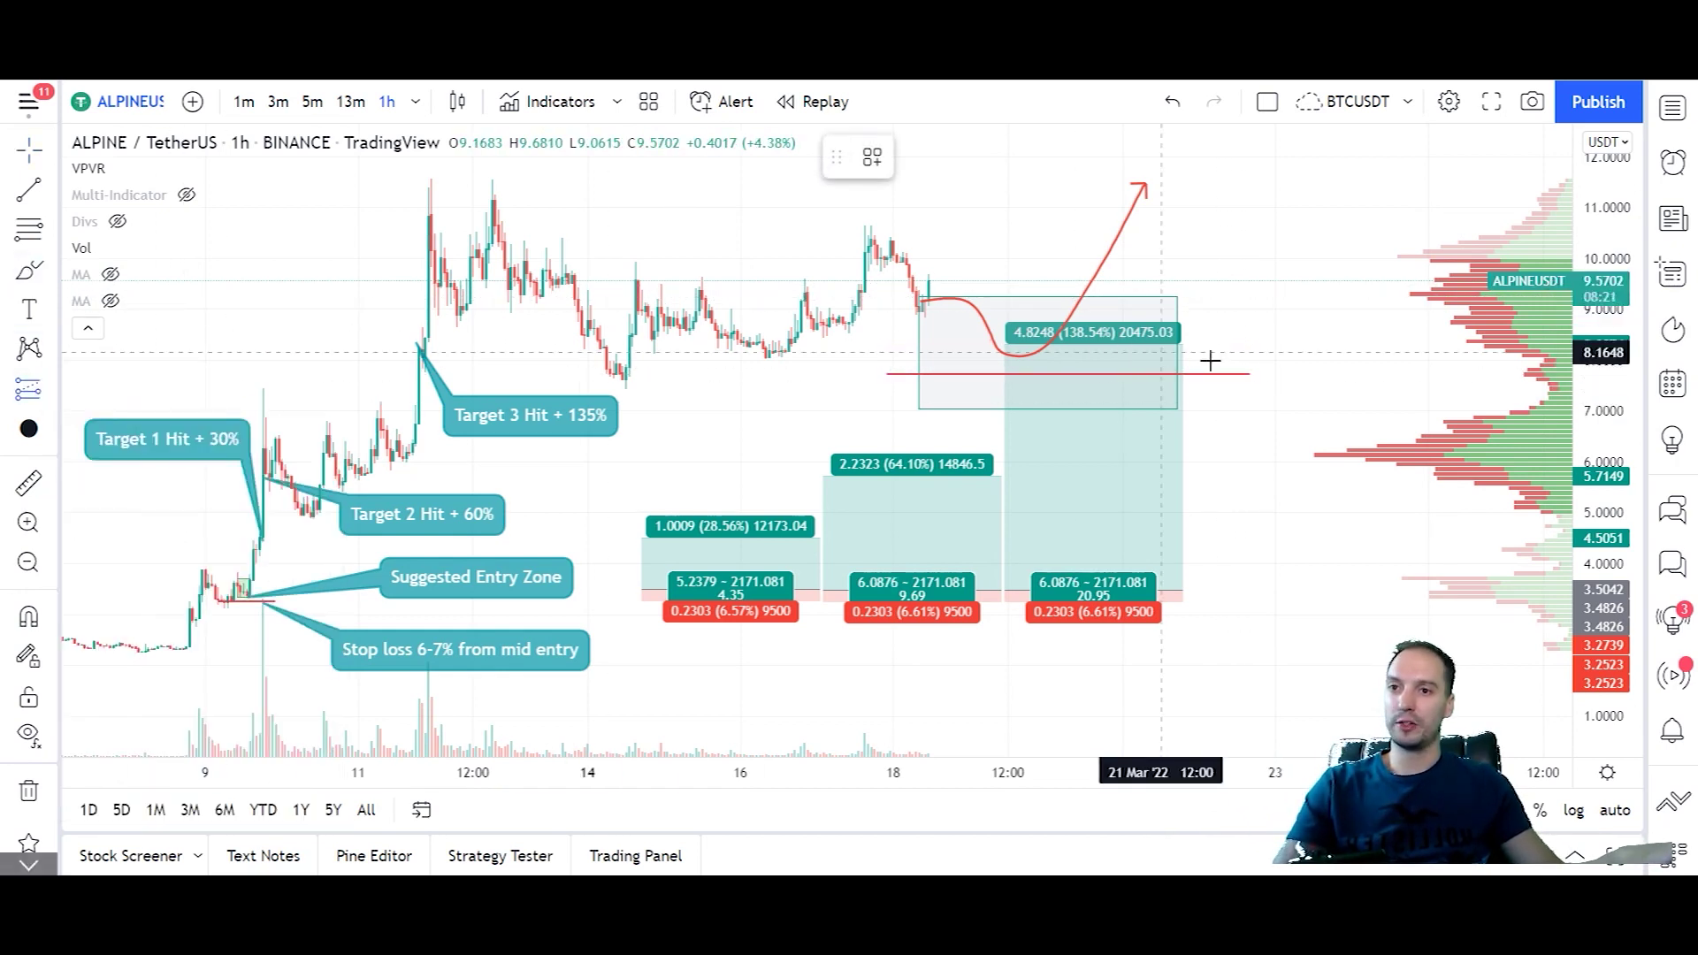
click(1302, 354)
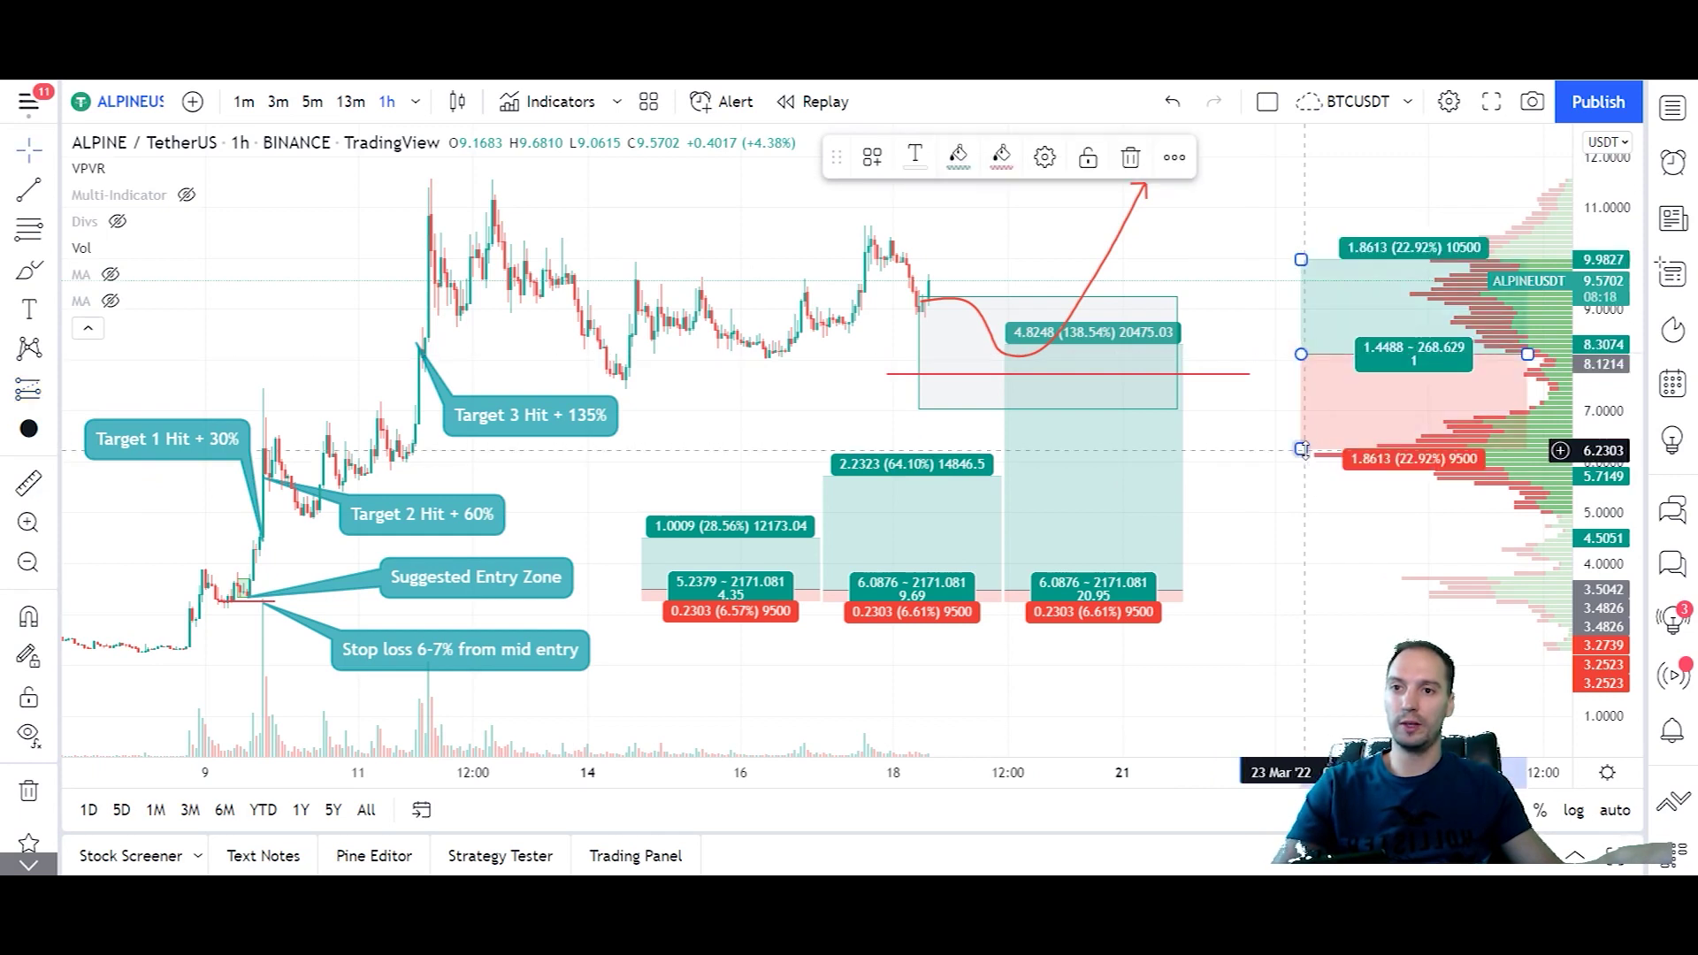
drag(1222, 374, 1221, 416)
drag(1302, 459, 1297, 420)
Raise the new long position's profit target to about 11.51, about 41.75% above entry.
drag(1227, 244, 1311, 235)
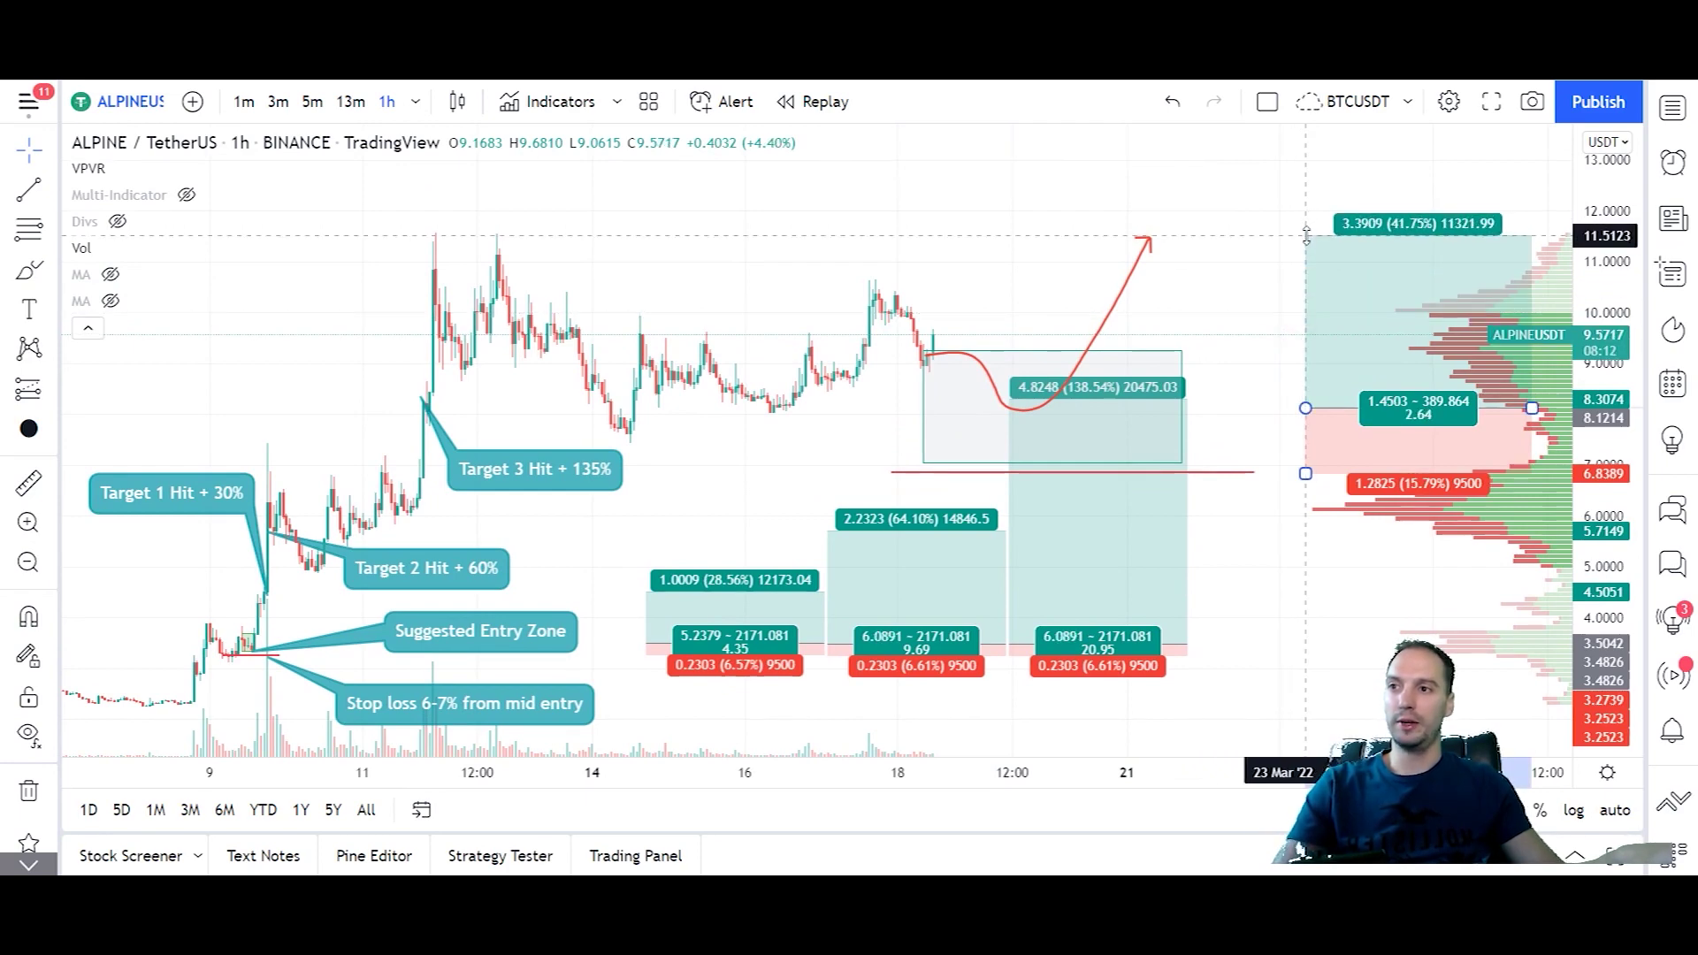
click(1234, 299)
drag(1234, 299, 1176, 297)
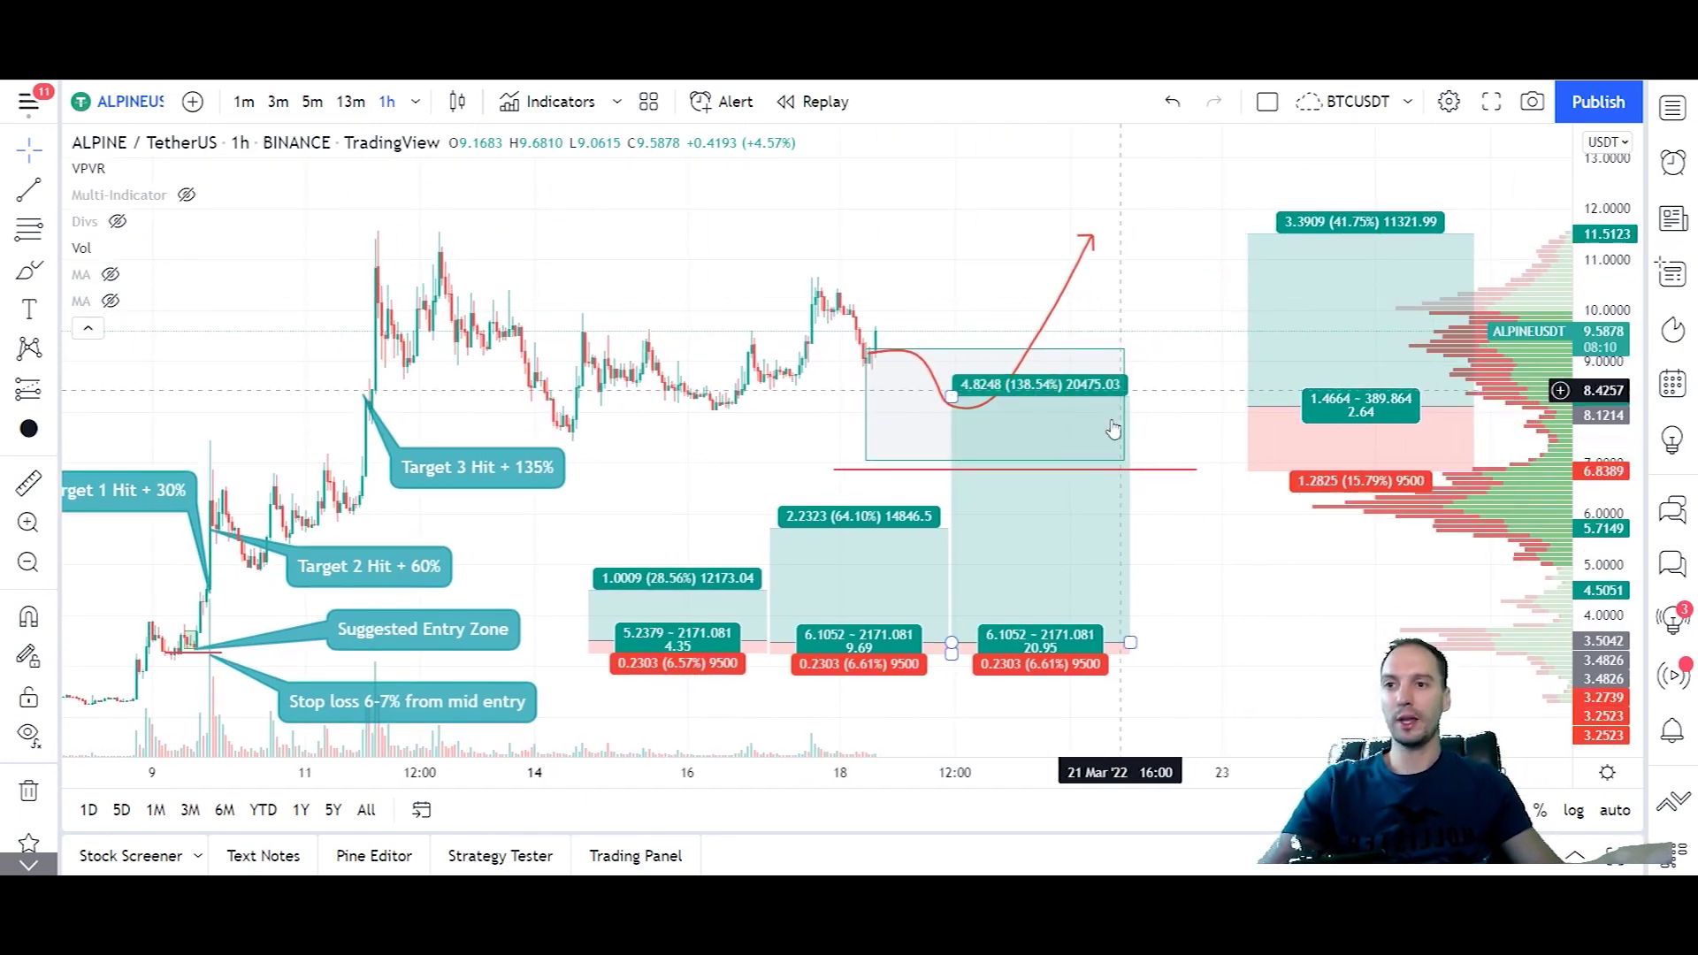
click(1296, 426)
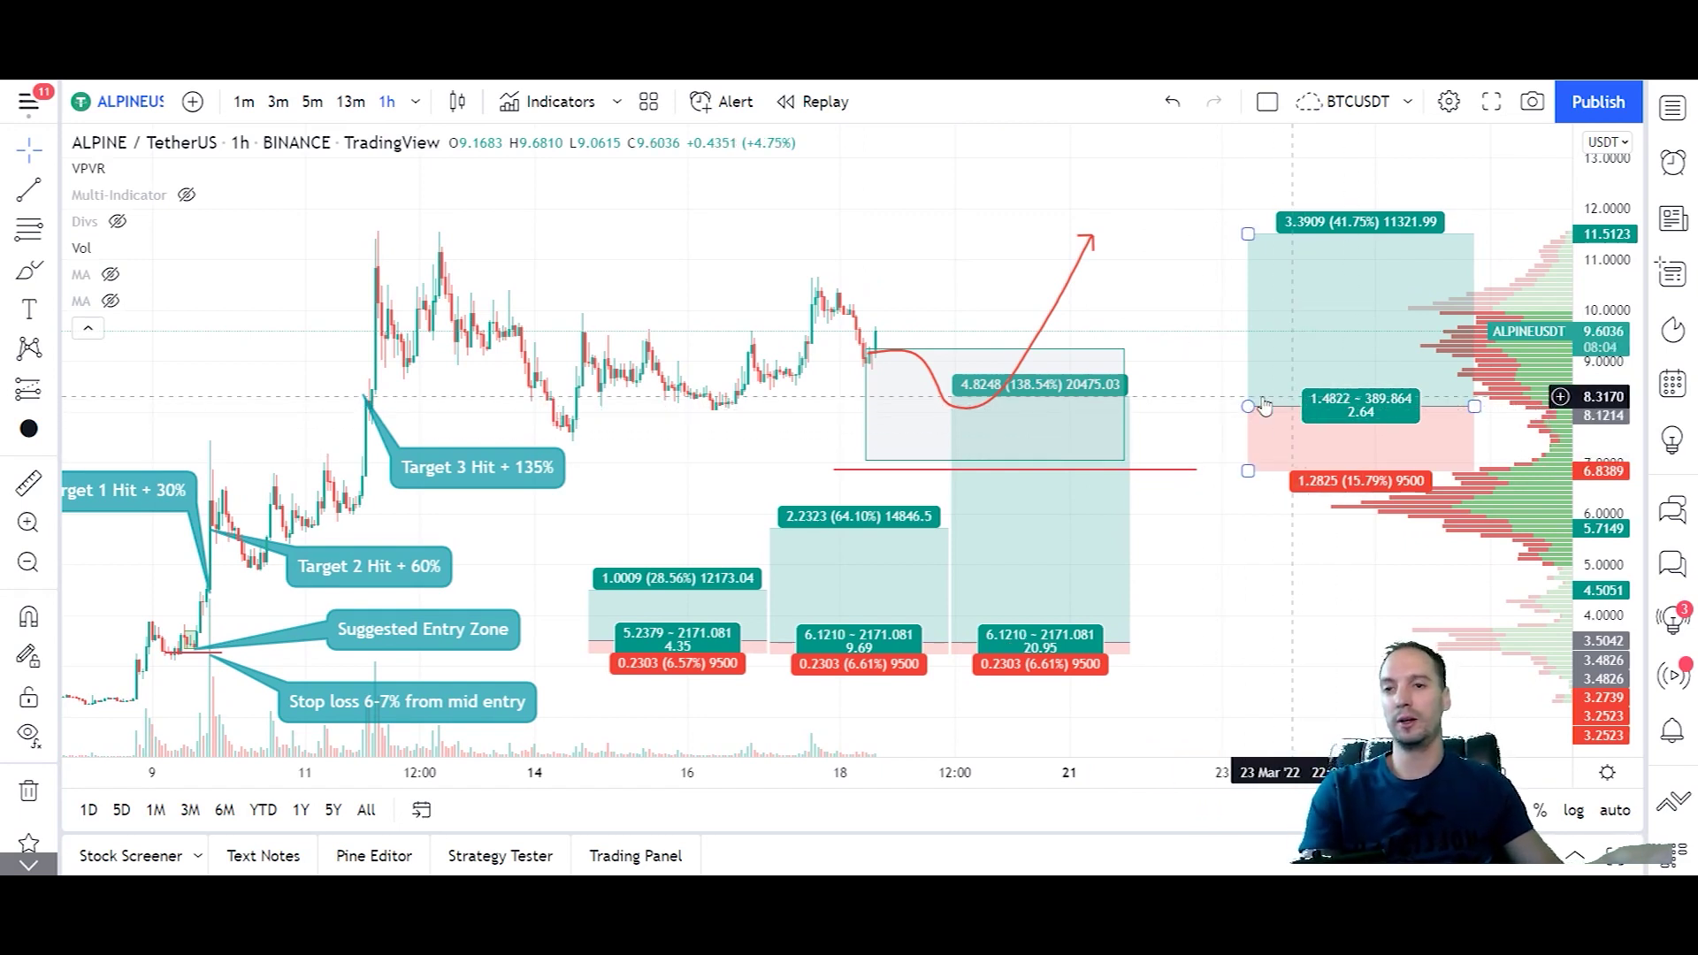
Tighten the stop by moving the stop line and the new long position's stop level up to about 7.71, about 5.09% below entry.
click(1157, 469)
drag(1157, 470, 1157, 427)
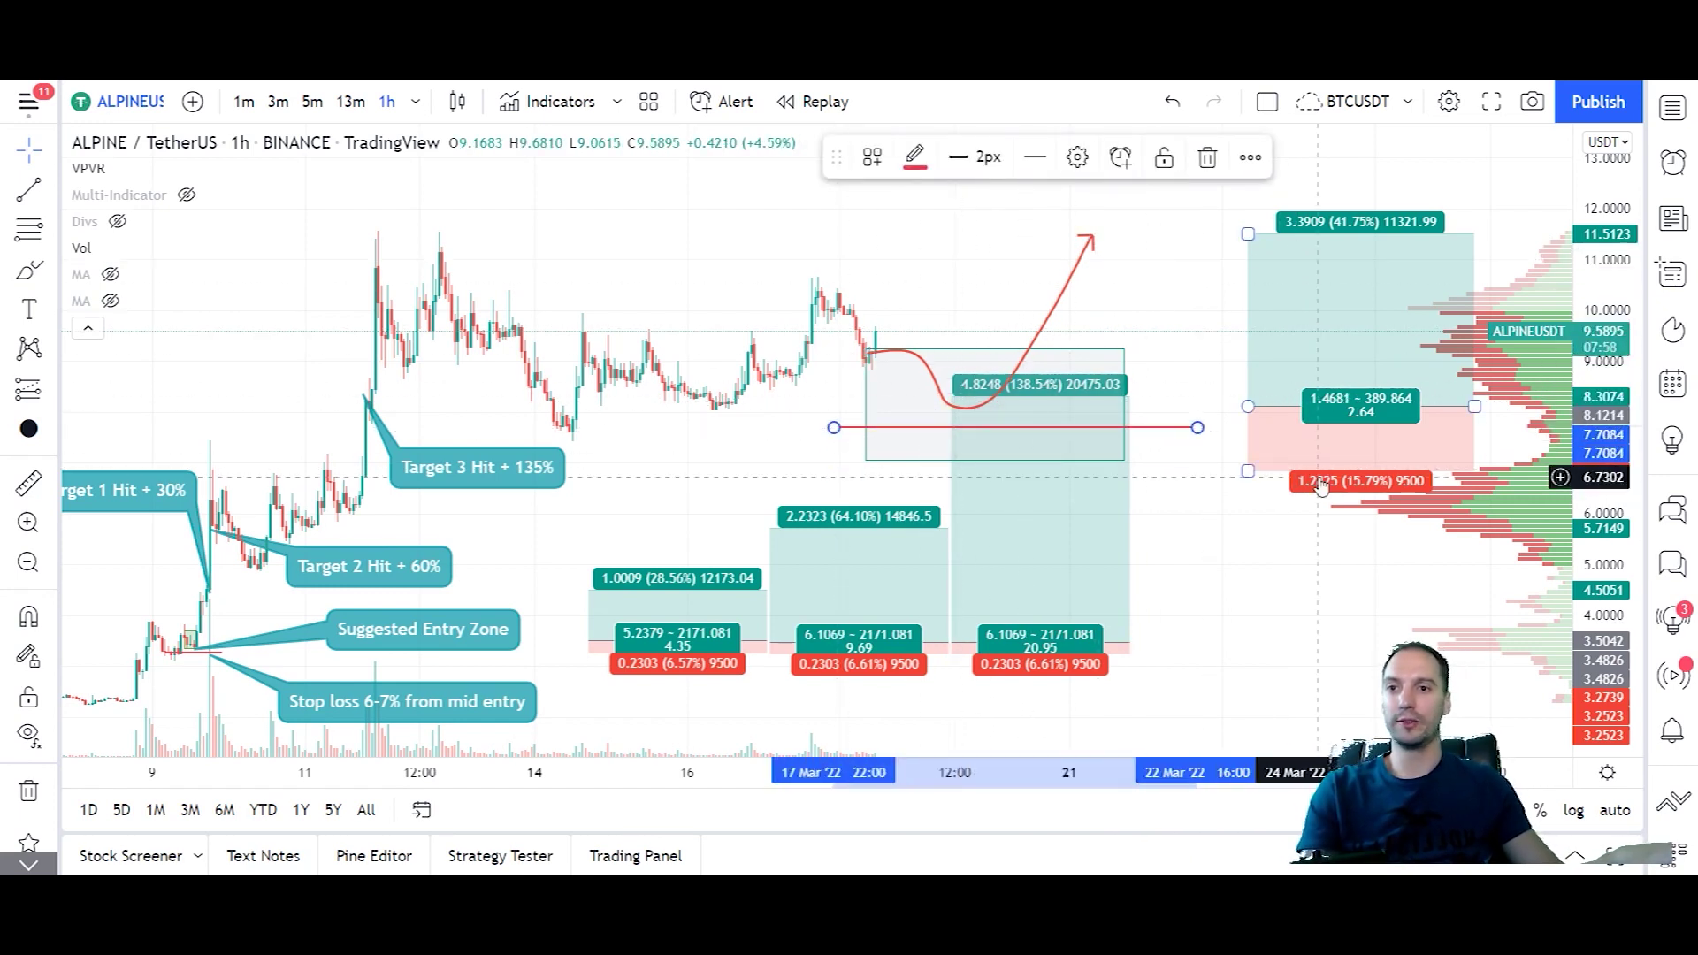
drag(1248, 471, 1250, 428)
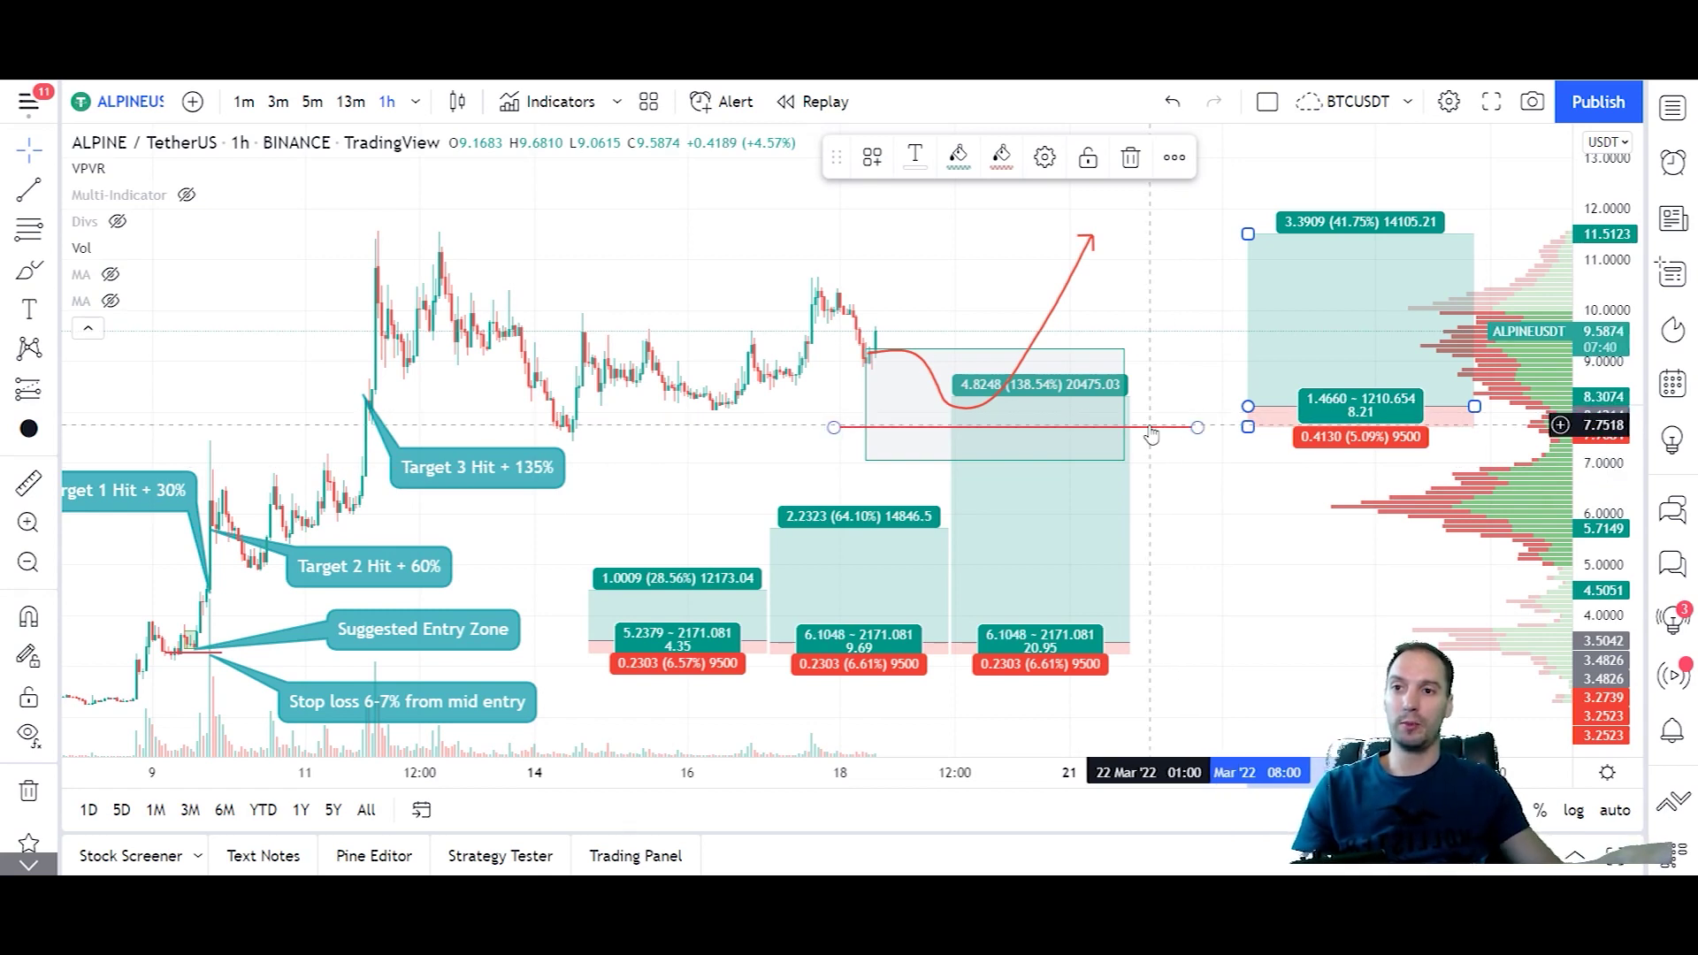
Slide the stop line back under the earlier lows at about 7.25, and return it to the rectangle at about 7.64.
mouse_move(1151, 434)
mouse_down()
mouse_move(824, 429)
mouse_move(825, 412)
mouse_move(1146, 401)
mouse_move(854, 423)
mouse_move(967, 429)
mouse_up()
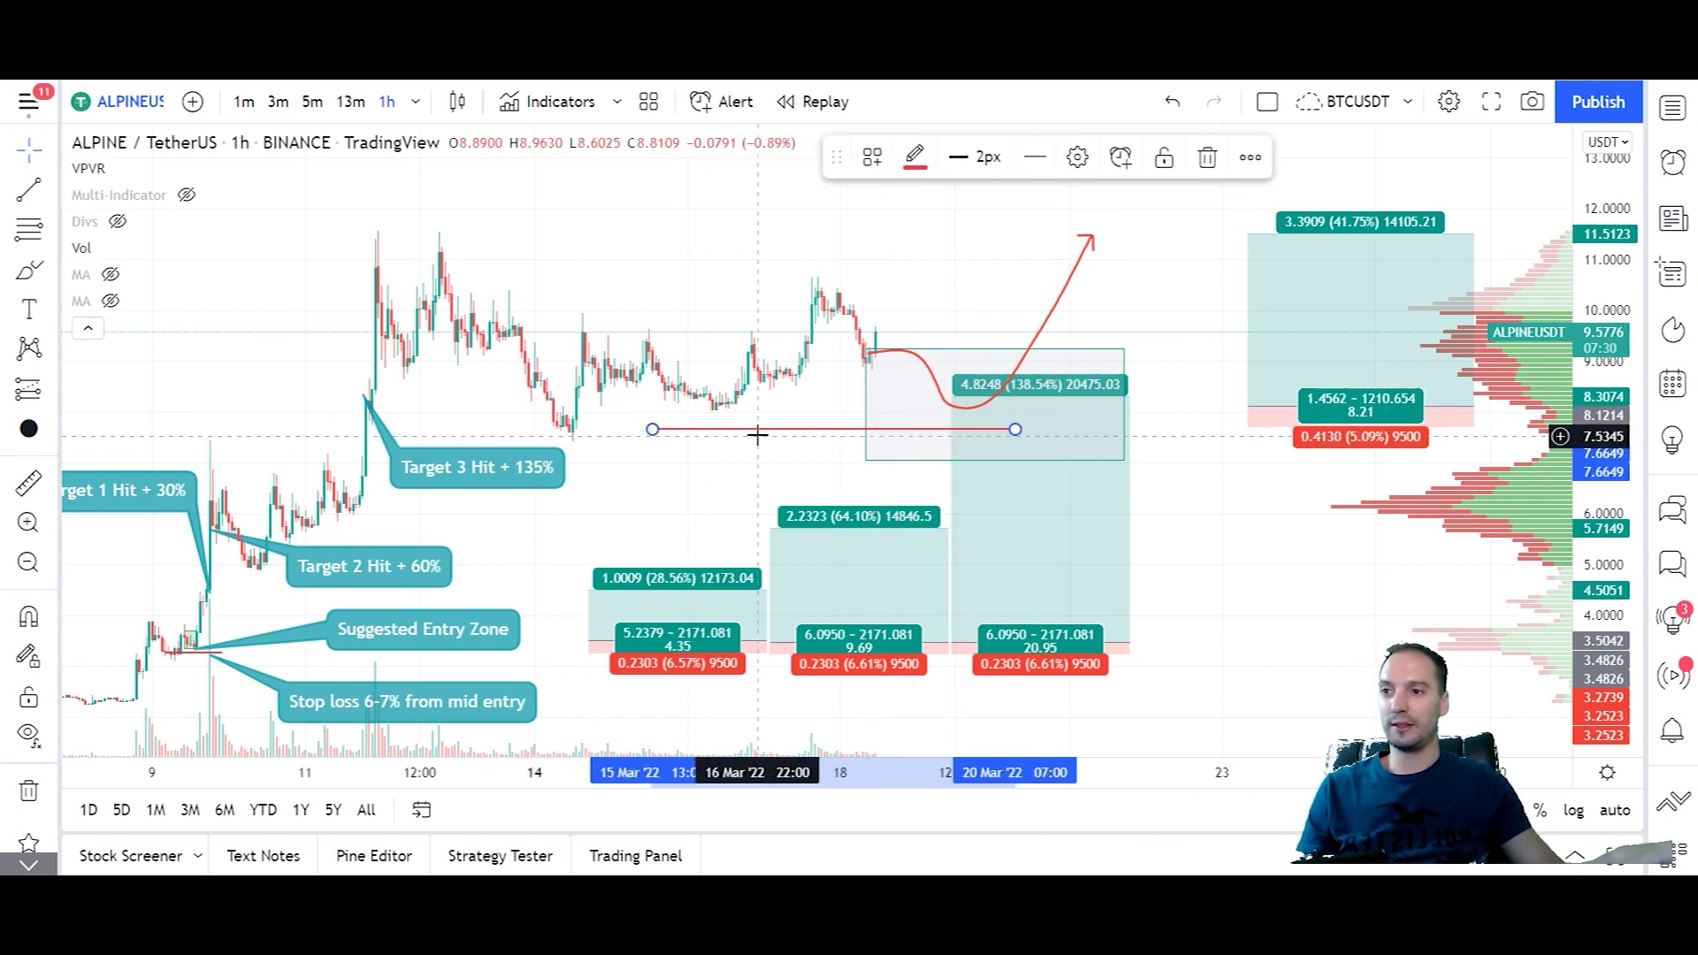
mouse_move(708, 429)
mouse_down()
mouse_move(585, 442)
mouse_move(699, 451)
mouse_up()
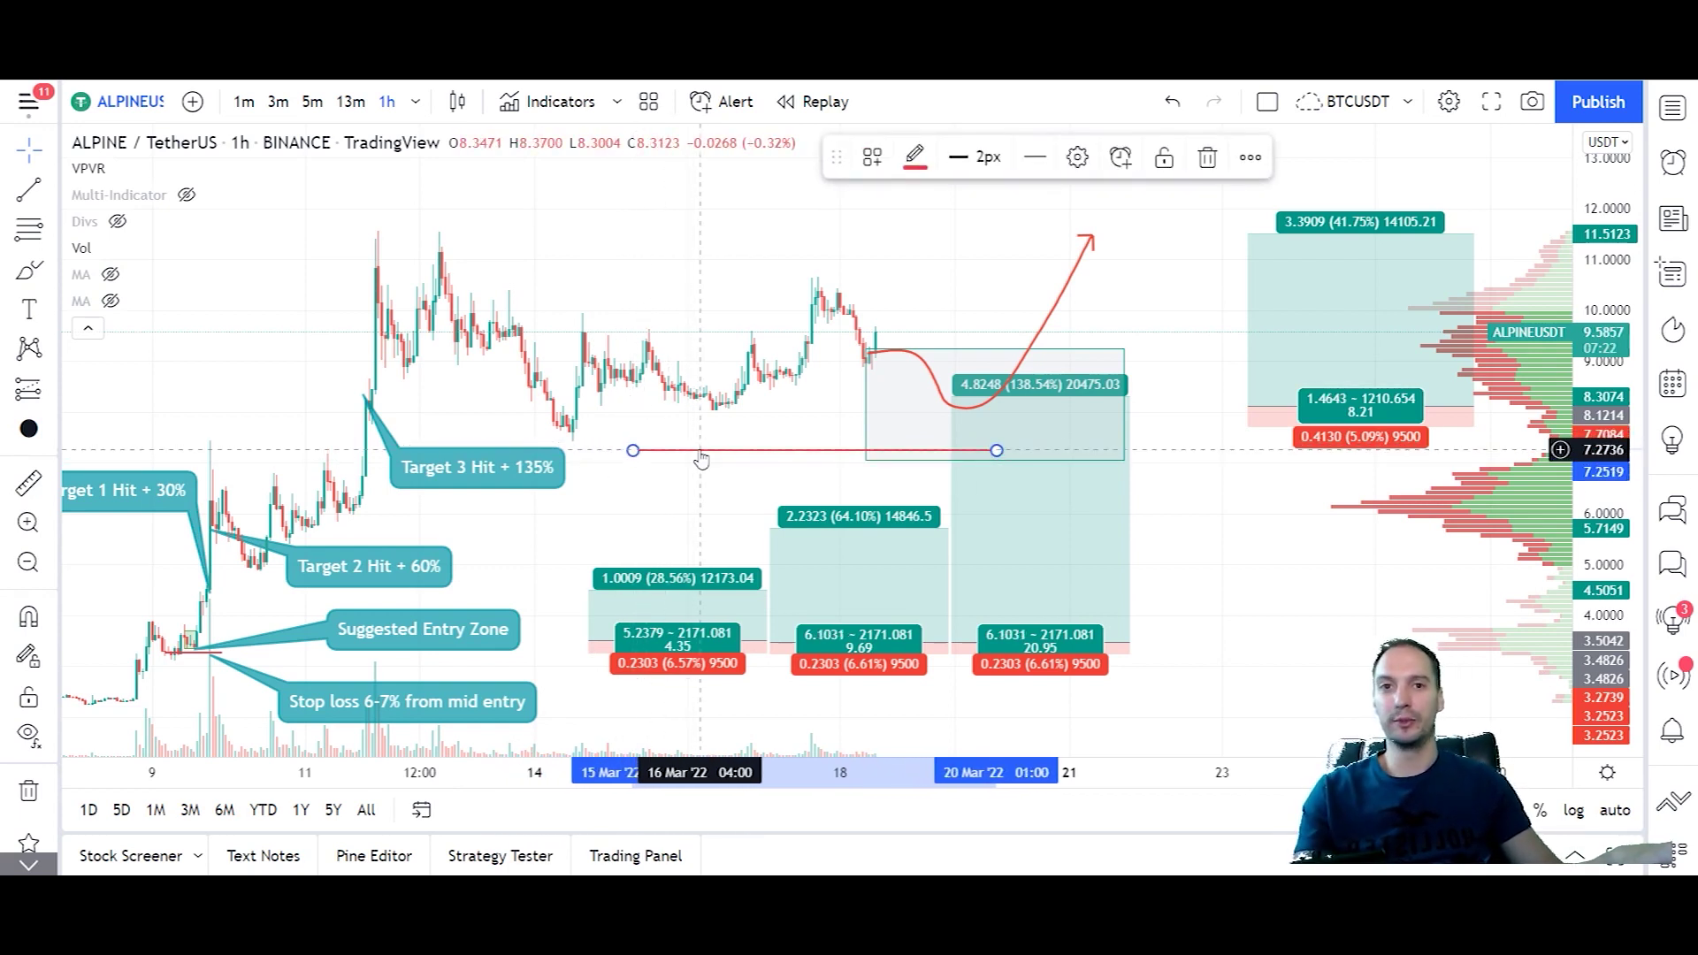
drag(699, 450, 872, 433)
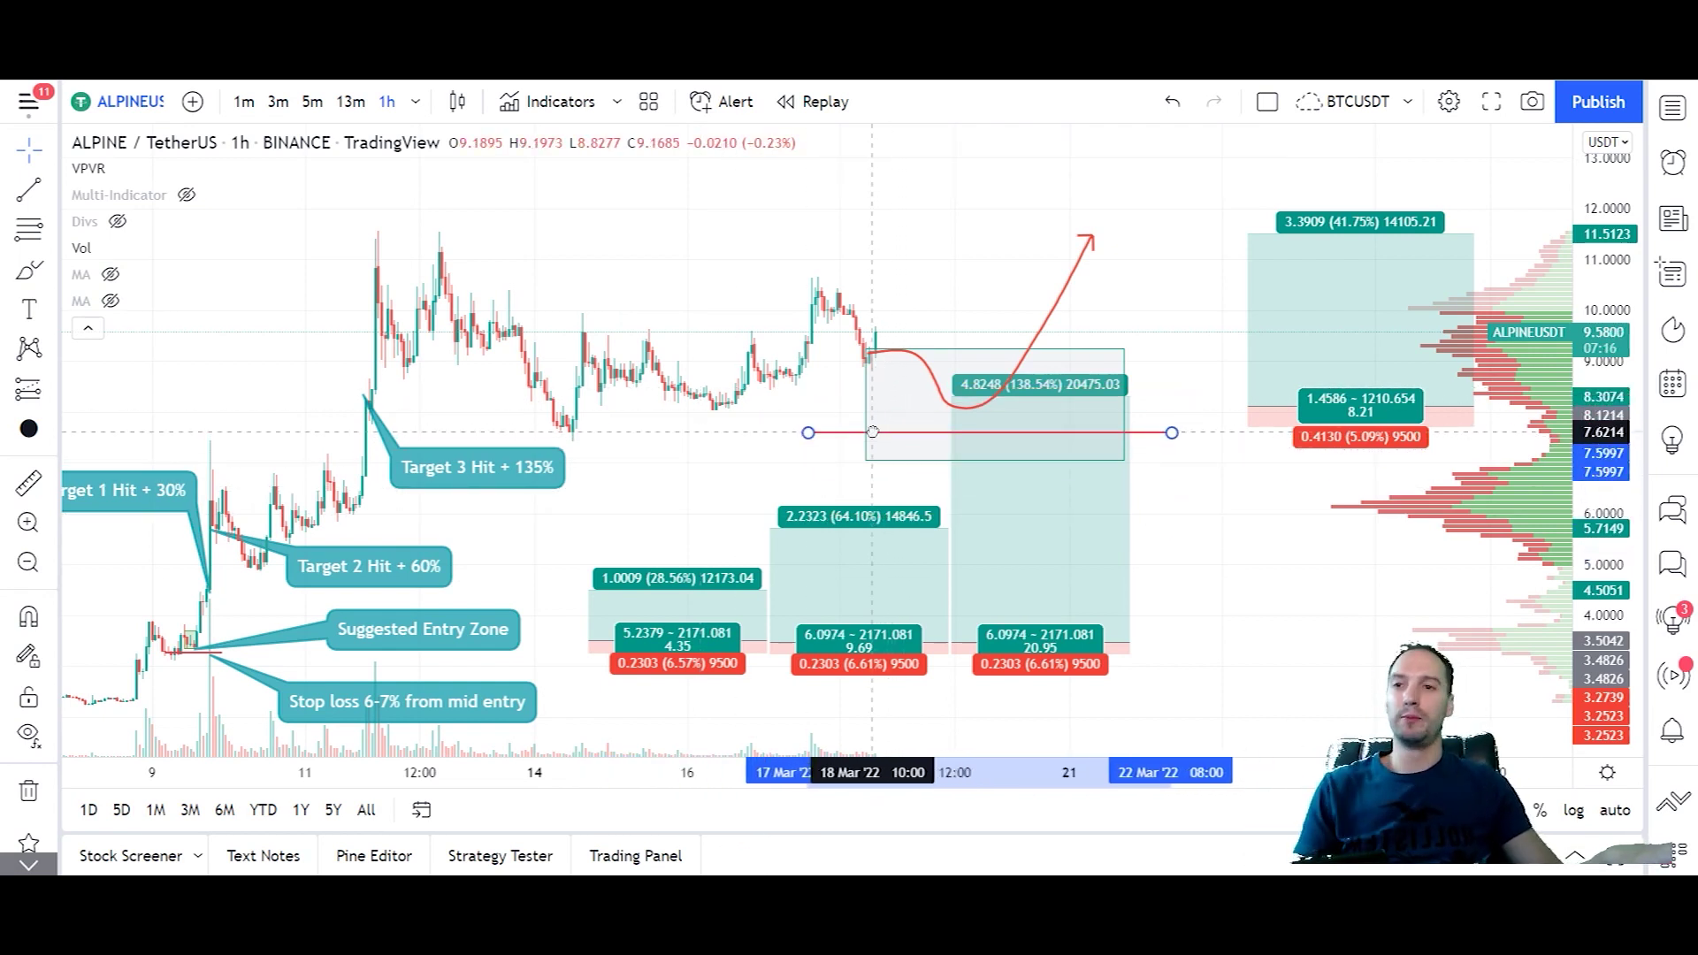
drag(872, 432, 893, 431)
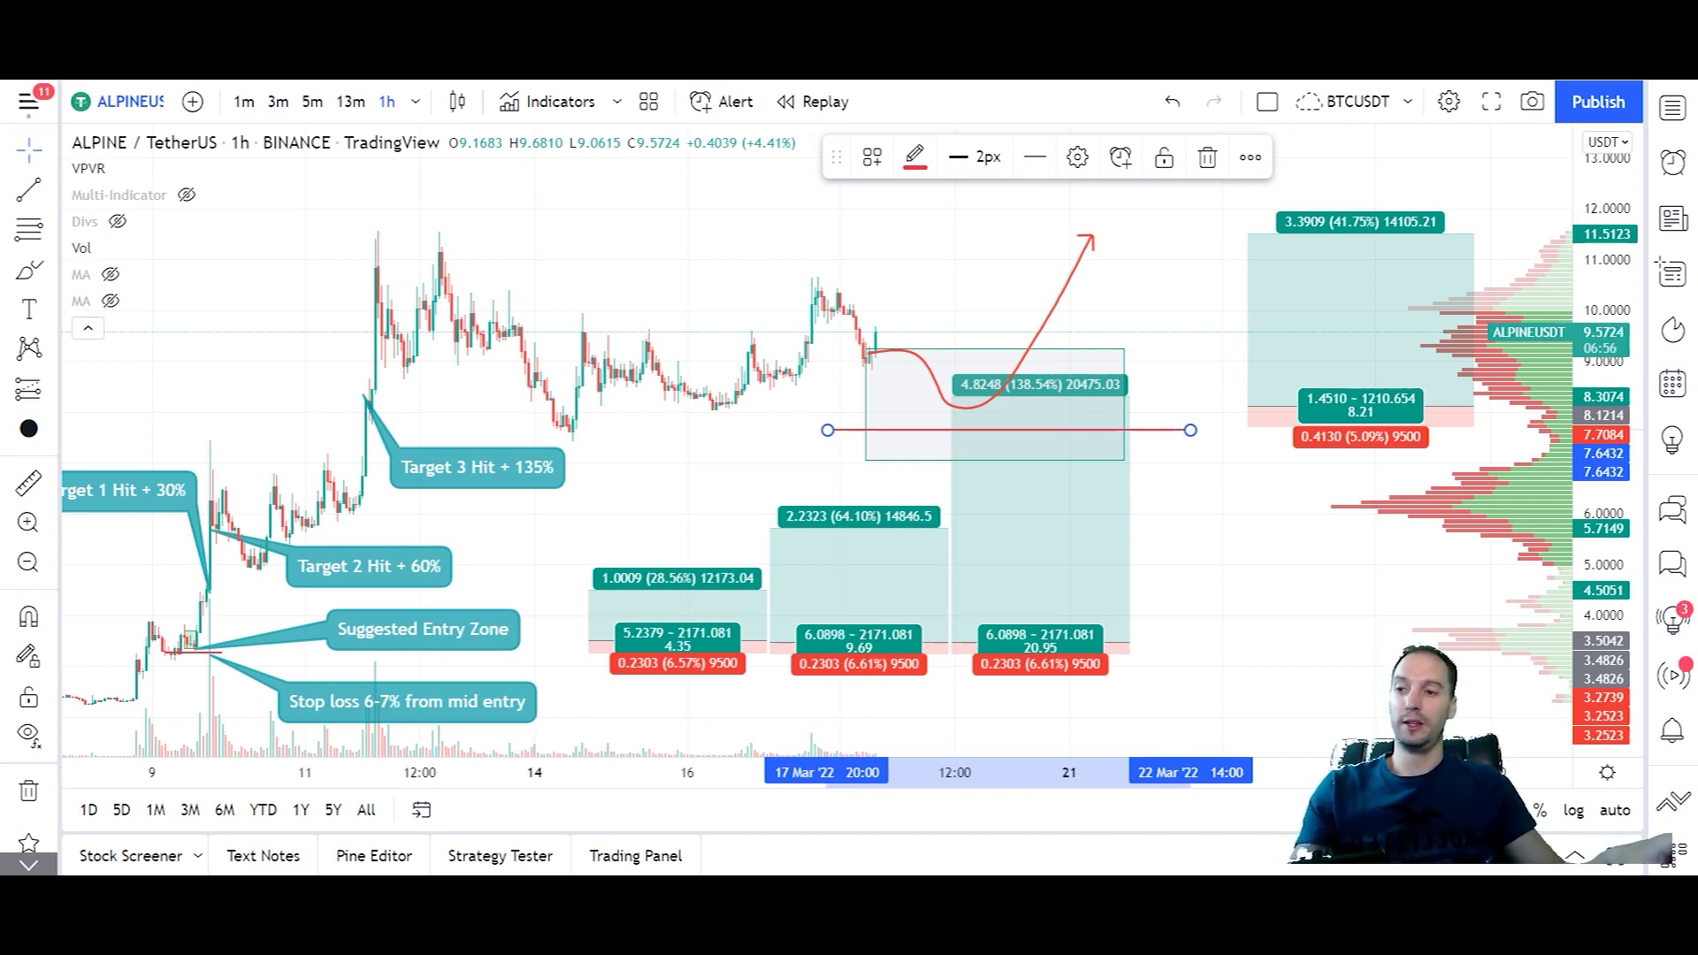
click(671, 652)
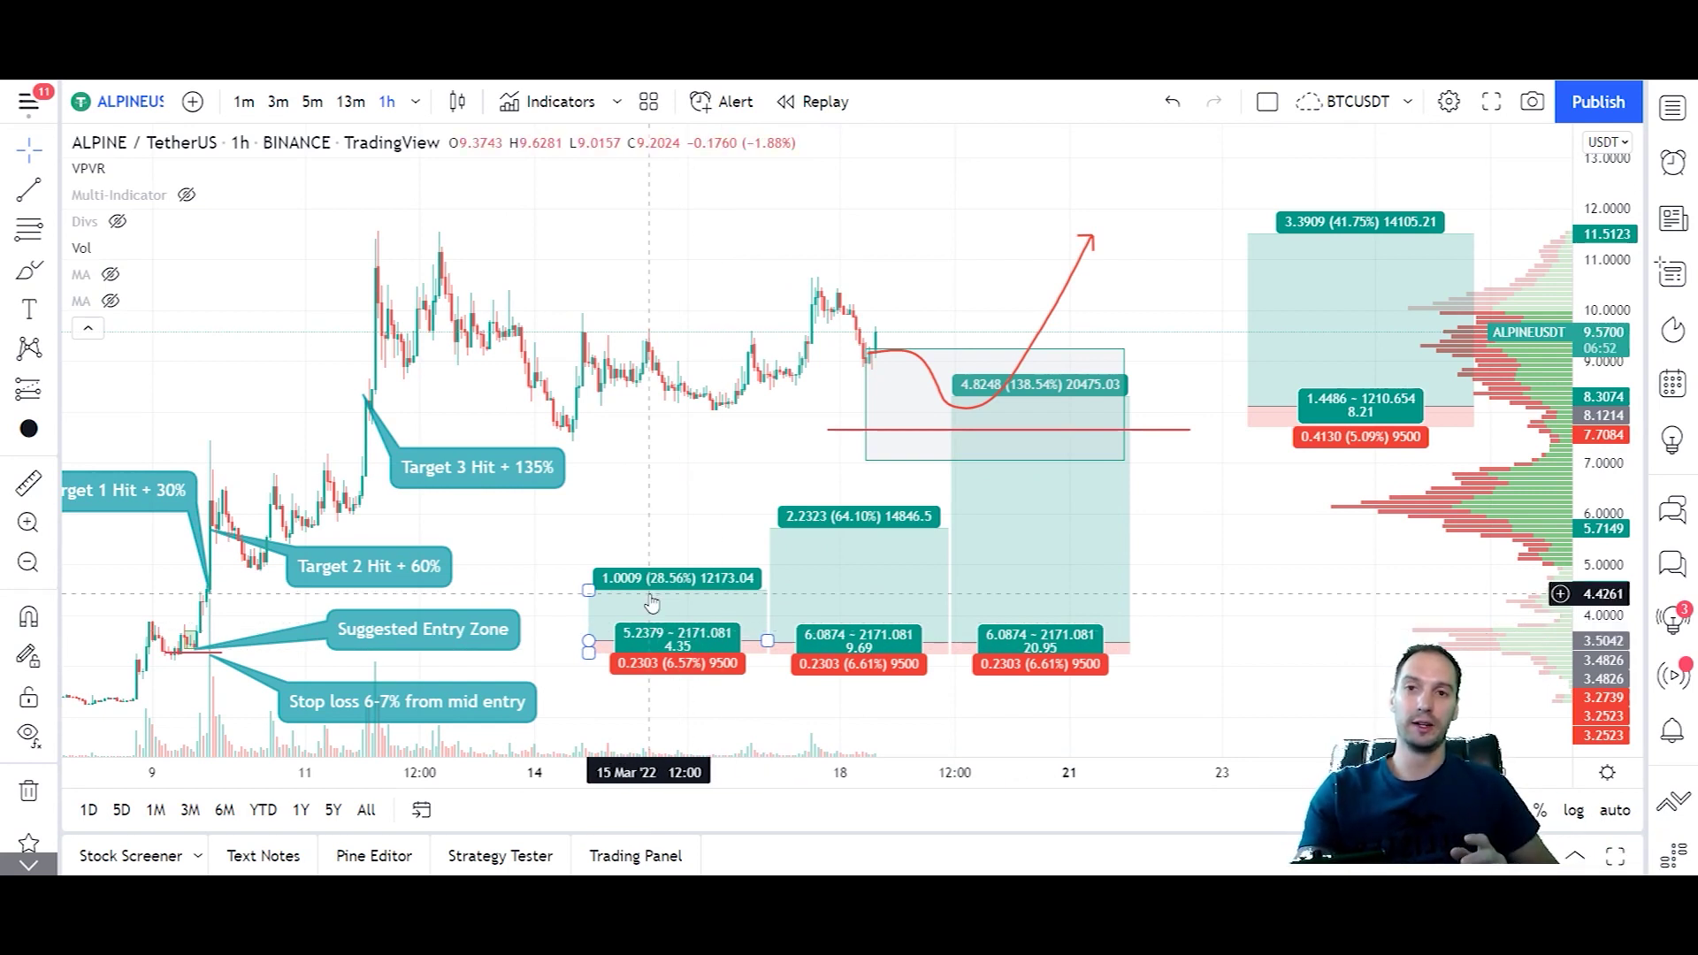
click(632, 506)
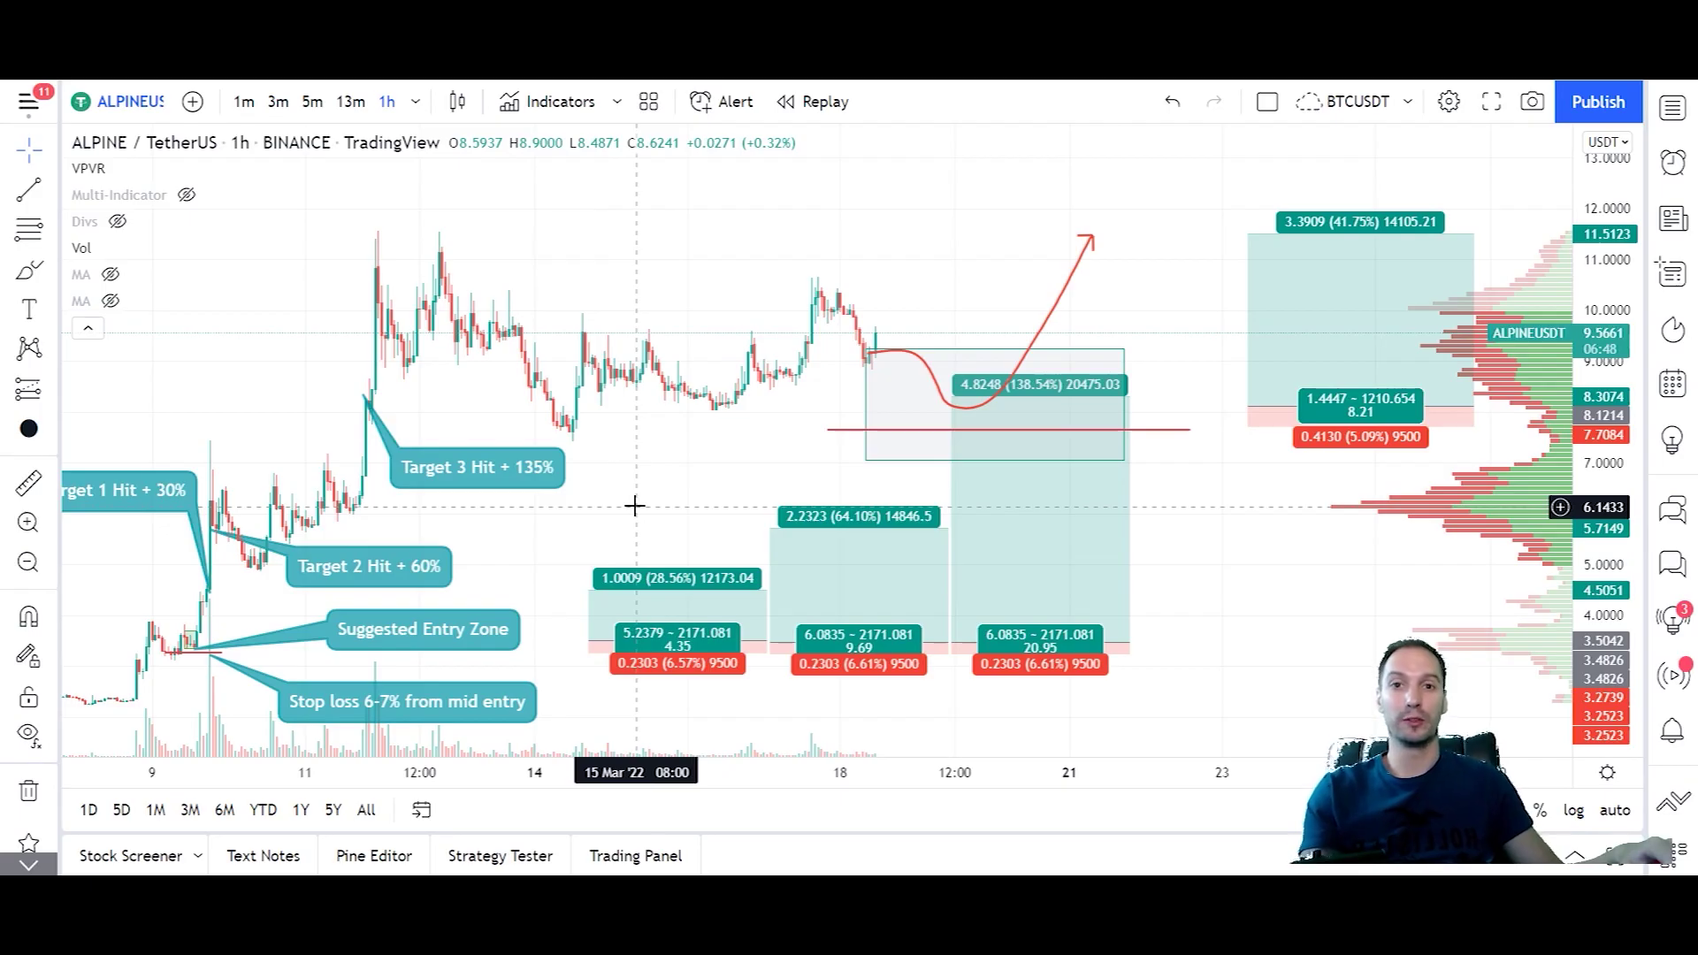